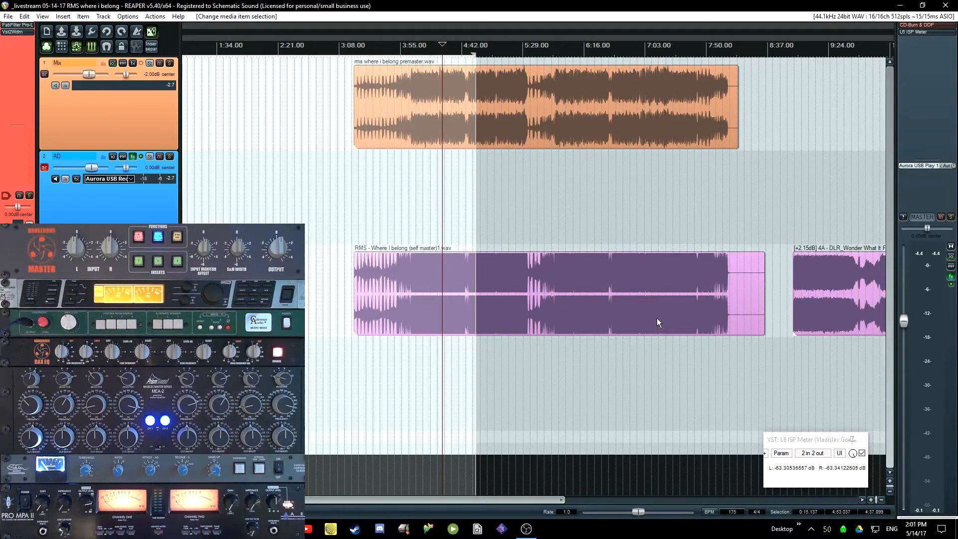
Step: Play the premaster from the build-up before its first drop and check the Mix and AD tracks' channel strips
click(393, 52)
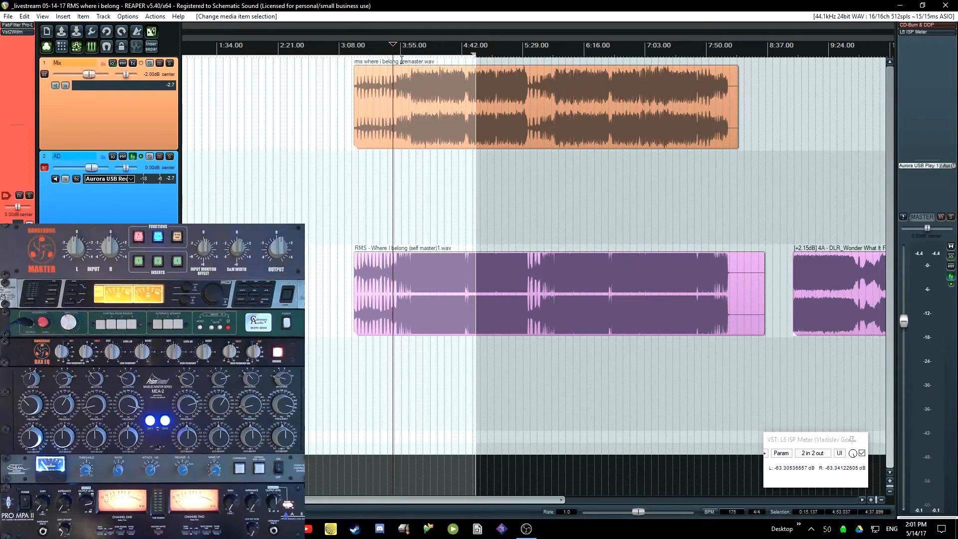
scroll(437, 162, up, 3)
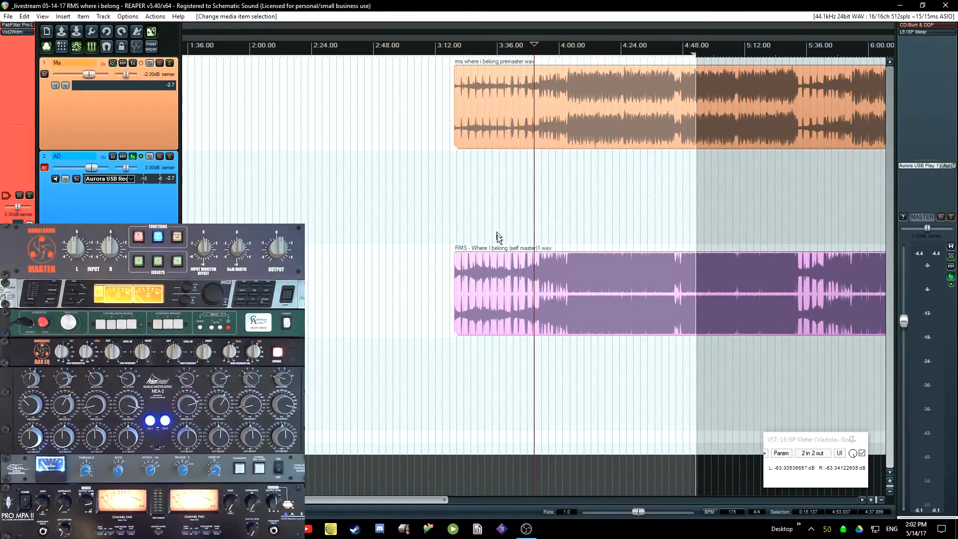
scroll(479, 225, right, 5)
scroll(405, 260, left, 4)
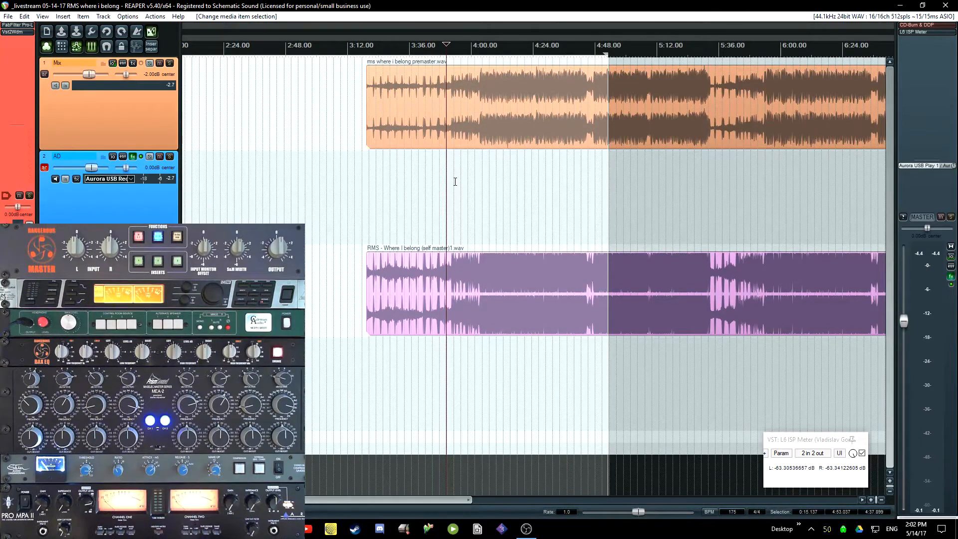
key(space)
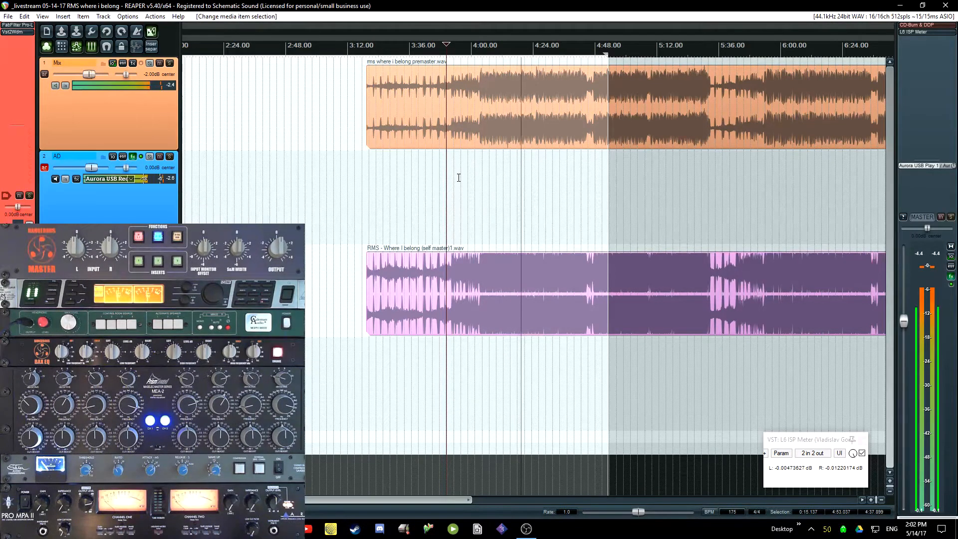
click(134, 209)
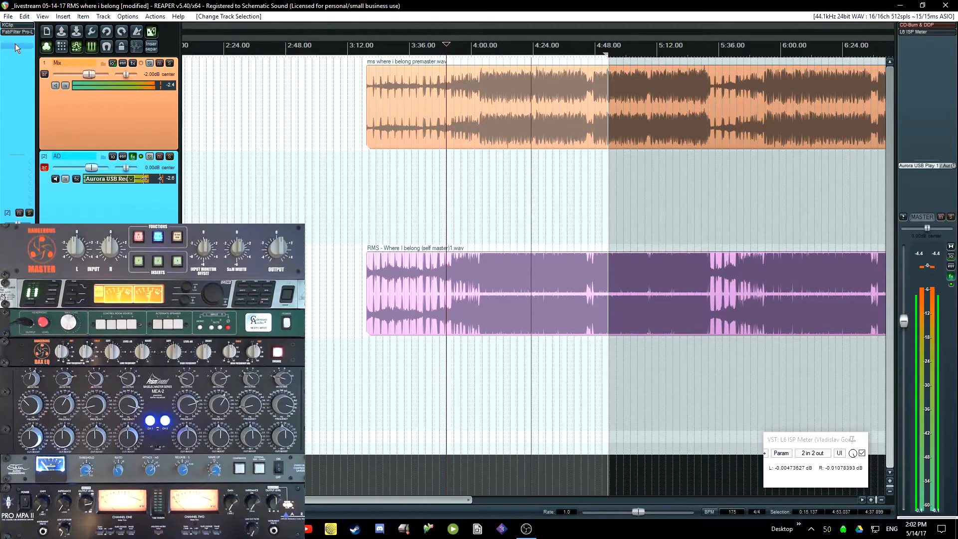
click(93, 135)
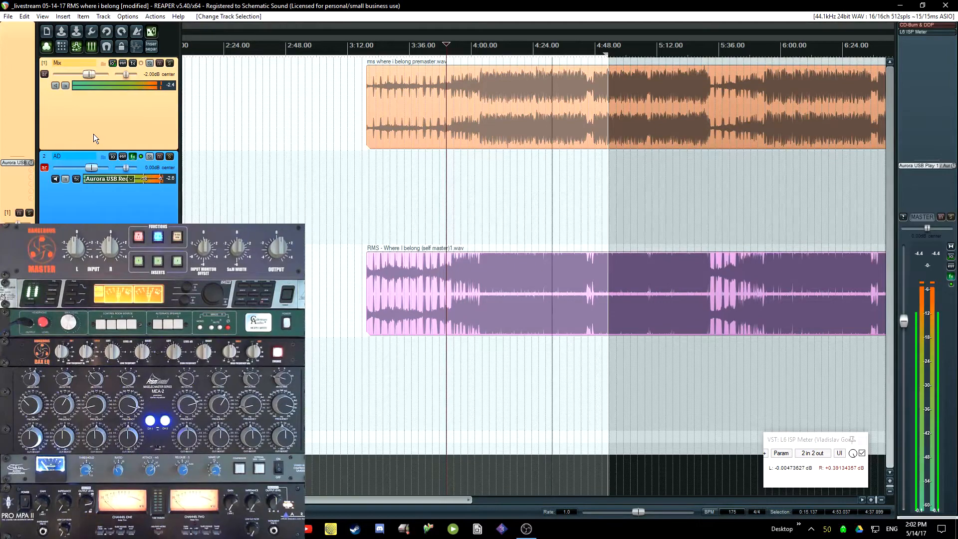
click(76, 200)
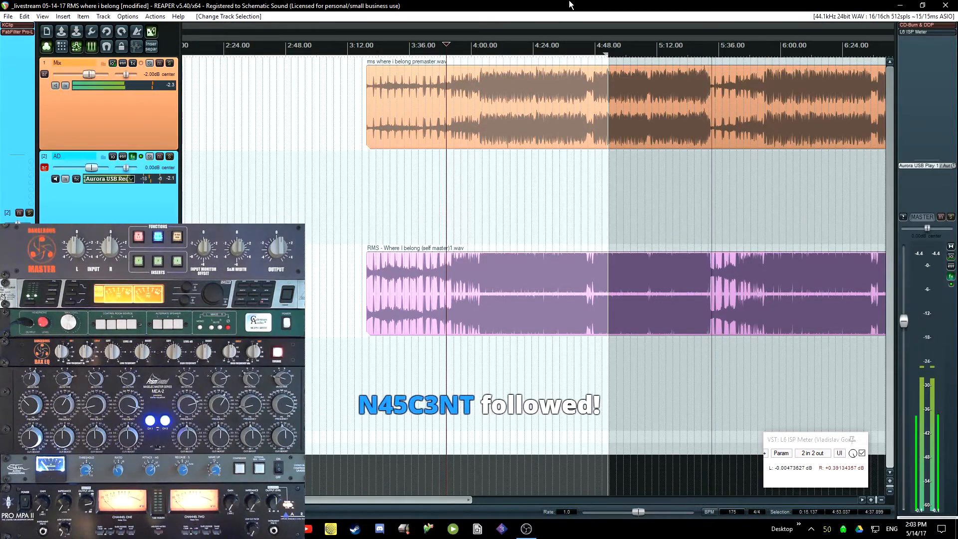
key(space)
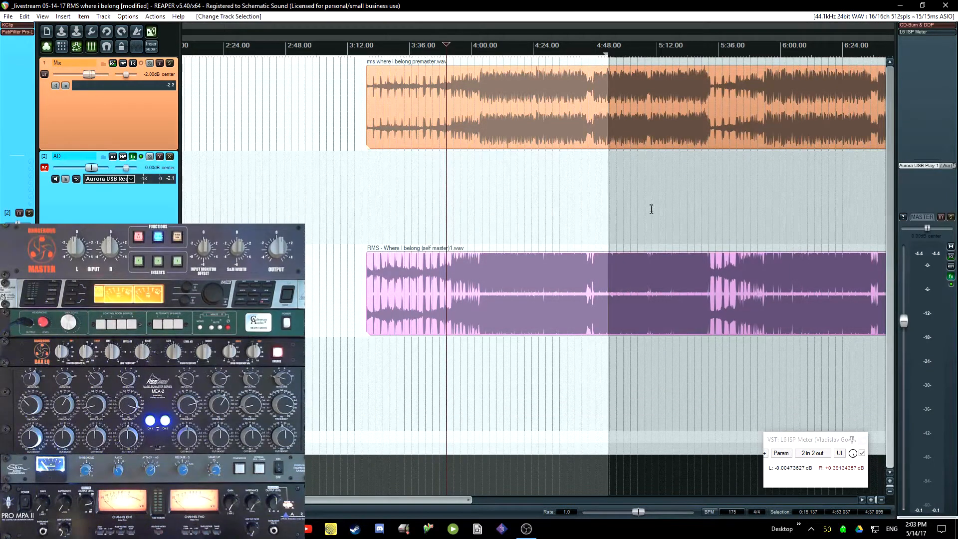
Step: Place the edit cursor just past the first drop of the premaster
scroll(648, 212, down, 3)
scroll(630, 246, right, 2)
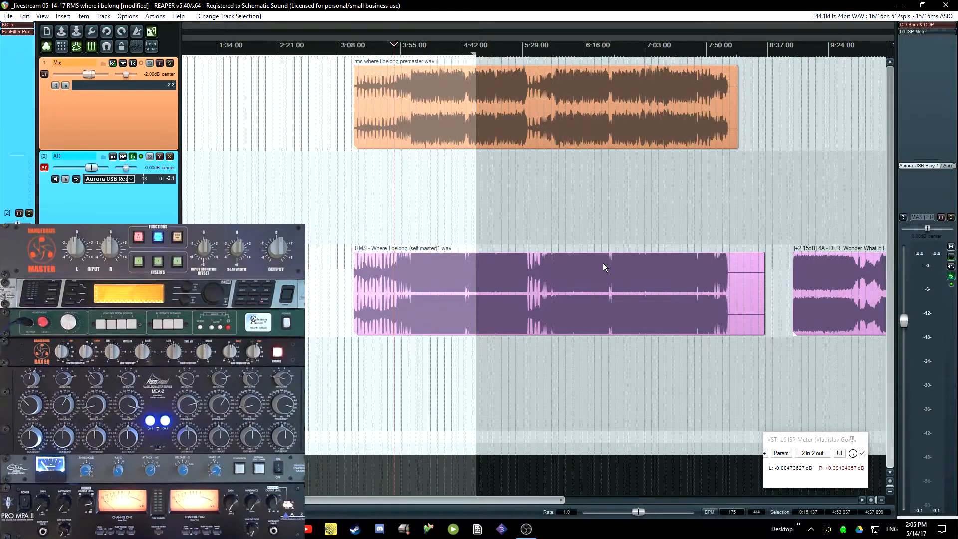
scroll(486, 230, up, 5)
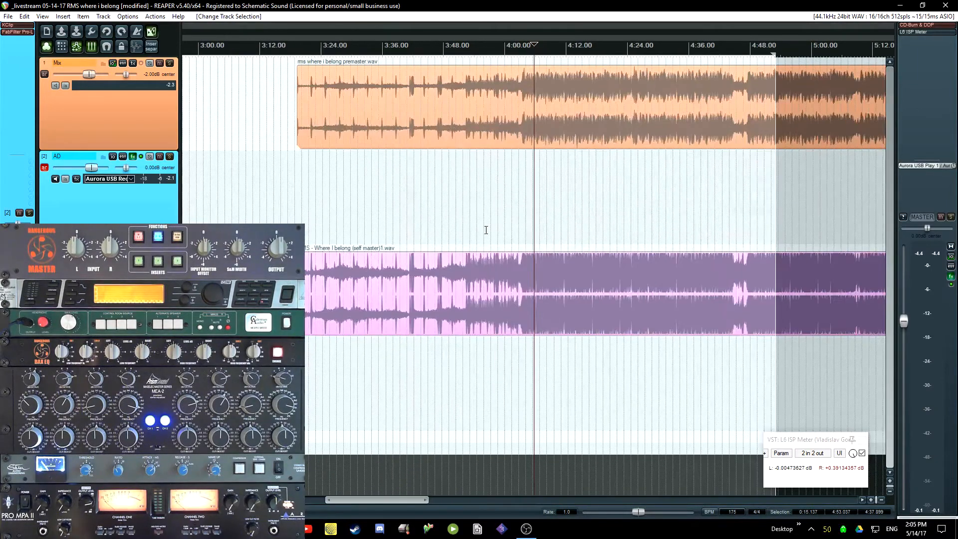
scroll(486, 230, right, 3)
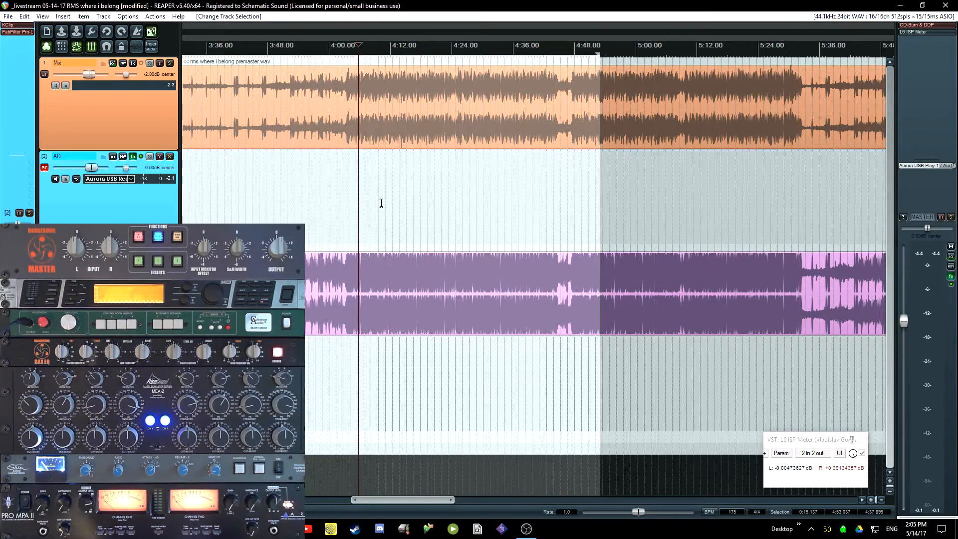
scroll(435, 243, left, 5)
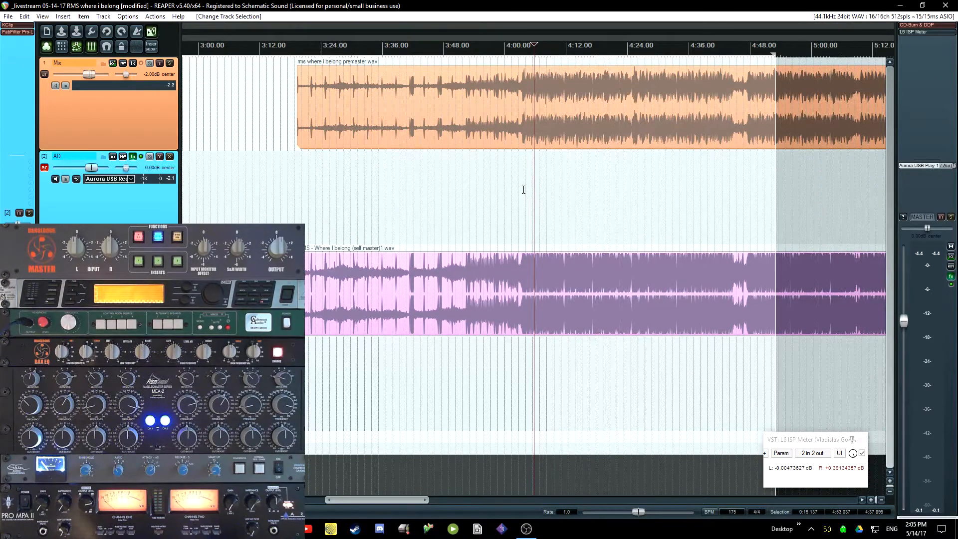
Step: Add the TDR Nova GE equalizer to the Mix track and move its window clear of the track controls
click(170, 117)
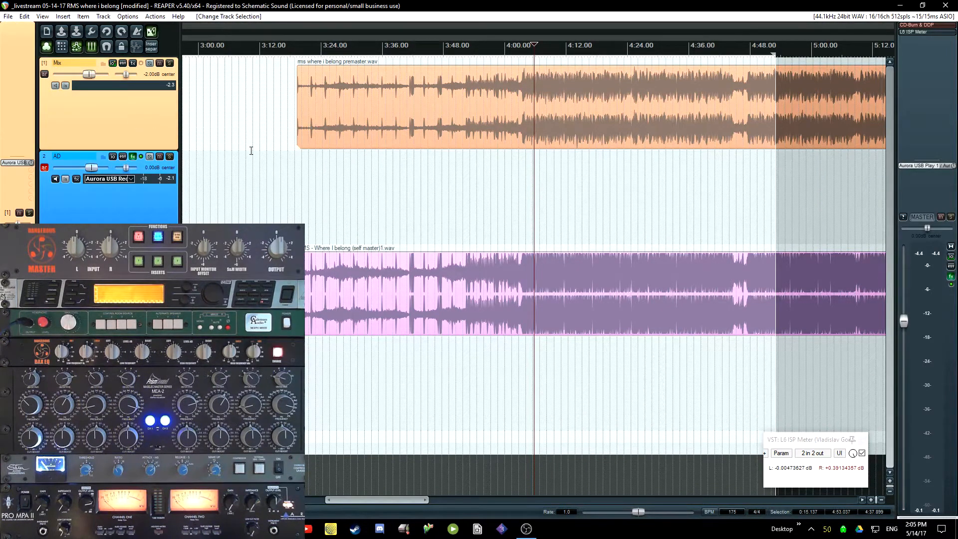
click(7, 34)
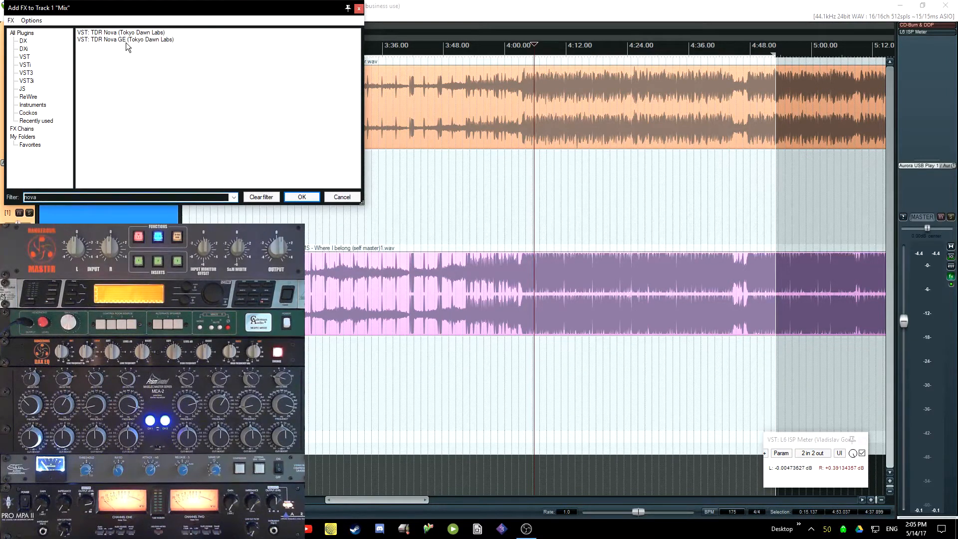
double_click(125, 42)
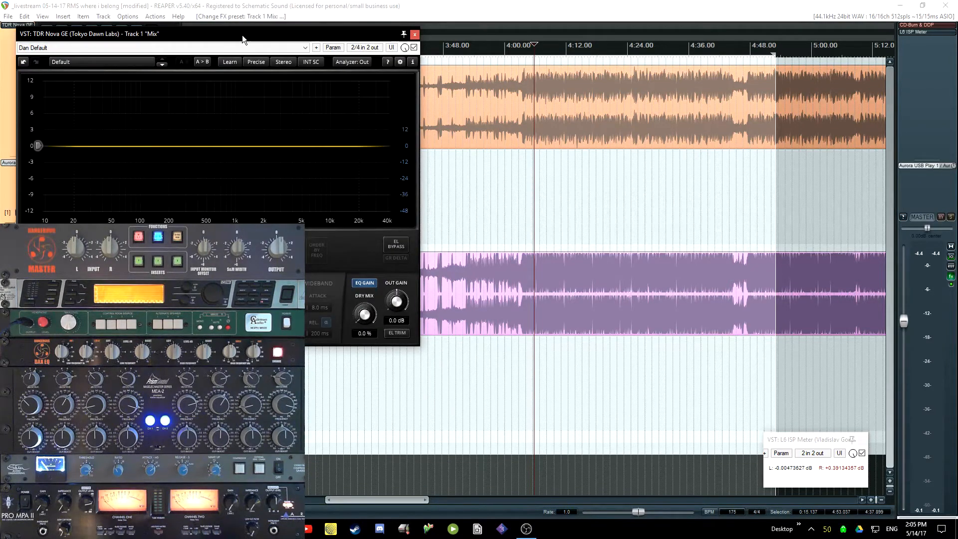
drag(242, 36, 477, 111)
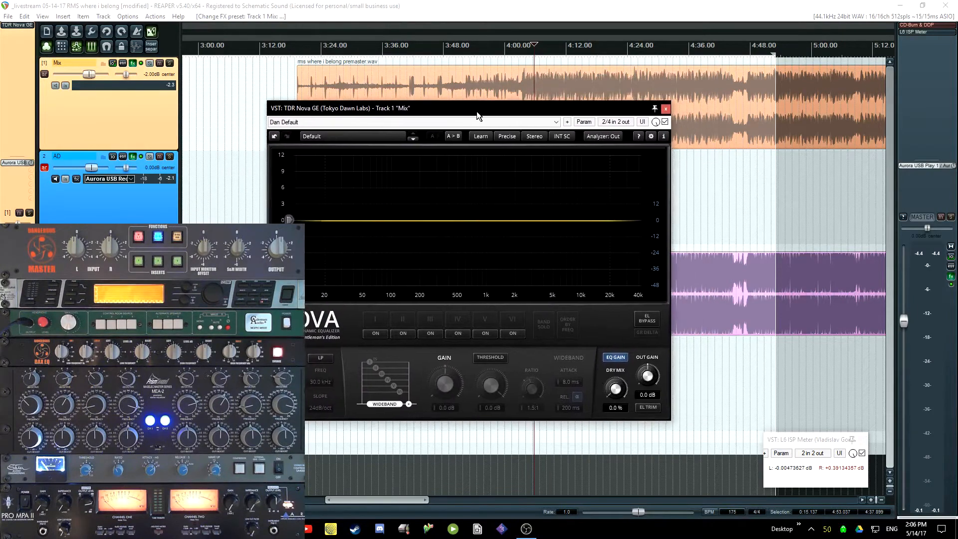
Step: Play the mix and enable band II in Nova GE as a bell at 92 Hz with 0.0 dB gain
key(space)
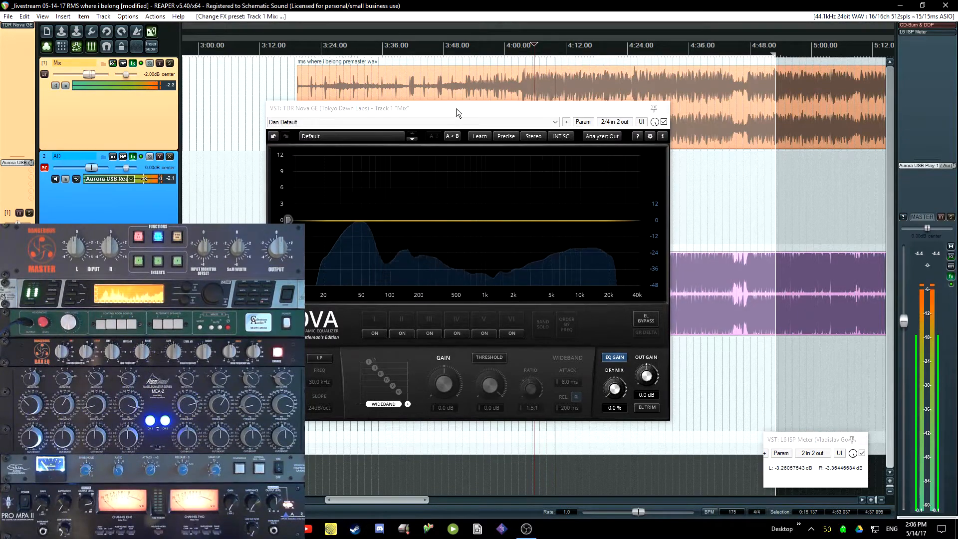
drag(456, 109, 479, 94)
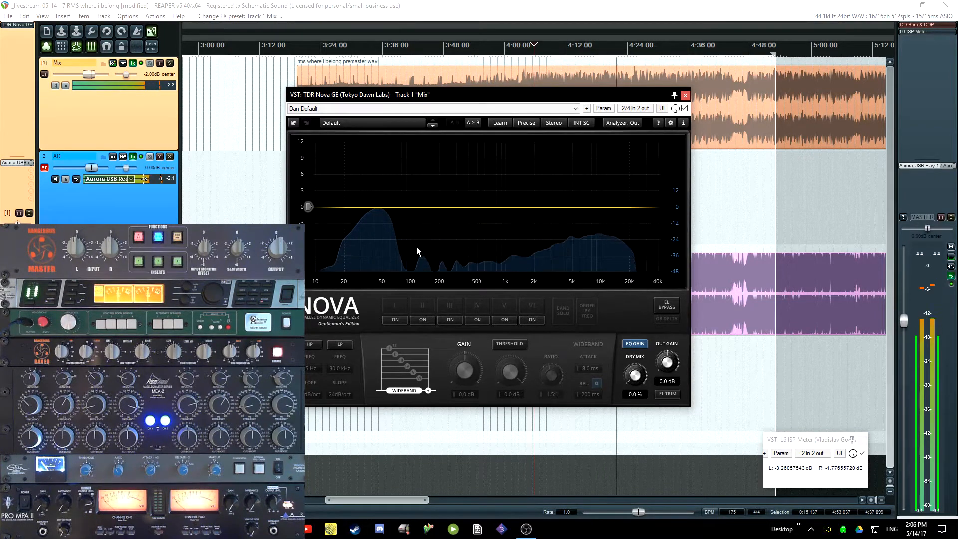
double_click(408, 207)
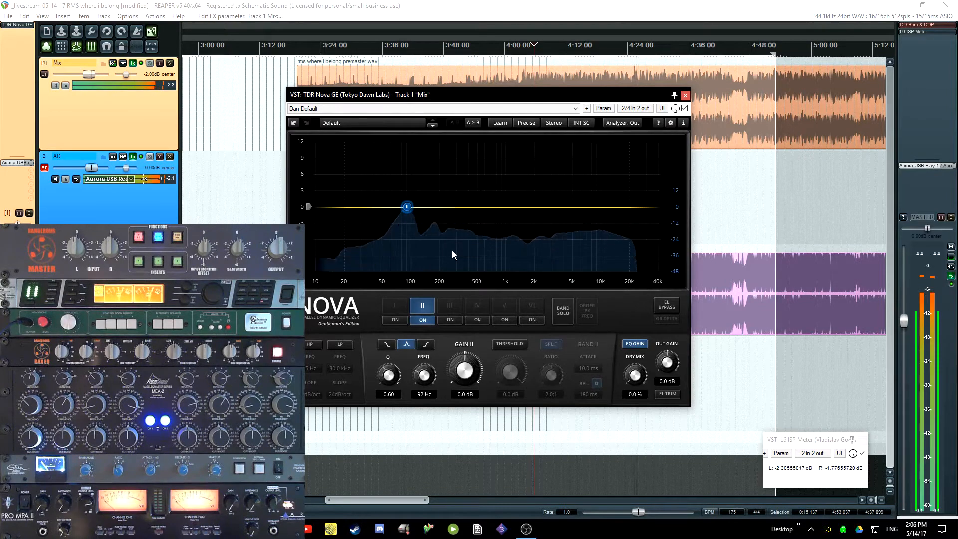
key(space)
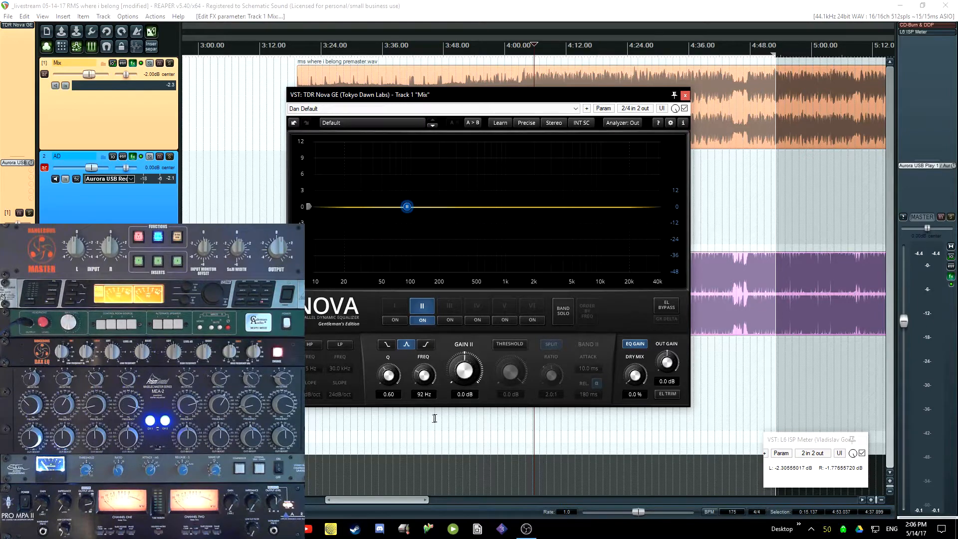
Step: Turn on band II's dynamic threshold at -4.5 dB, and set its Q to 2.21 and frequency to 89 Hz
click(510, 344)
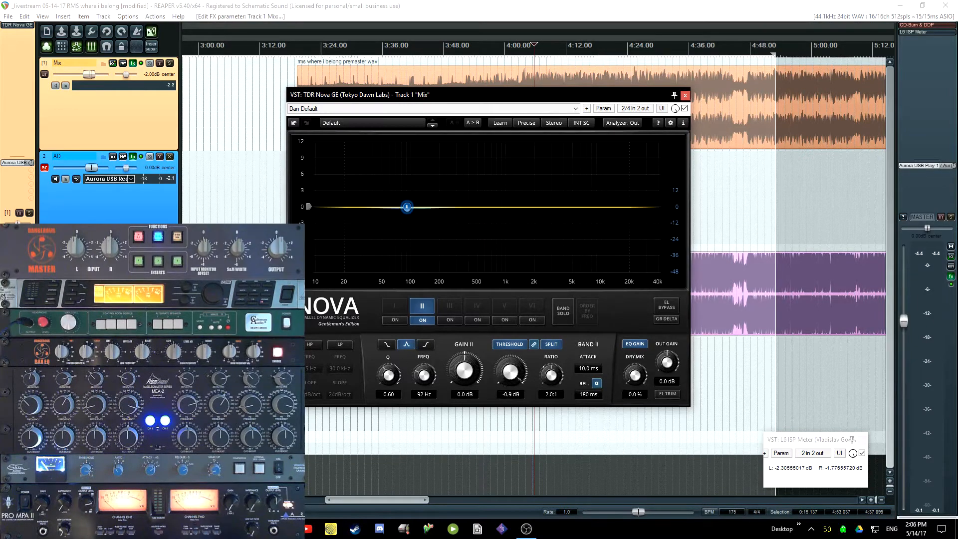
drag(511, 371, 475, 400)
mouse_move(419, 372)
mouse_down()
mouse_move(419, 364)
mouse_move(419, 371)
mouse_up()
Step: During playback, set band II's threshold to -3.5 dB, ratio to 10.0:1, attack to 0.10 ms and release to 10 ms
key(space)
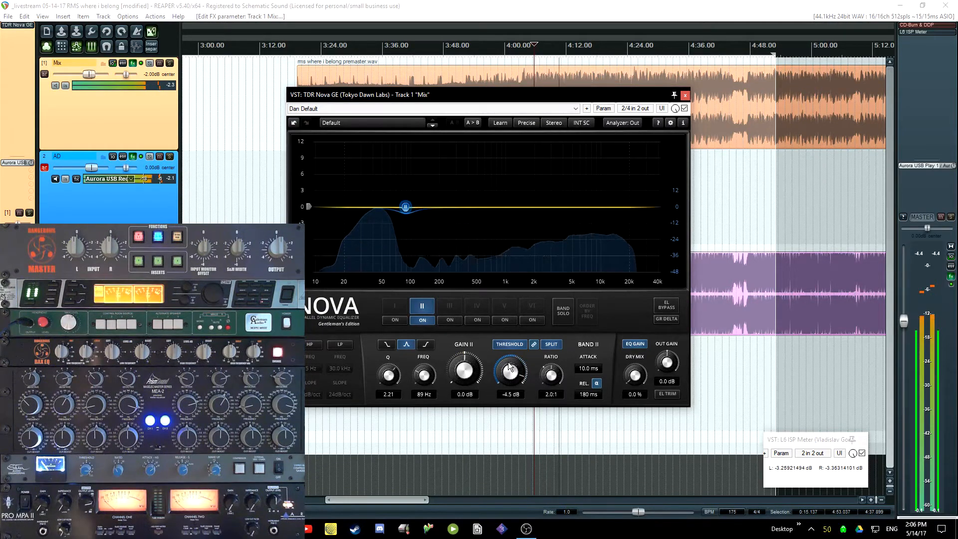
mouse_move(509, 367)
mouse_down()
mouse_move(509, 387)
mouse_move(509, 375)
mouse_move(553, 355)
mouse_move(513, 372)
mouse_up()
drag(593, 370, 587, 425)
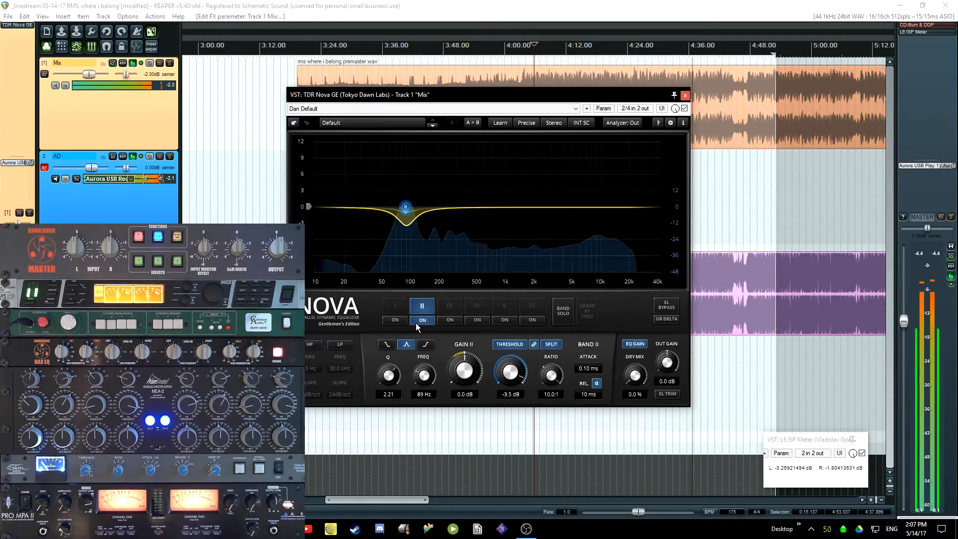
key(space)
Step: Move the edit cursor to the start of the first drop and audition the processed mix from there
click(448, 5)
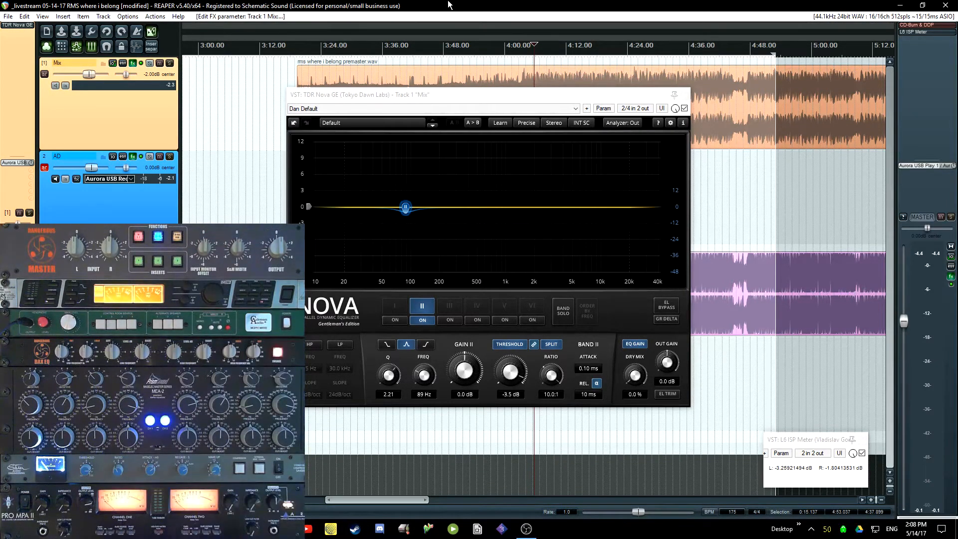
click(520, 63)
key(space)
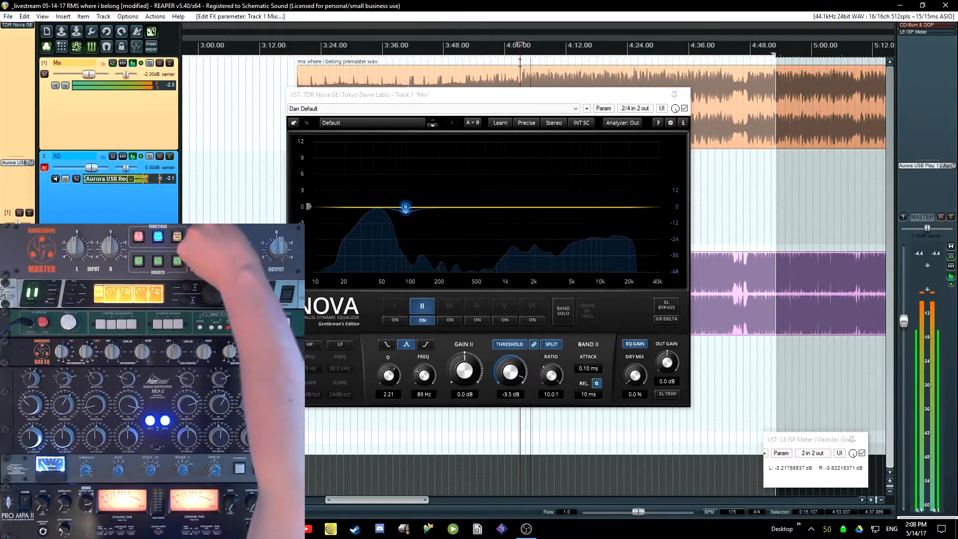
key(space)
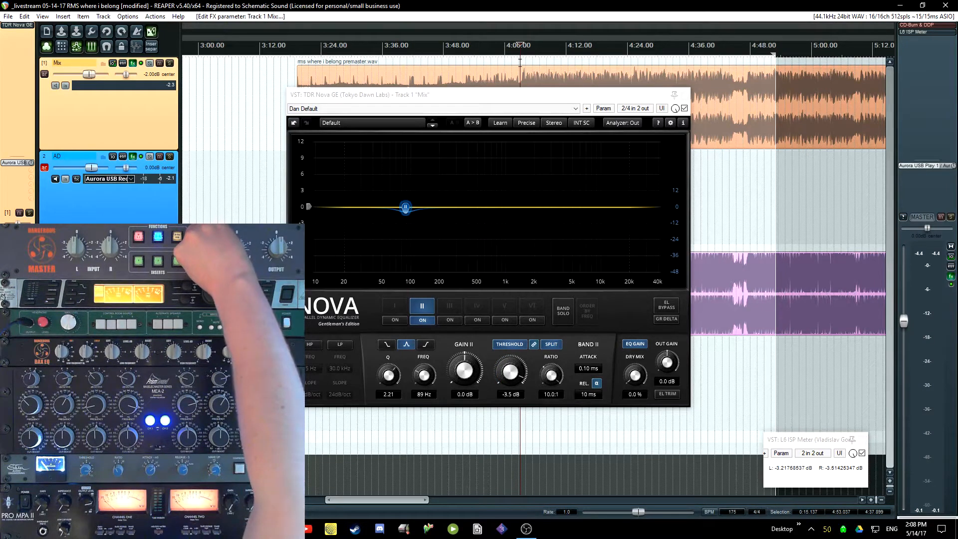
key(space)
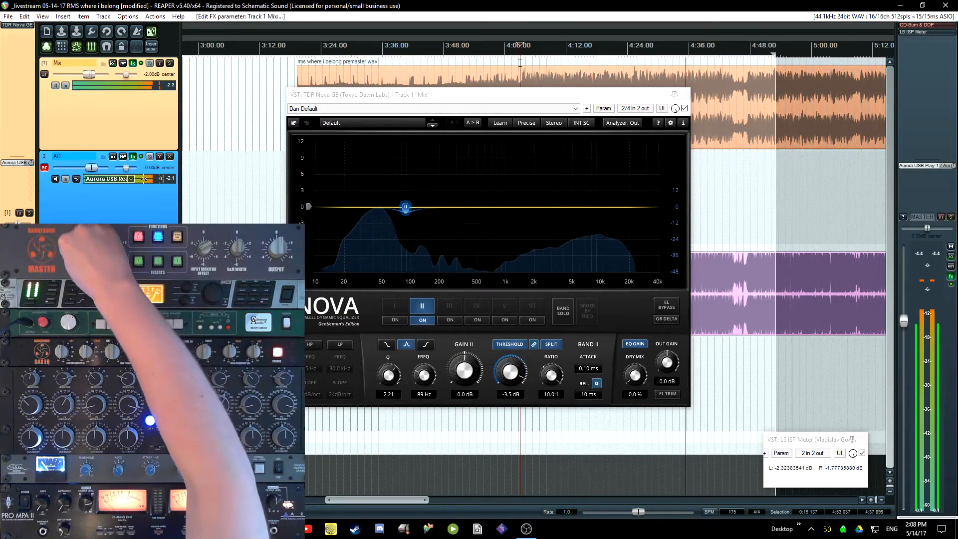
key(space)
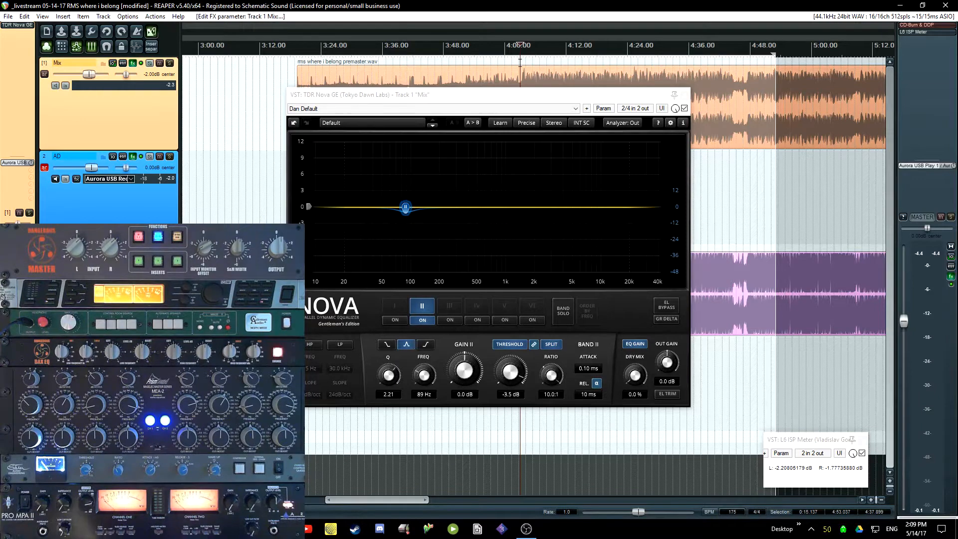
Step: During playback, lower band II's threshold to -4.4 dB and narrow its Q to 3.62
key(space)
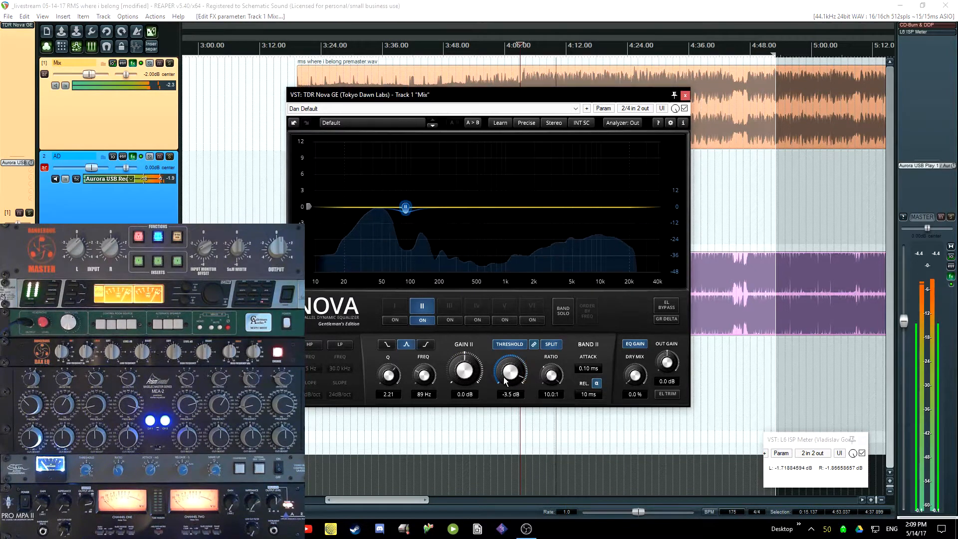
drag(499, 395, 499, 402)
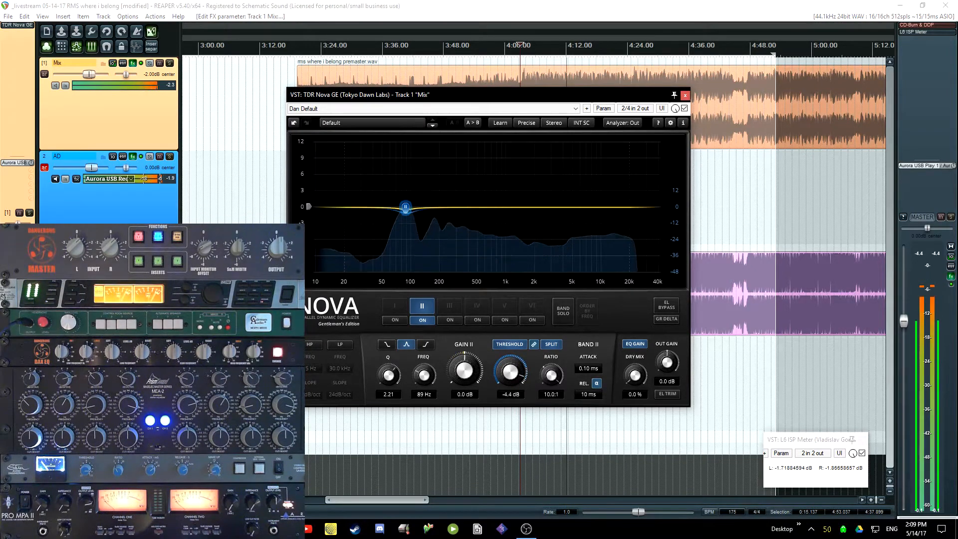
drag(389, 376, 389, 370)
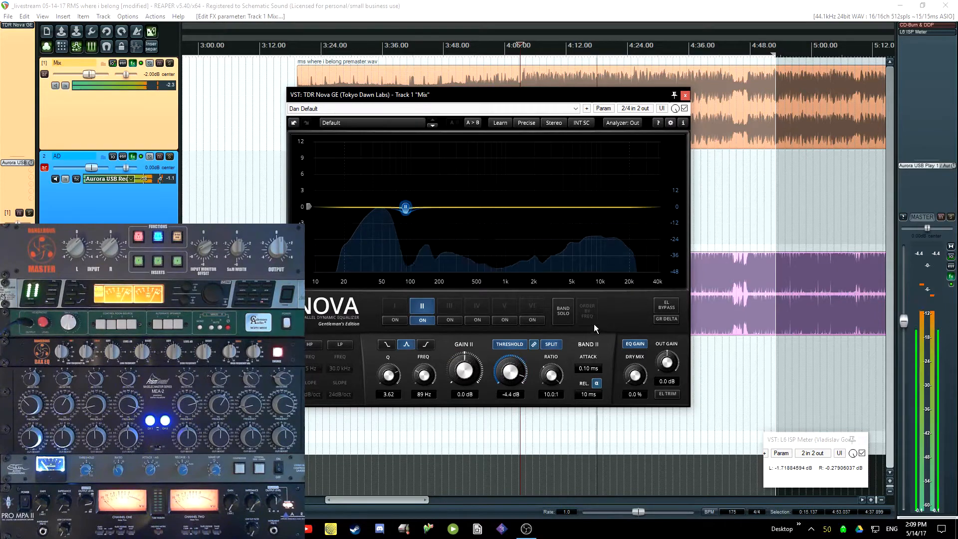
Step: Compare the mix with Nova GE bypassed and active, then replay the drop with the equalizer active
click(663, 304)
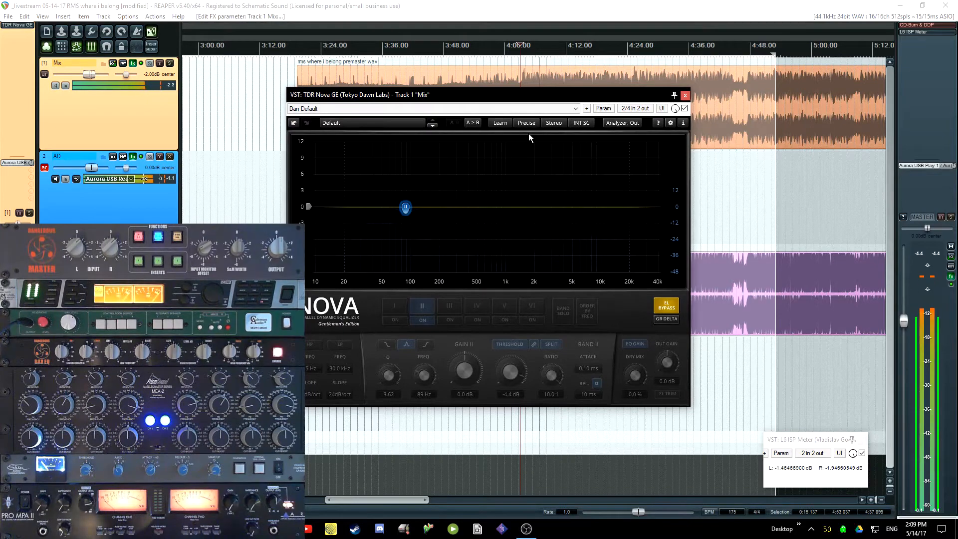
click(664, 307)
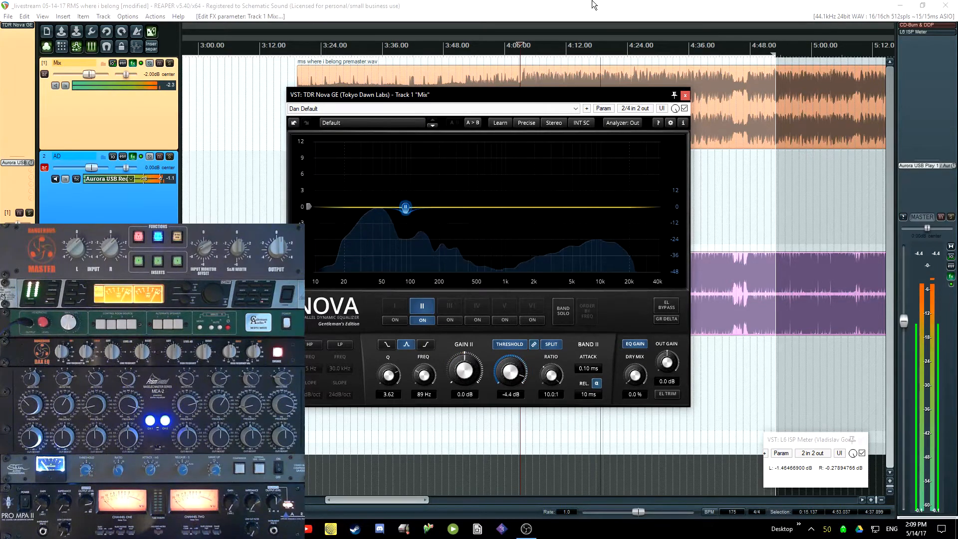
click(593, 4)
key(space)
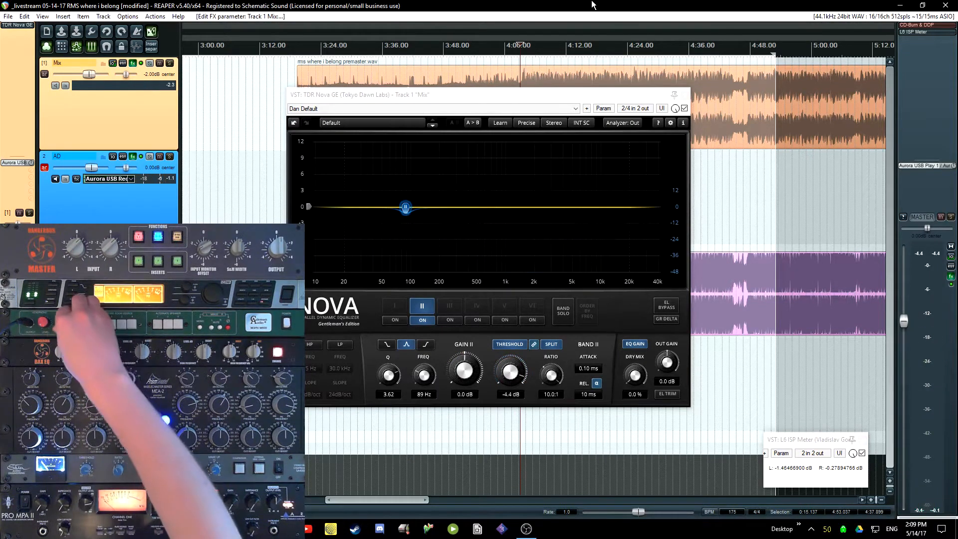
key(space)
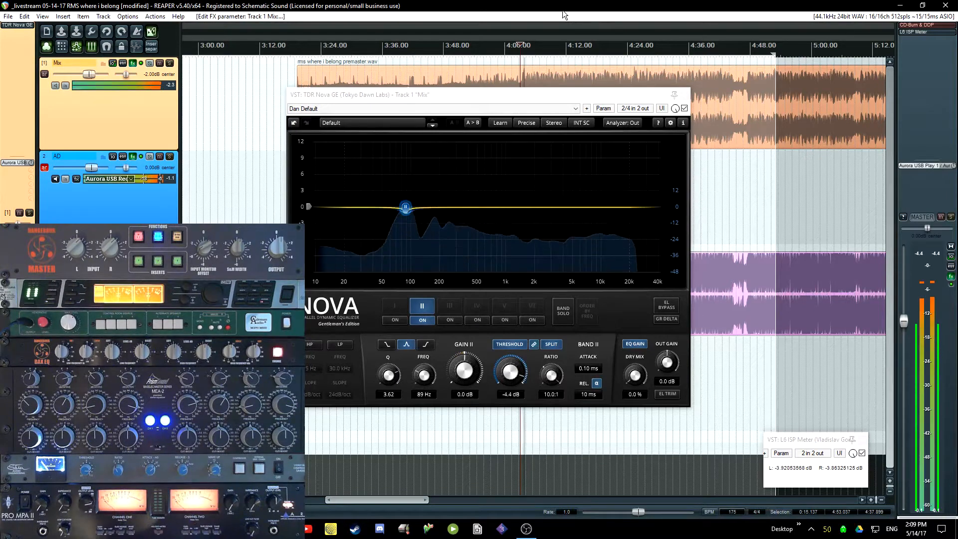
Step: Activate KClip and FabFilter Pro-L on the AD track, then restart playback at the first drop
key(space)
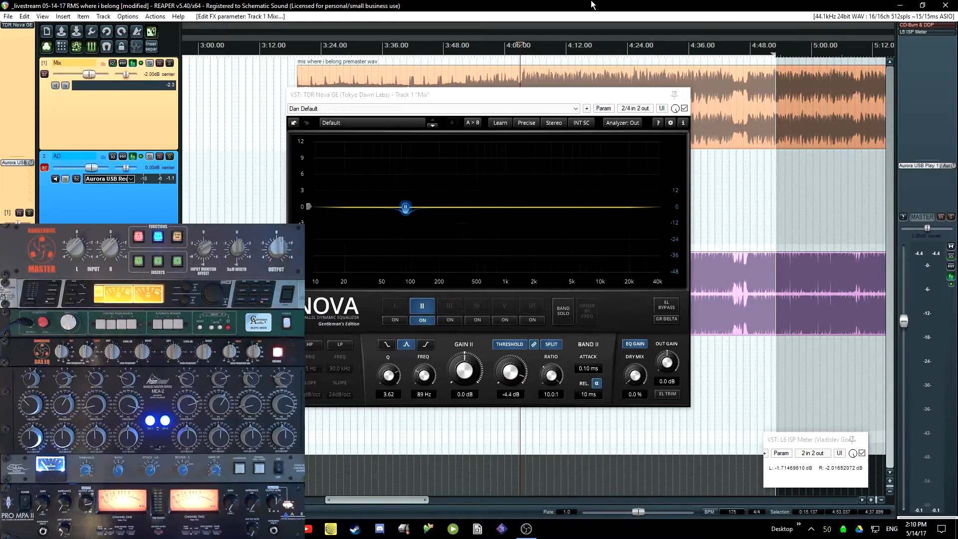
key(space)
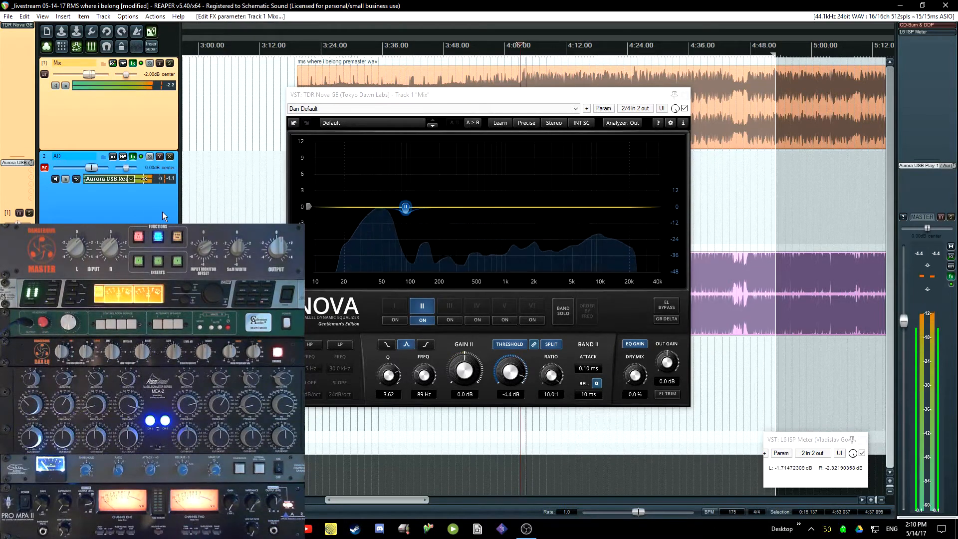
click(163, 211)
key(space)
shift+click(17, 26)
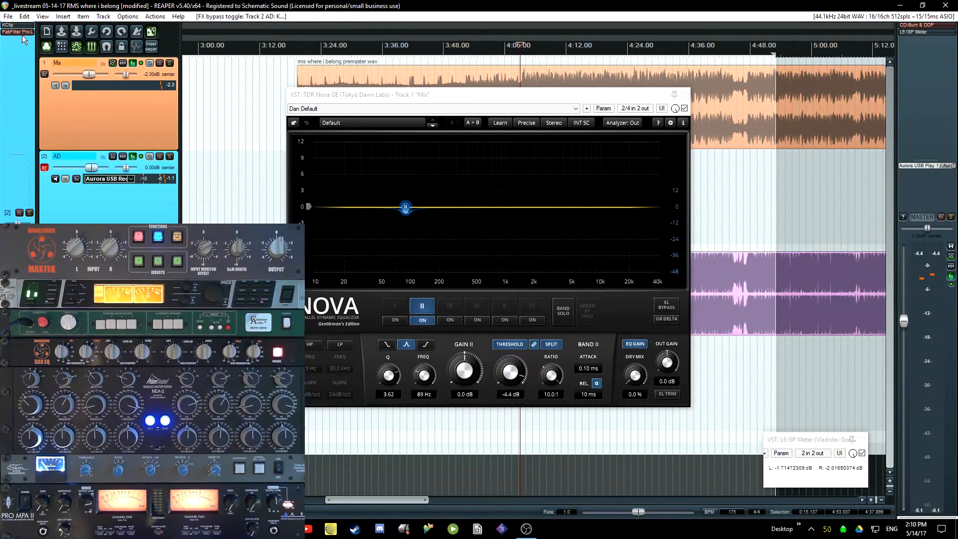
shift+click(22, 31)
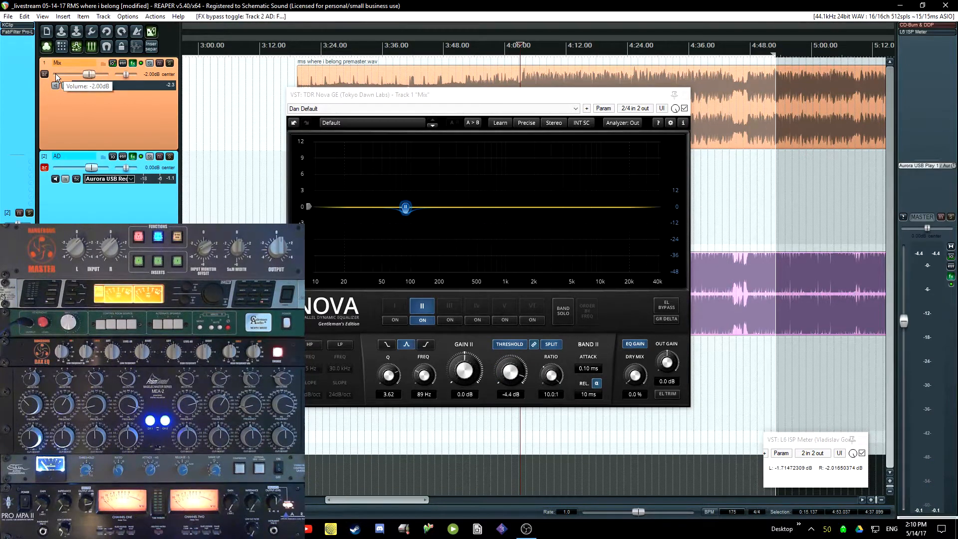
key(space)
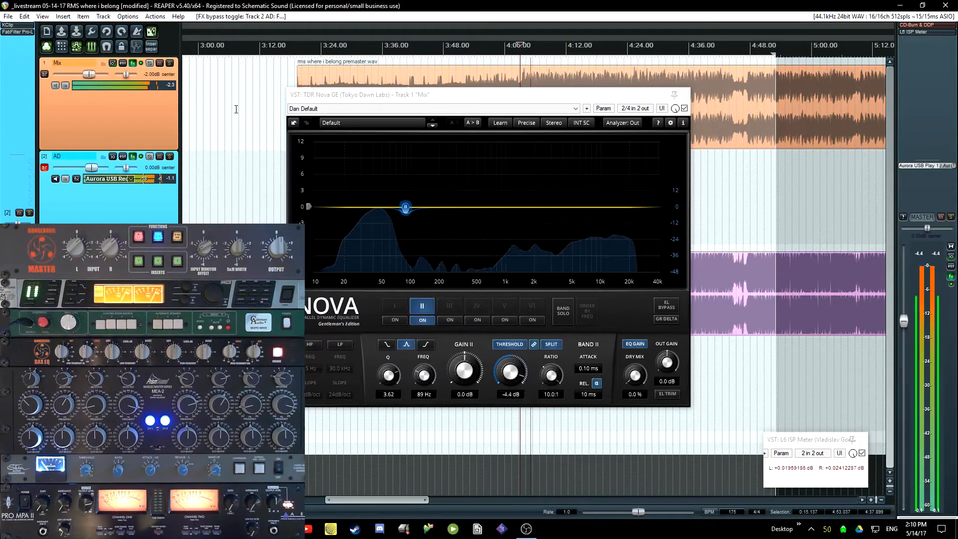
Step: Inspect how much KClip is clipping the AD track during playback of the first drop
click(19, 25)
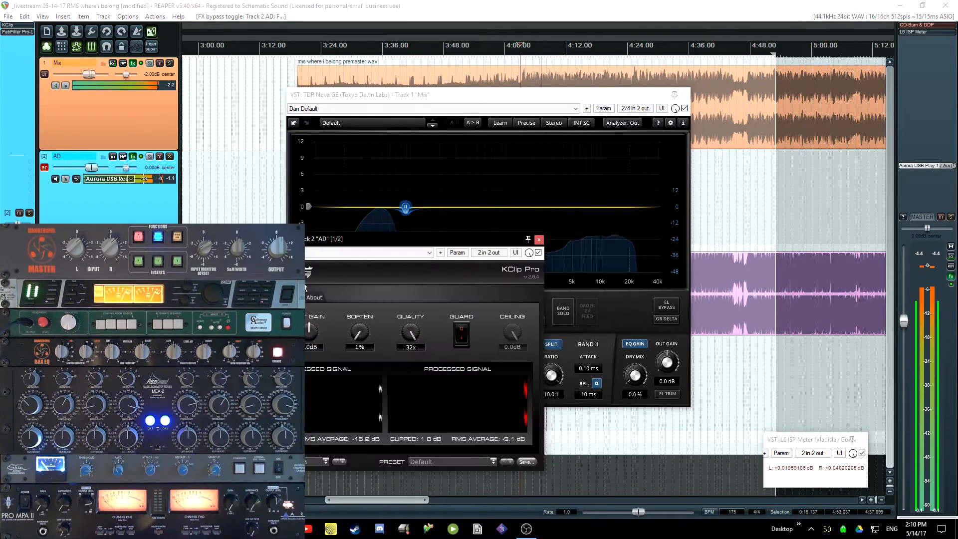
drag(366, 239, 246, 231)
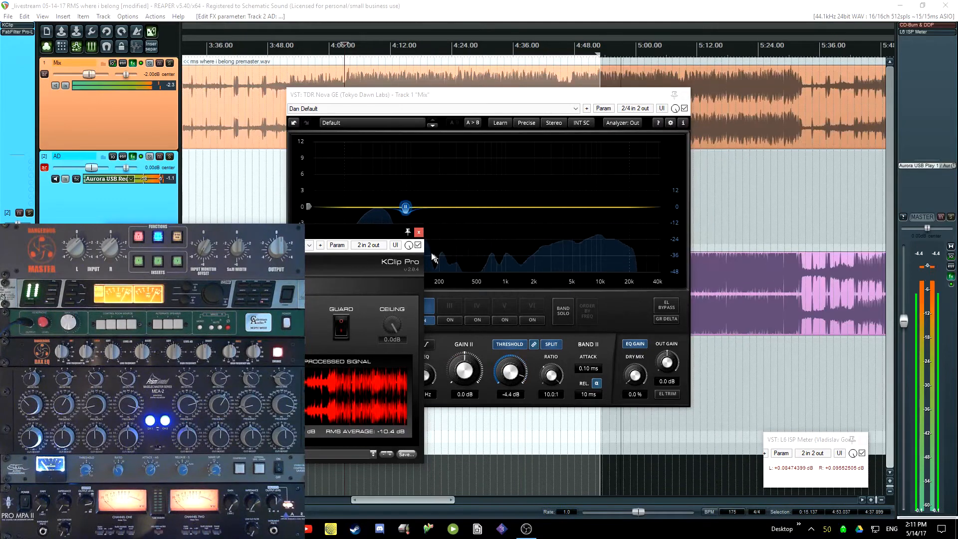
click(419, 232)
Step: Set FabFilter Pro-L's gain on the AD track to 0.00 dB and close the limiter
click(15, 31)
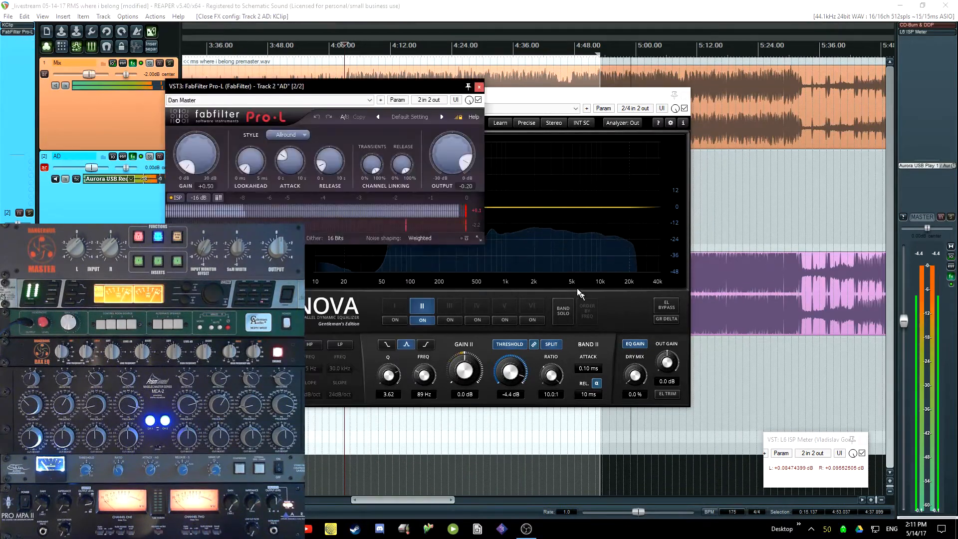
drag(192, 162, 191, 182)
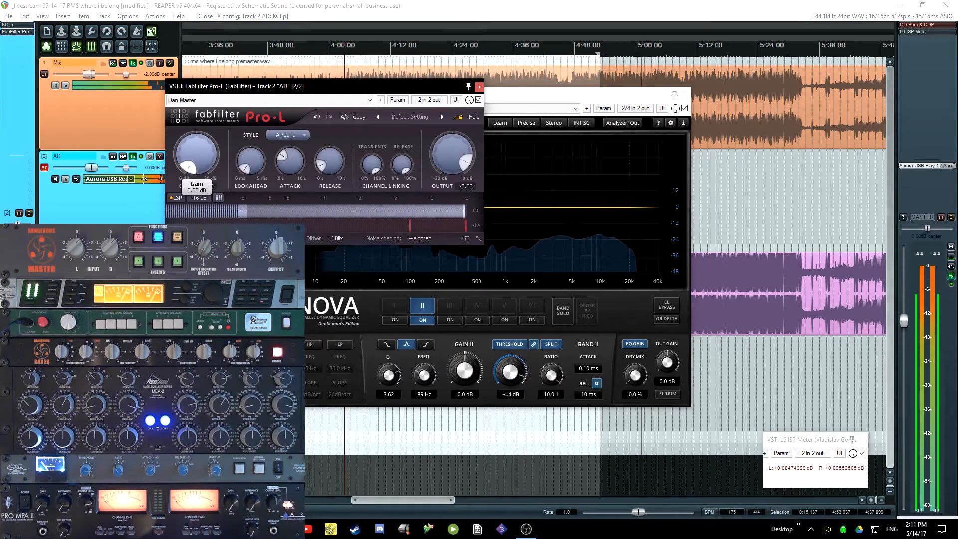
click(476, 211)
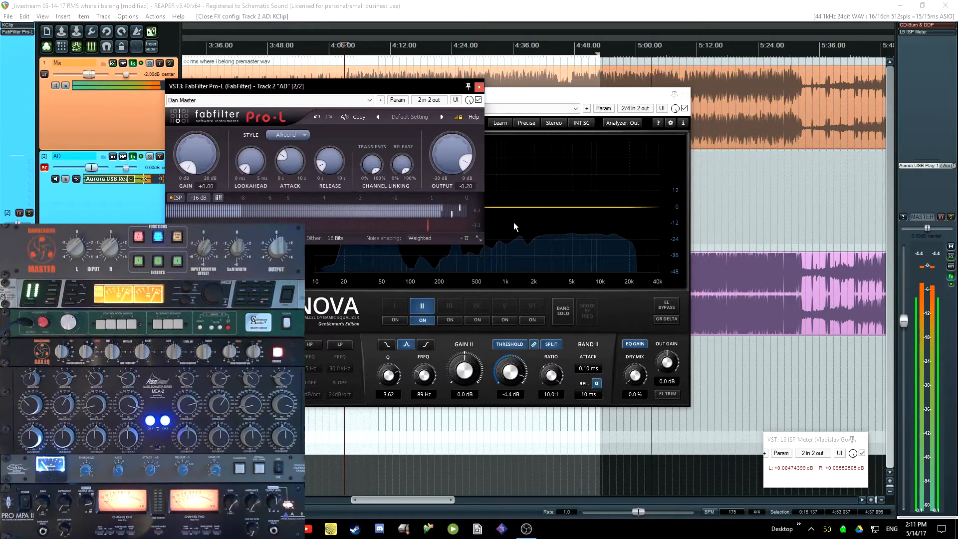
click(480, 88)
click(852, 440)
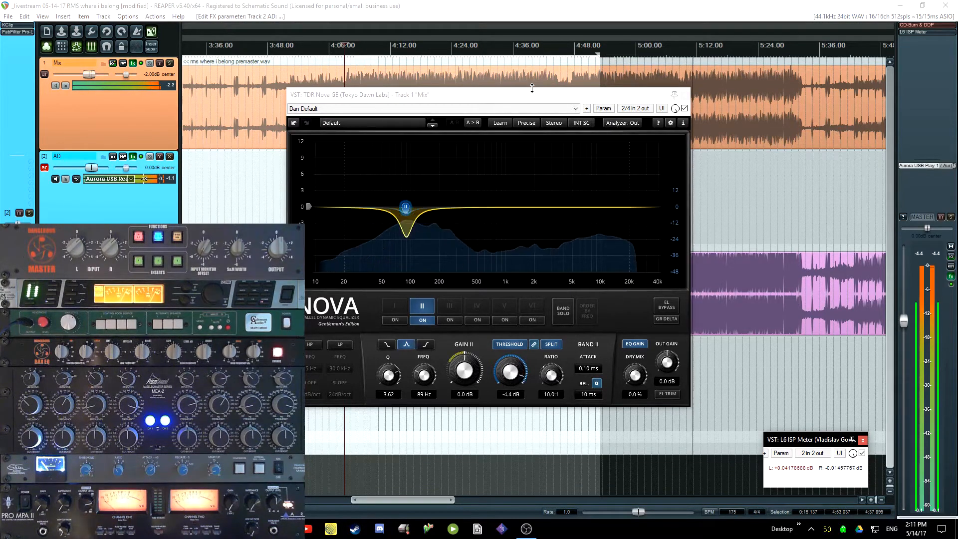
Step: Audition the mix from about 5:12, move Nova GE below the mix waveform and zoom in around 5:15
click(519, 93)
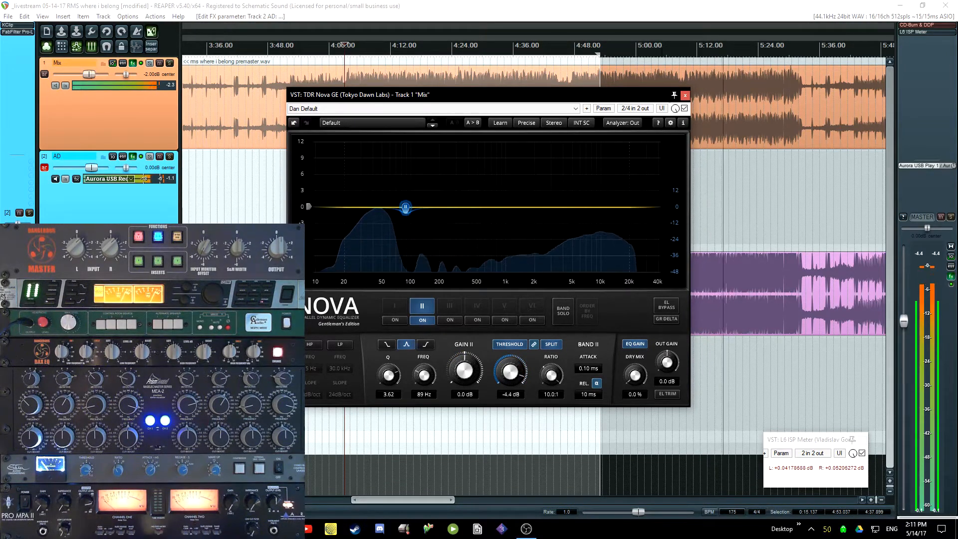
click(708, 60)
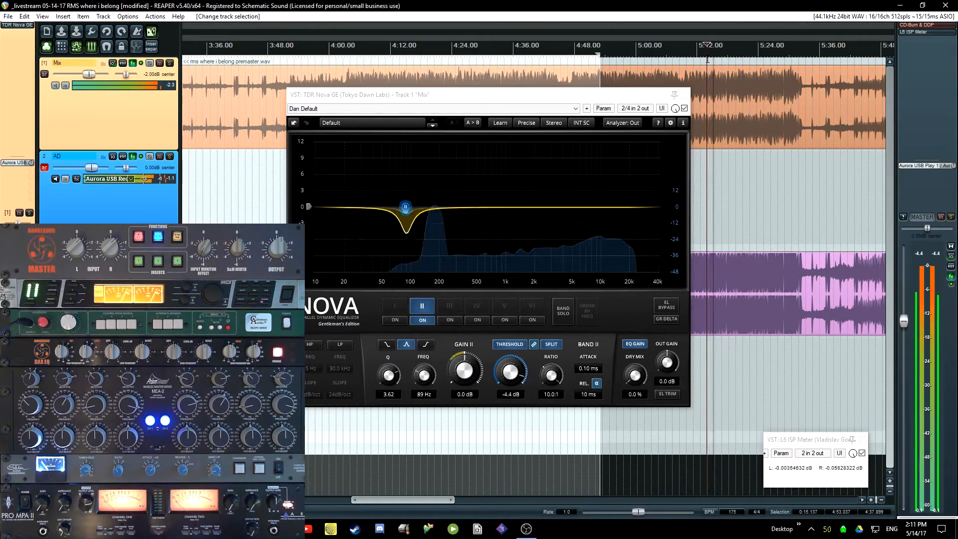
key(space)
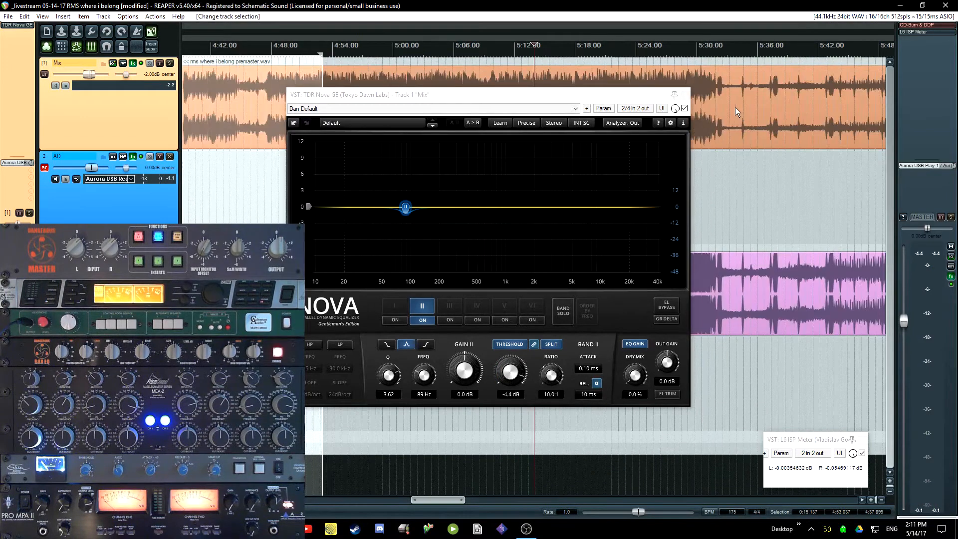
scroll(726, 139, right, 5)
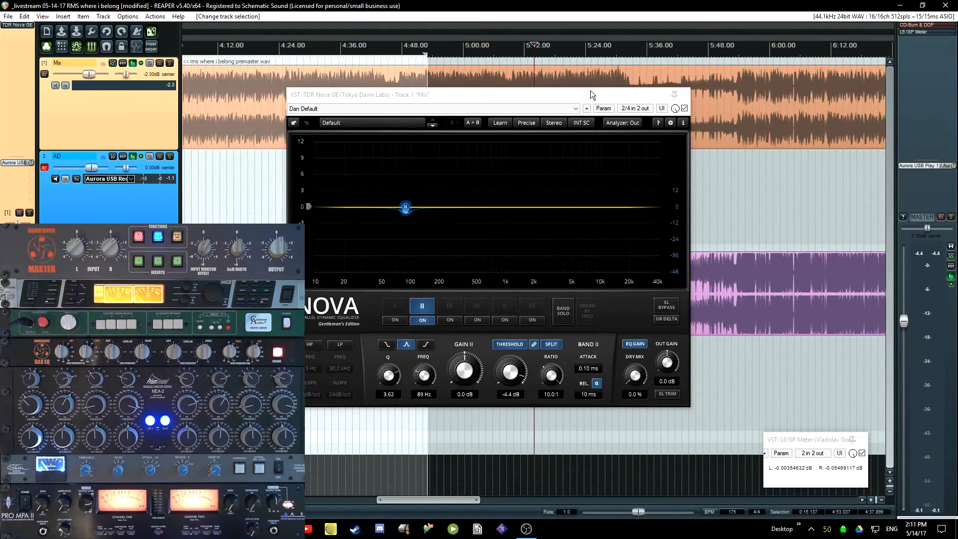
drag(591, 95, 538, 136)
key(space)
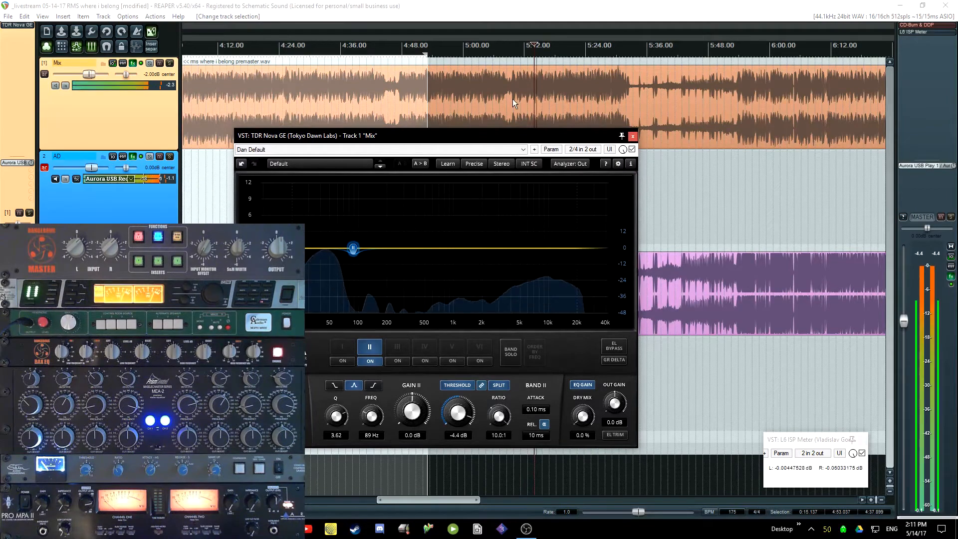
key(space)
click(539, 85)
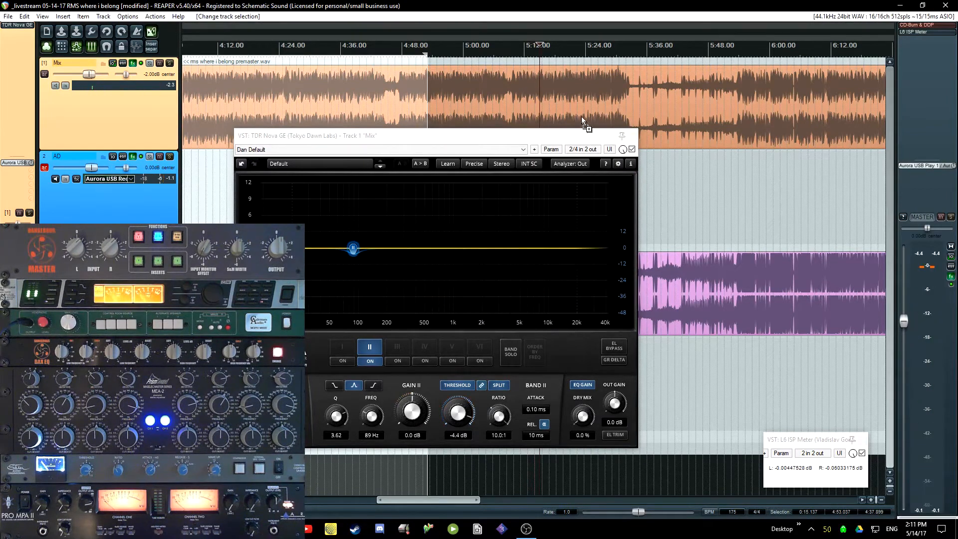
scroll(581, 119, up, 3)
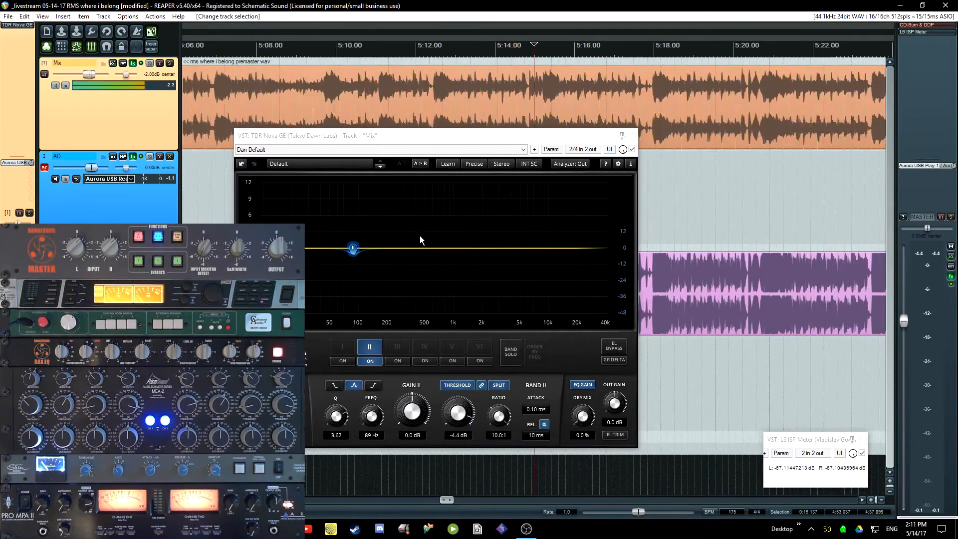
Step: Add dynamic band III at 172 Hz in Nova GE with Q 5.30, ratio 10.0:1, attack 0.10 ms and release 10 ms
click(381, 246)
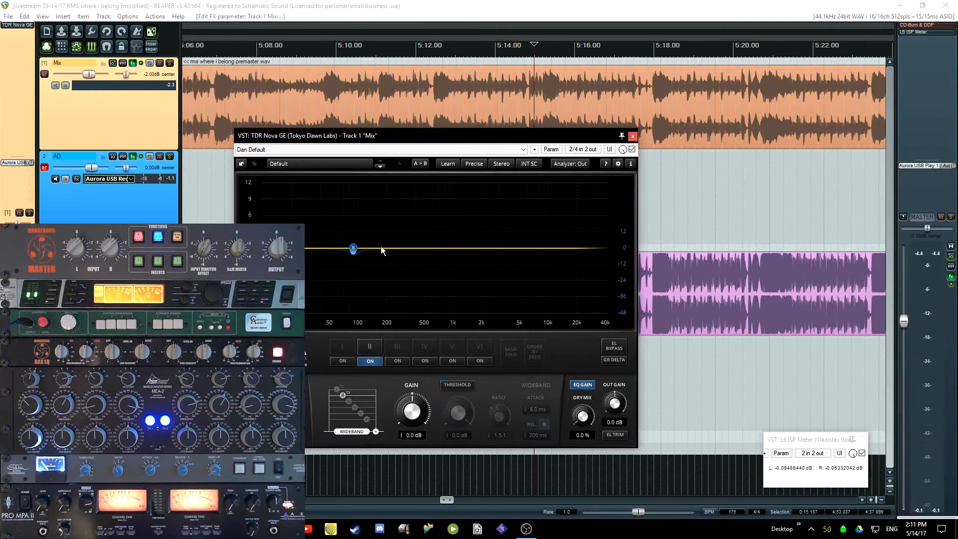
double_click(381, 247)
click(458, 387)
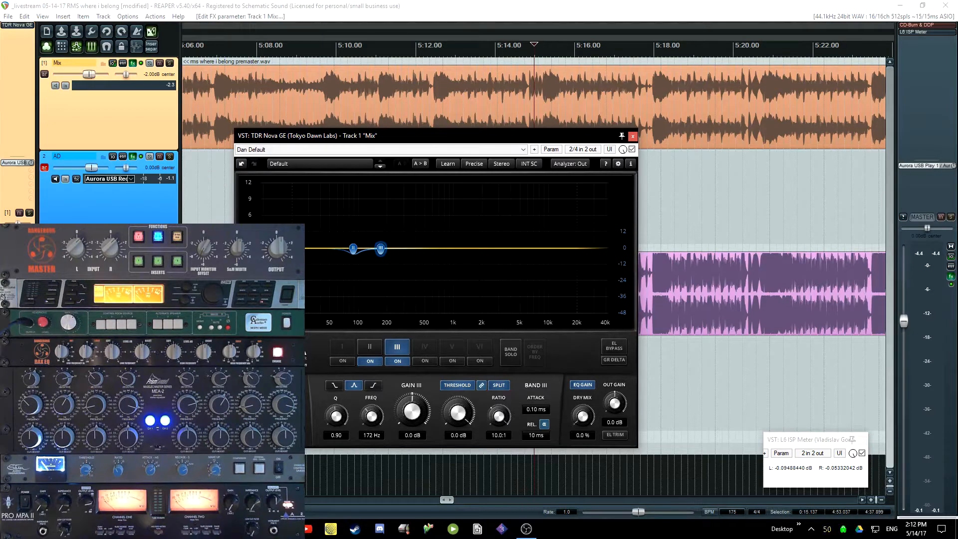
drag(335, 410, 334, 391)
Step: Replay the passage near 5:15 while setting band III's threshold to -4.2 dB and attack to 8.7 ms
key(space)
key(space)
key(space)
key(space)
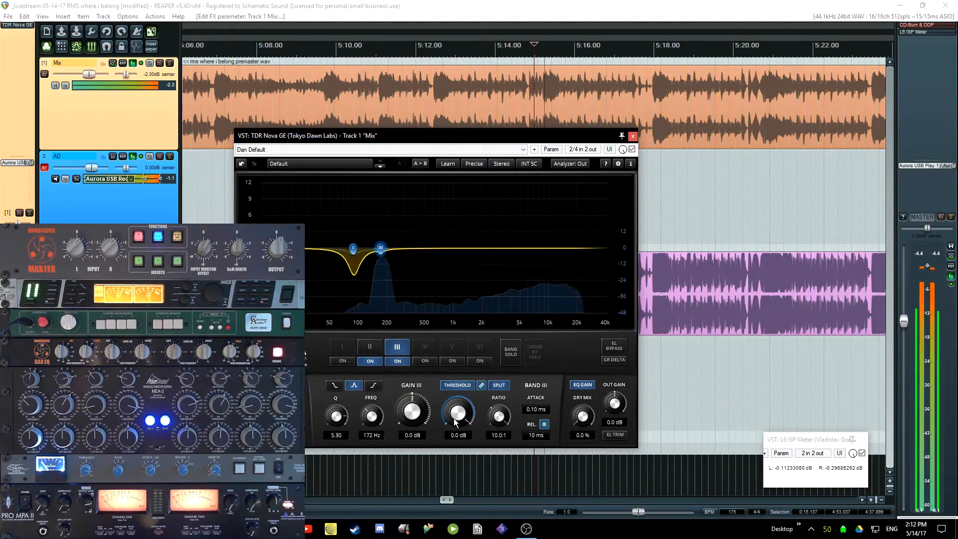
key(space)
key(space)
drag(456, 416, 434, 427)
key(space)
key(space)
drag(531, 412, 534, 405)
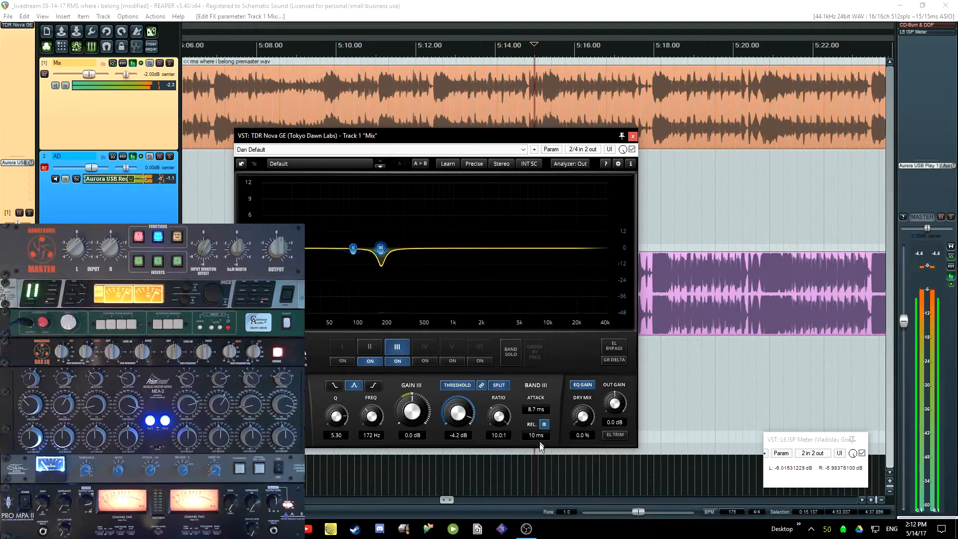
Step: During playback, set band III's Q to 2.64, frequency to 180 Hz and threshold to -2.9 dB, replaying from about 5:12
drag(336, 418, 335, 427)
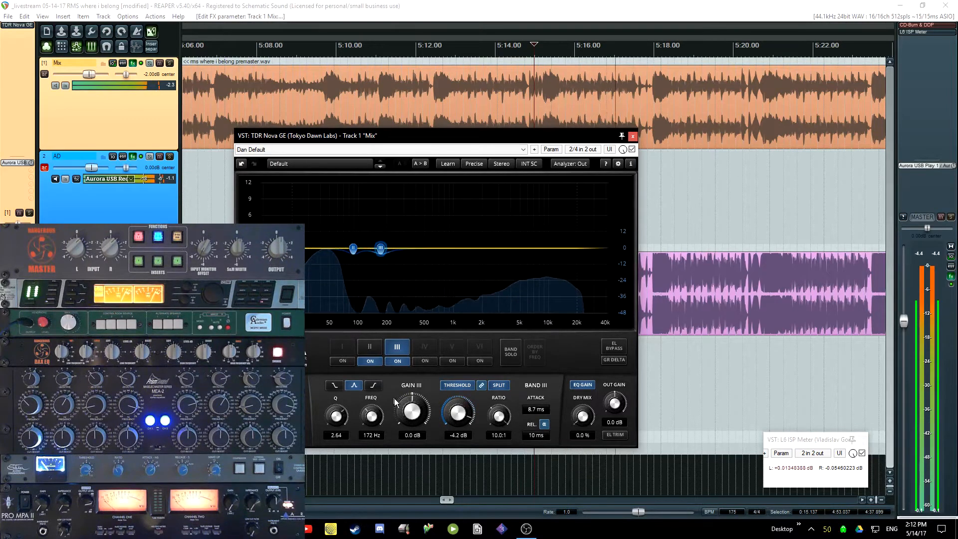
drag(458, 405, 459, 397)
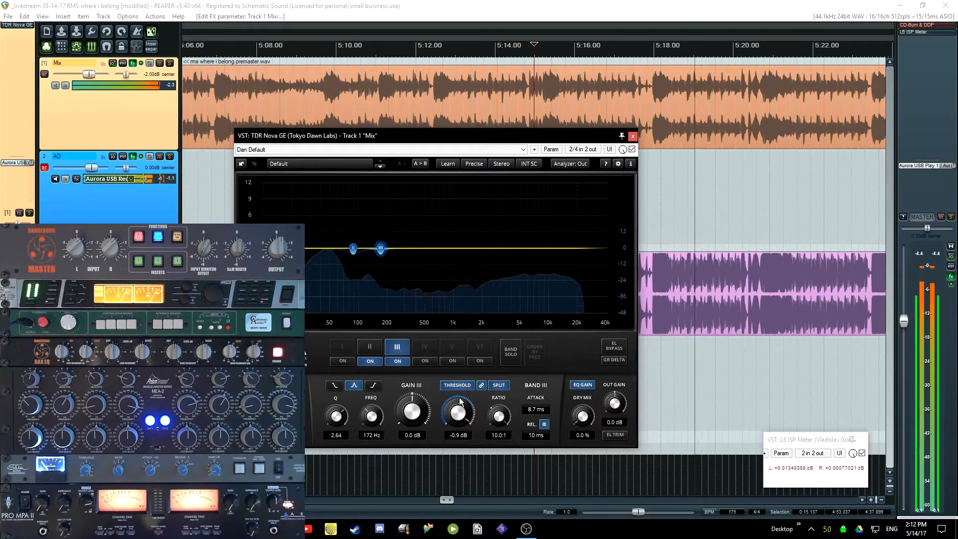
click(429, 46)
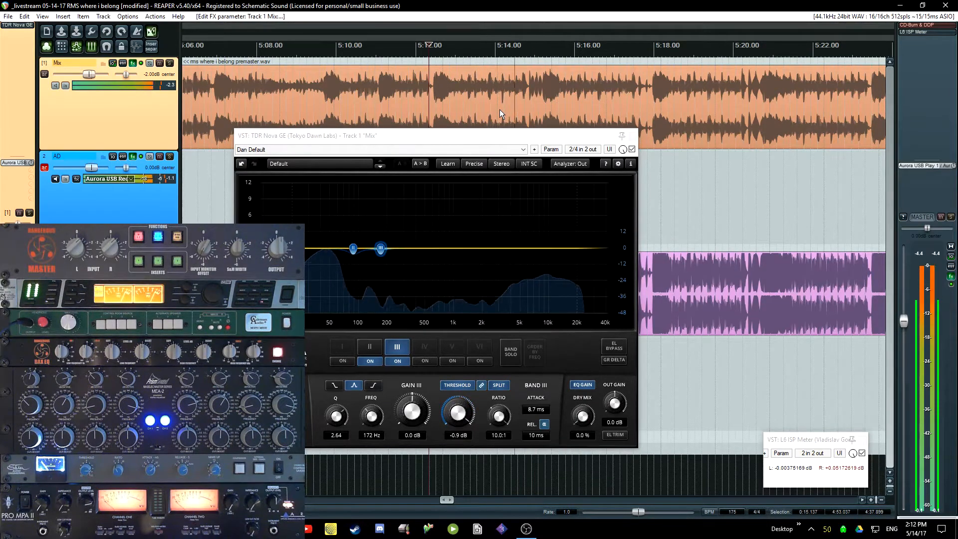
click(374, 415)
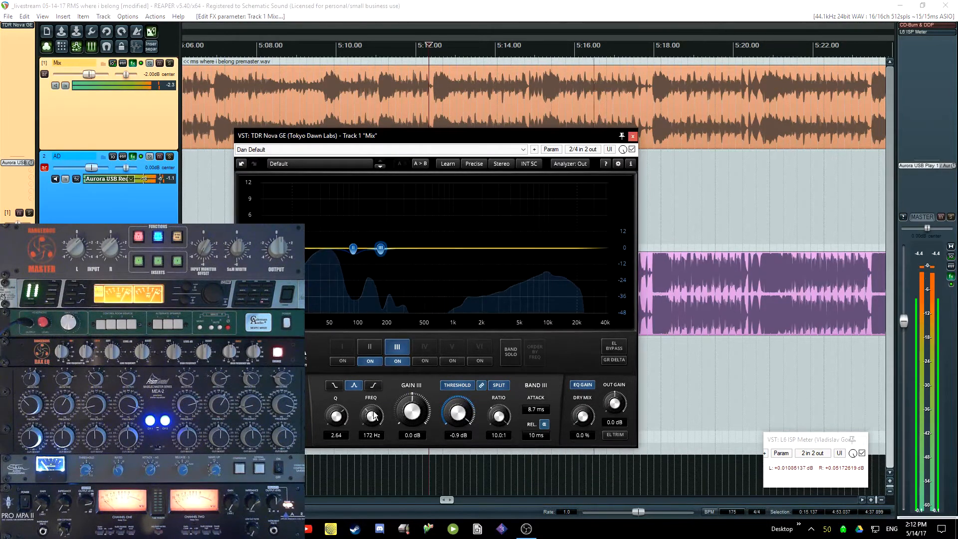
drag(373, 415, 373, 413)
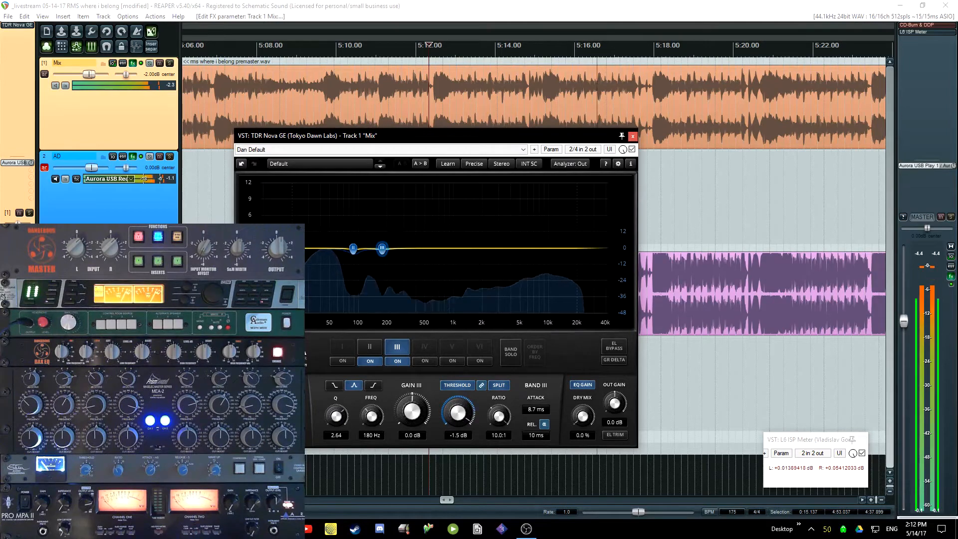
drag(458, 422, 458, 425)
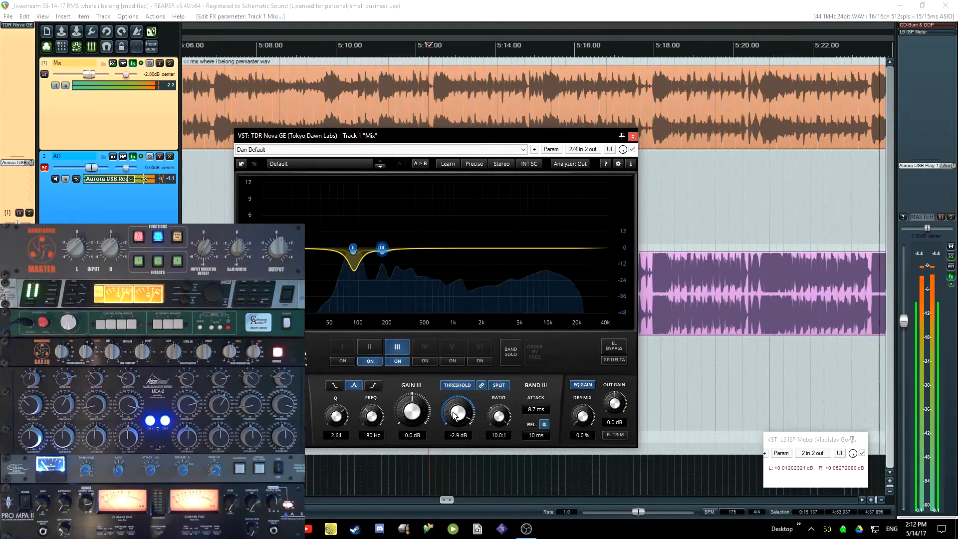
Step: Stop playback, save the project and close the Nova GE window
key(space)
click(480, 4)
key(ctrl+s)
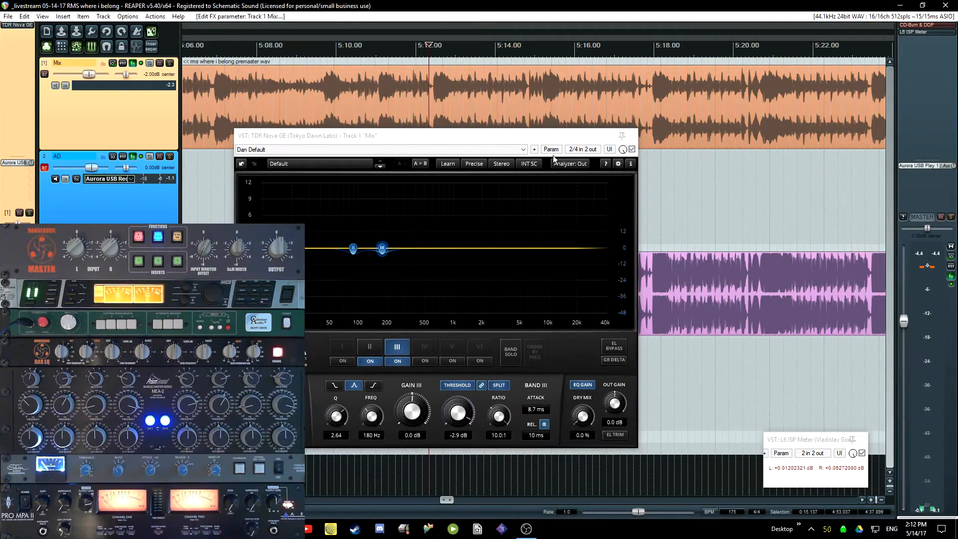
click(483, 131)
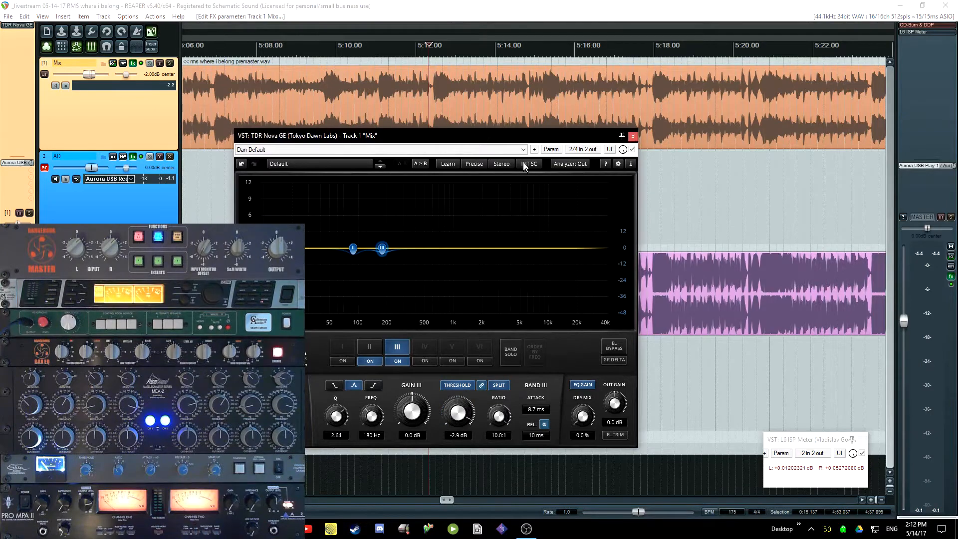
key(Escape)
Step: Select the AD track, play from just before the first drop and open the track's FabFilter Pro-L during playback
scroll(492, 226, down, 4)
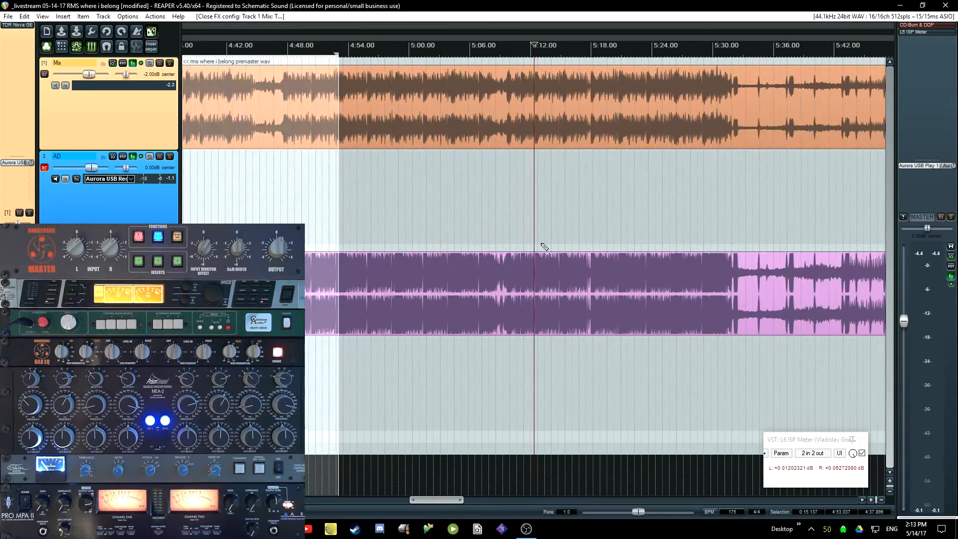
scroll(543, 239, down, 3)
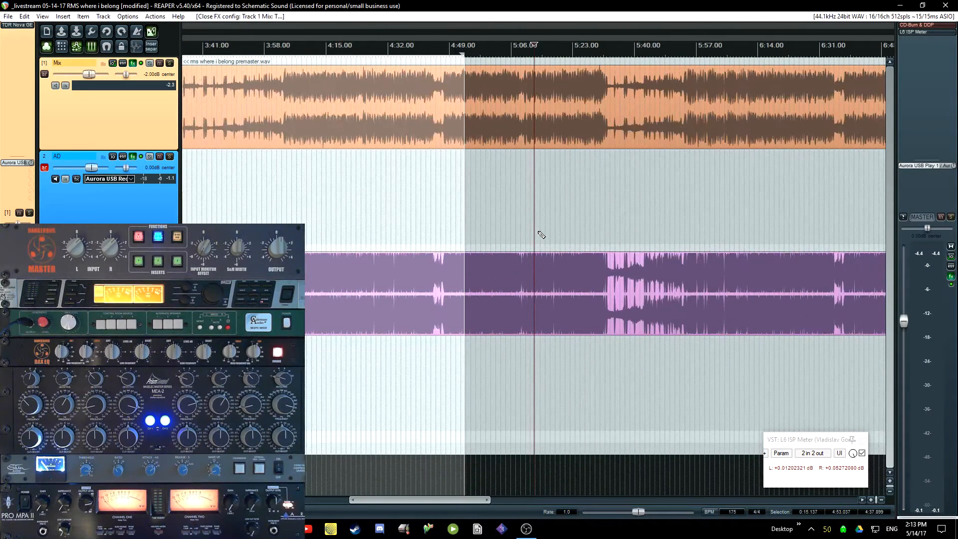
click(286, 181)
scroll(615, 300, up, 3)
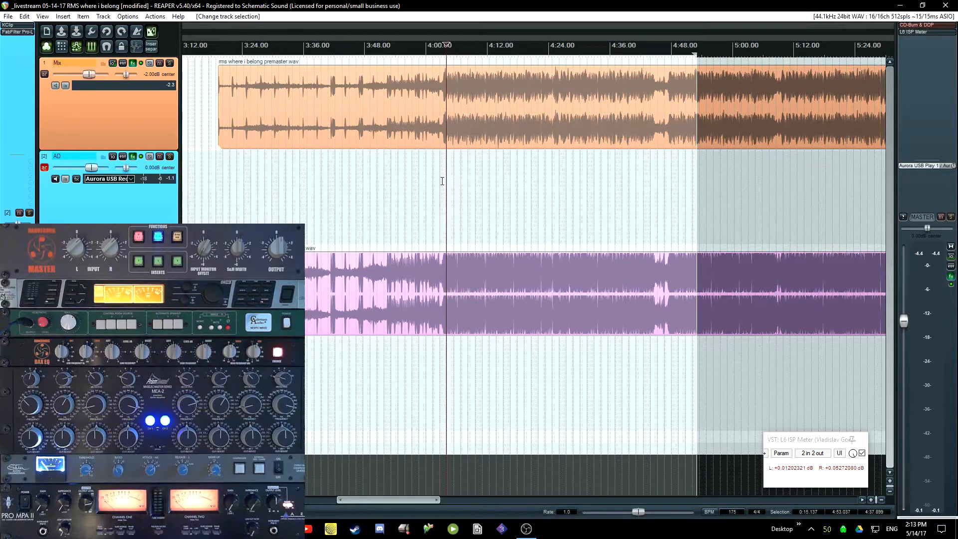
click(437, 183)
key(space)
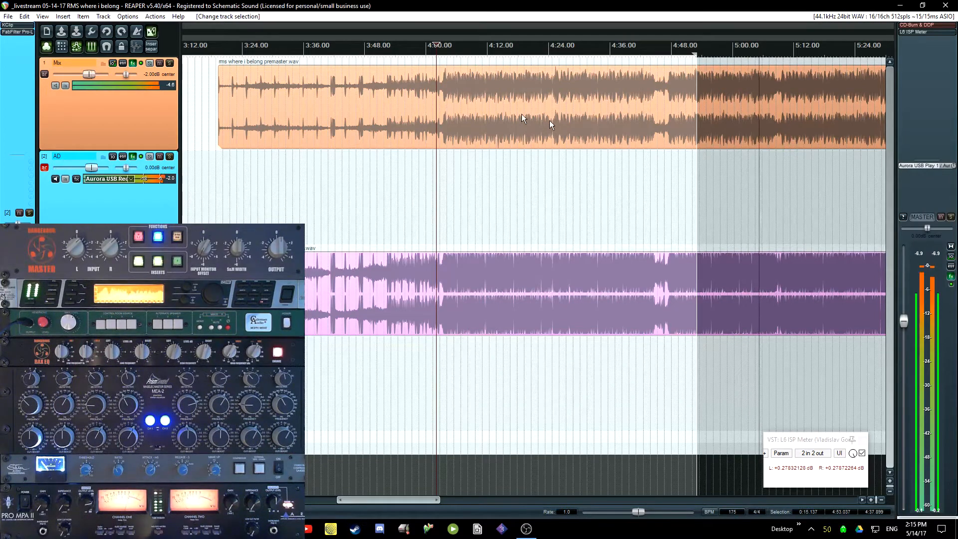
click(11, 34)
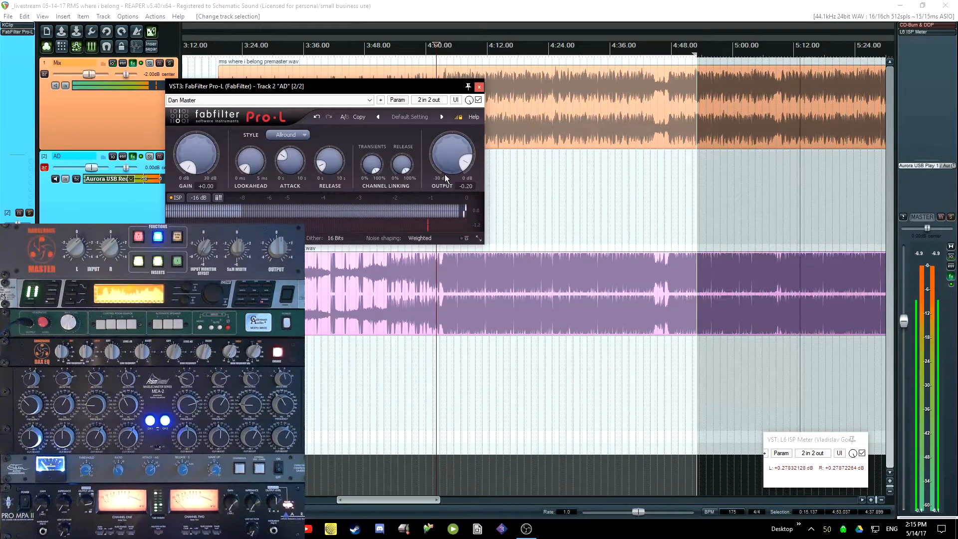
Step: Set Pro-L's output level to -0.30 dB, reset the master peak meter and close the plug-in window
double_click(448, 158)
text(-0.30 dB)
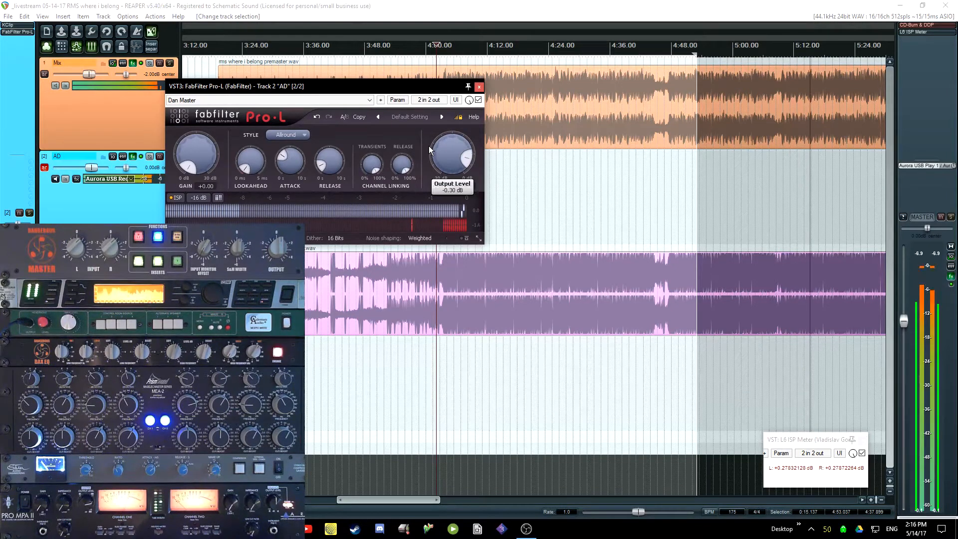
key(Return)
click(930, 252)
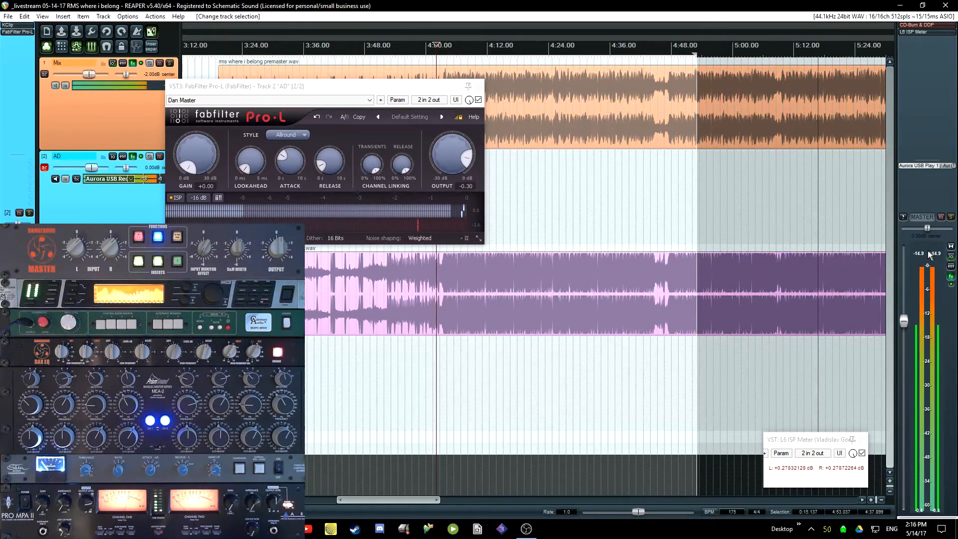
click(313, 92)
key(Escape)
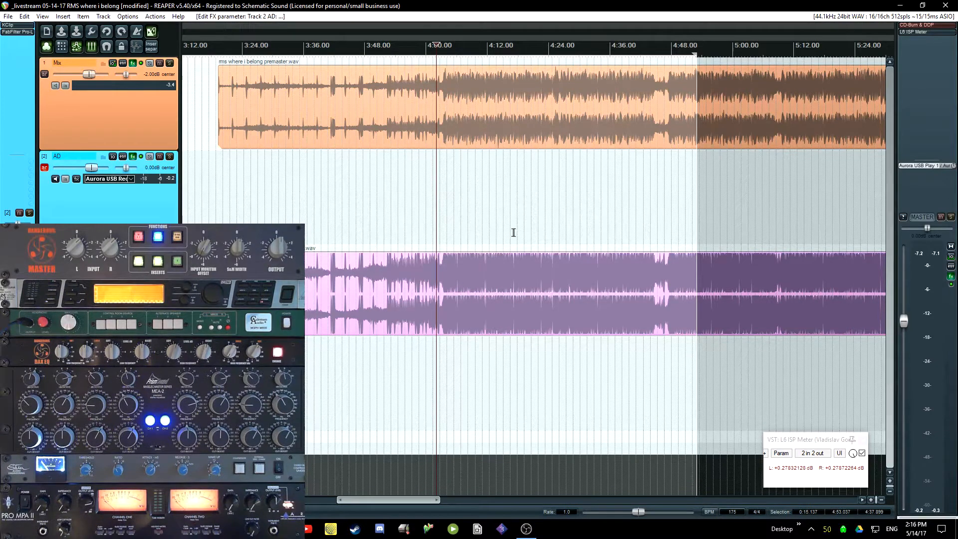
Step: Replay the first drop from about 4:02 and 4:03 several times to audition the analog chain settings
scroll(514, 233, right, 3)
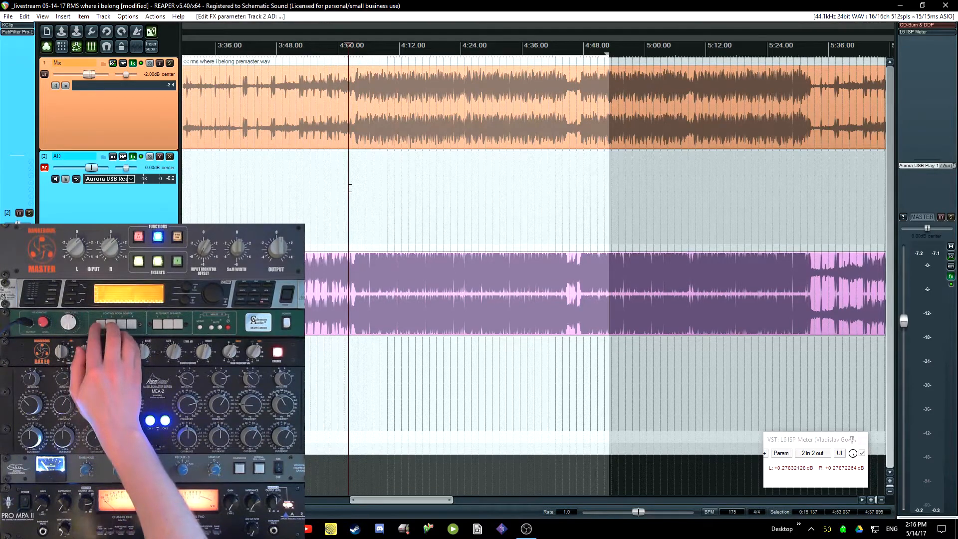
key(space)
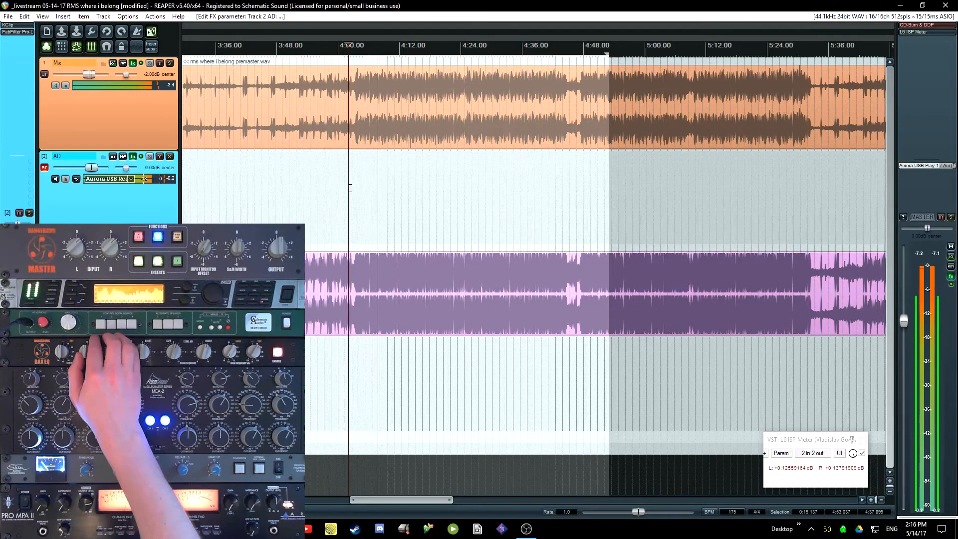
key(space)
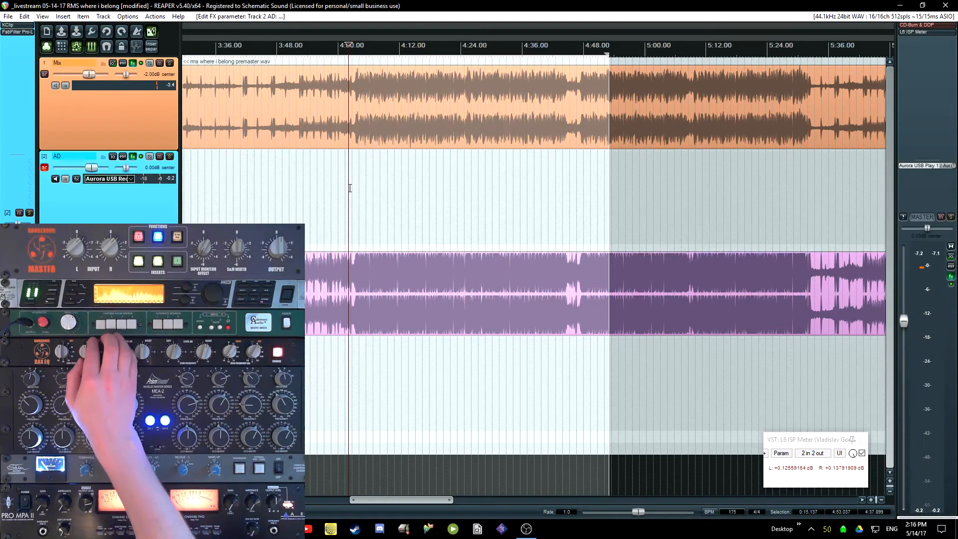
key(space)
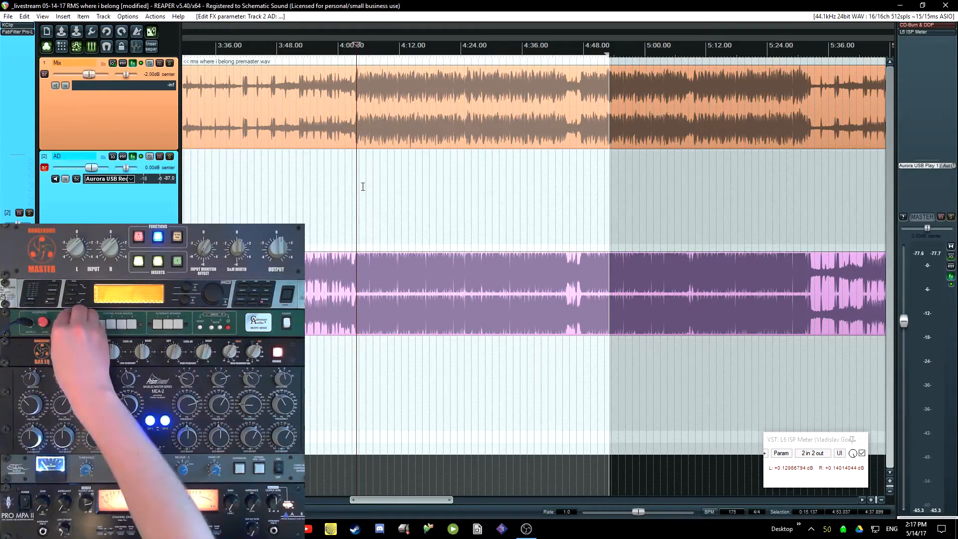
key(space)
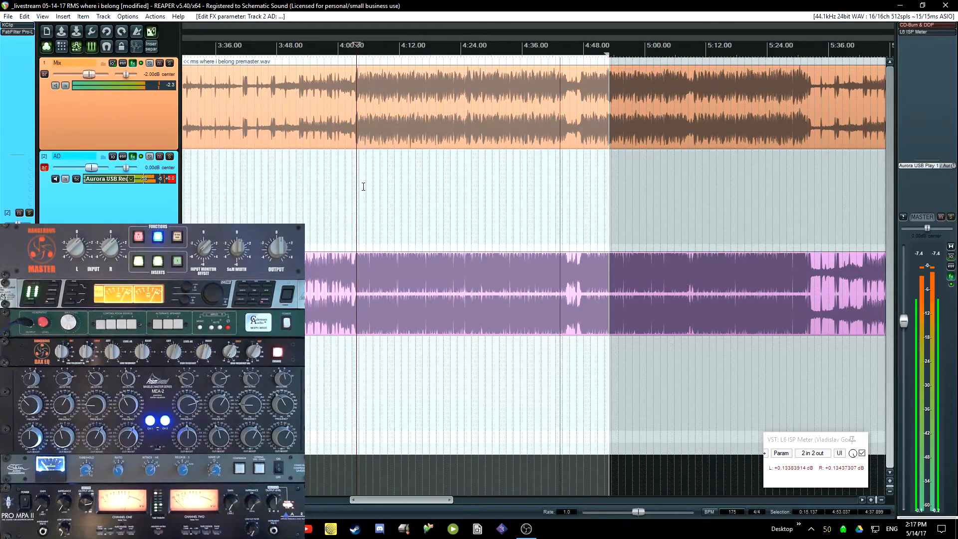
key(space)
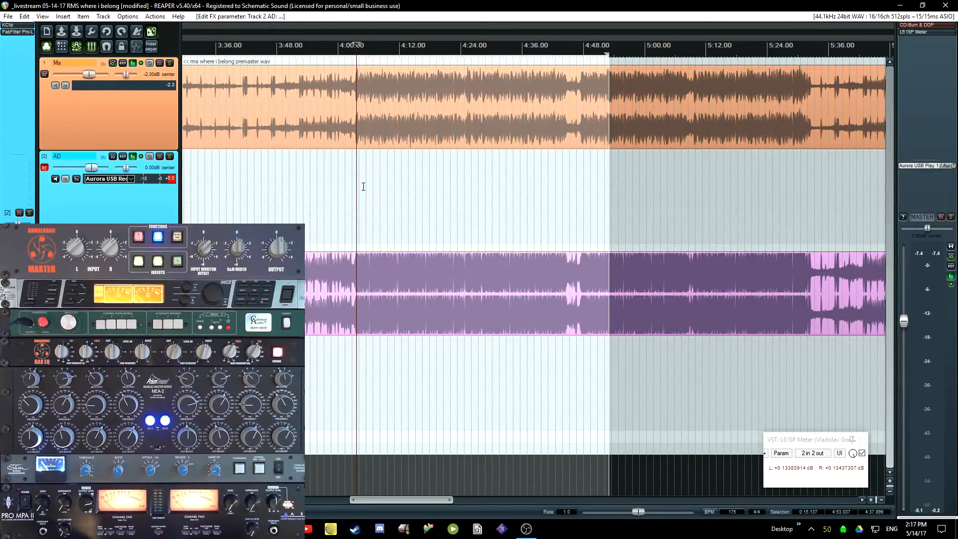
key(space)
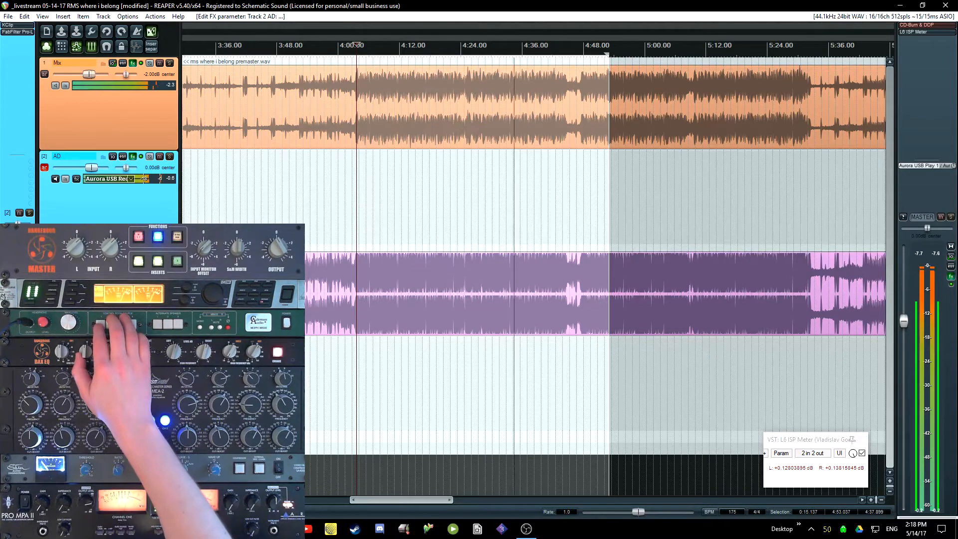
Step: Check the AD track's KClip while replaying from about 4:11, close its window and save the project
click(13, 24)
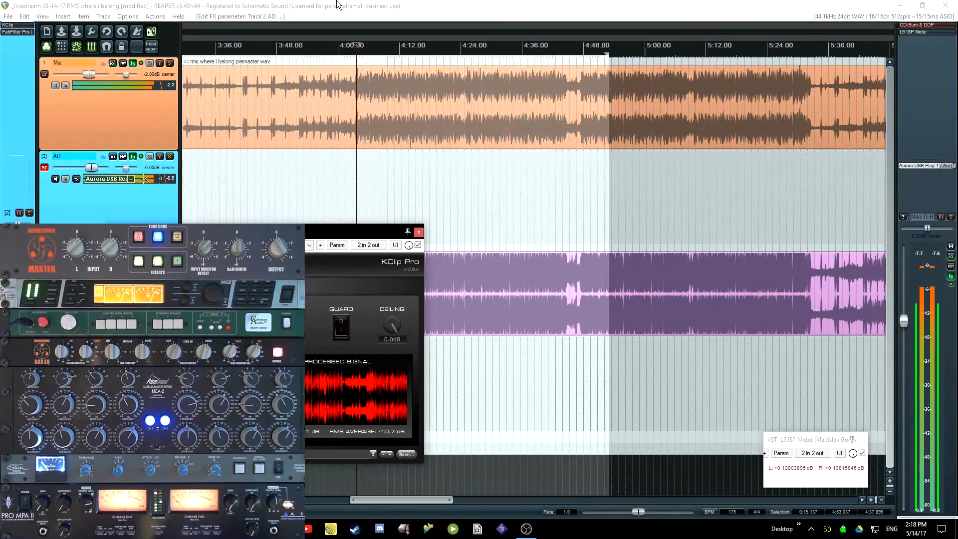
click(394, 60)
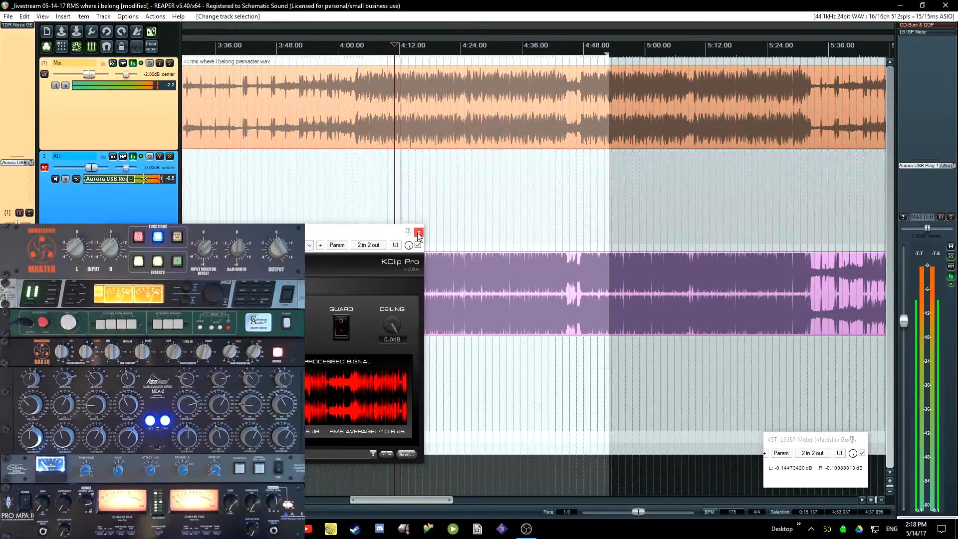
click(419, 233)
key(ctrl+s)
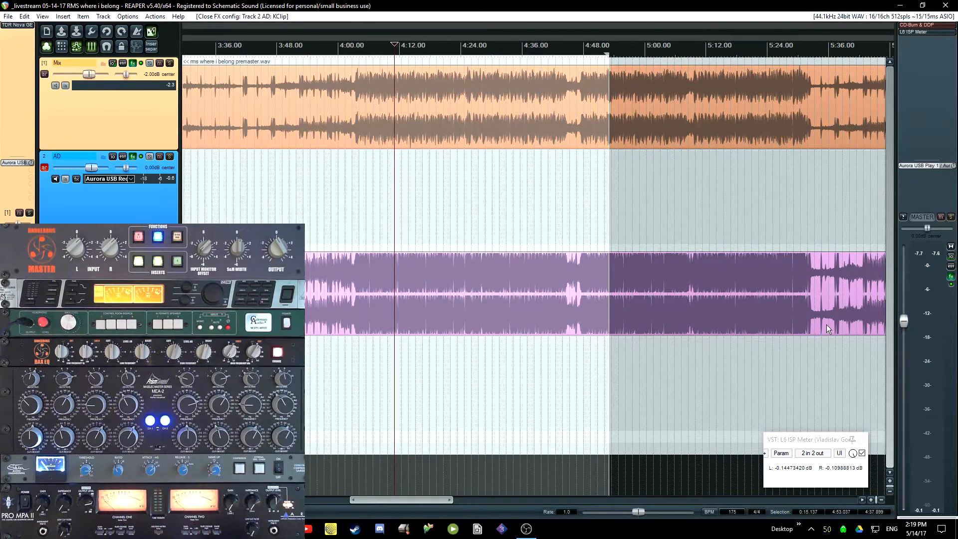
Step: Set the master's mono mode to L-R and audition the AD track in mono from about 4:11
click(949, 246)
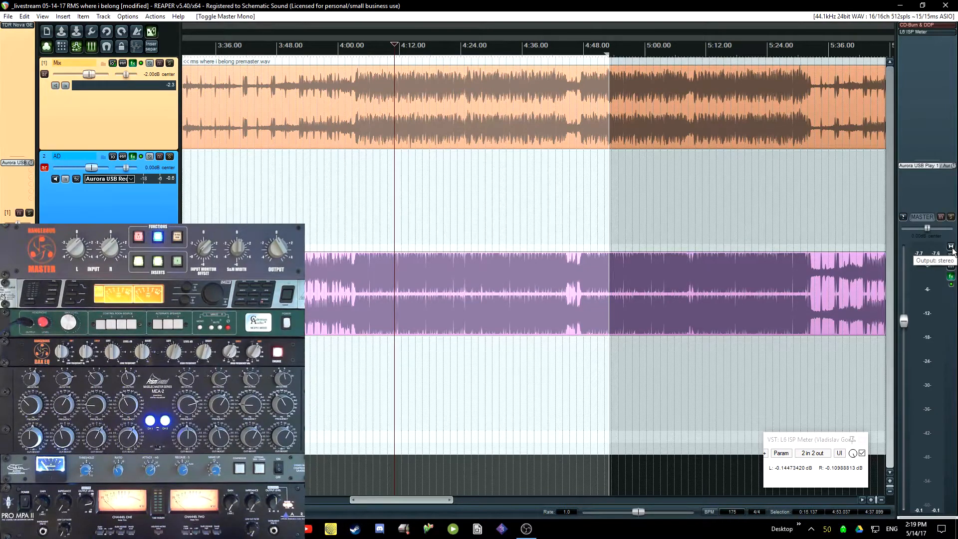
right_click(951, 248)
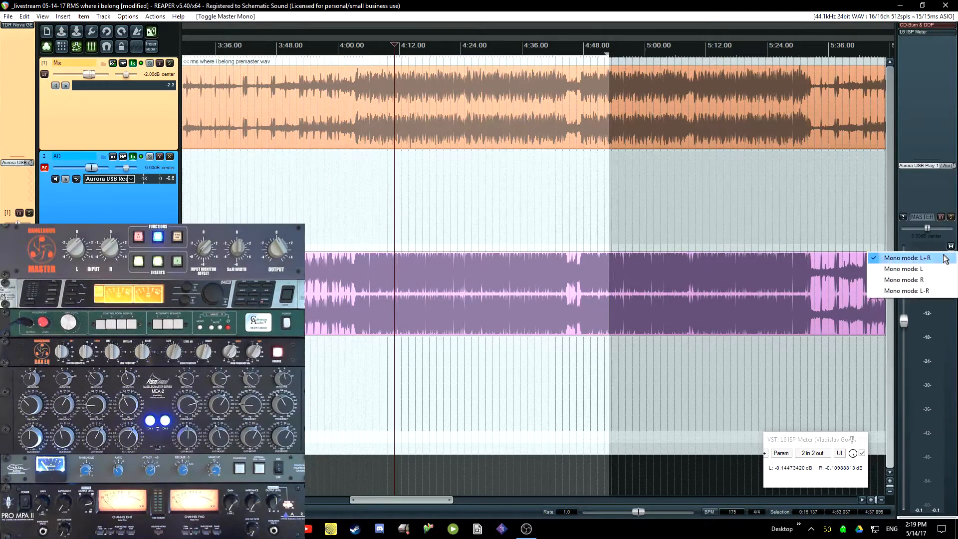
click(924, 291)
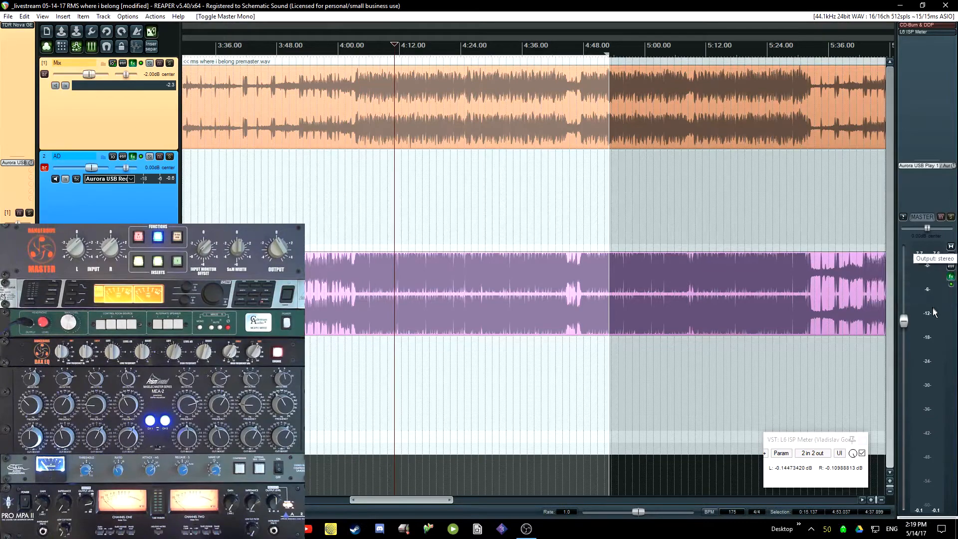
click(394, 202)
key(space)
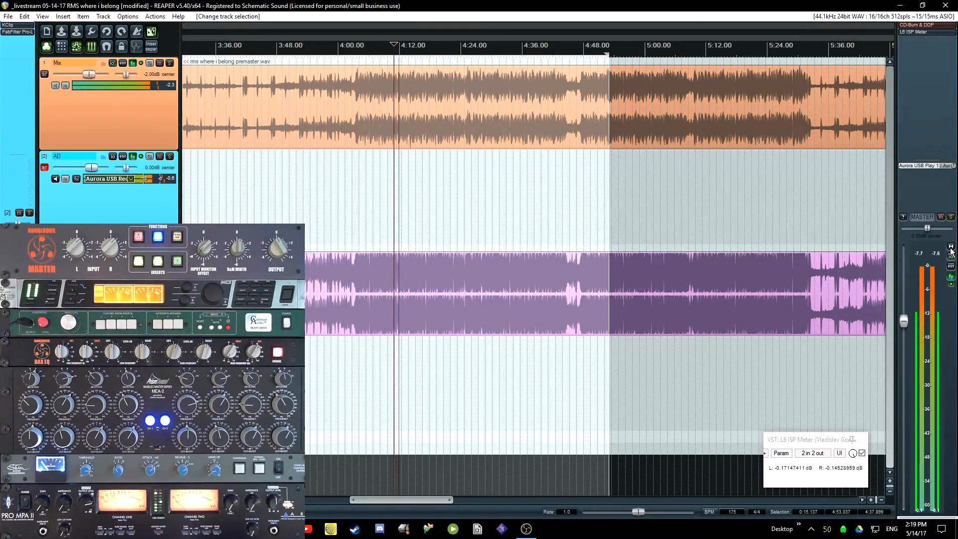
click(950, 248)
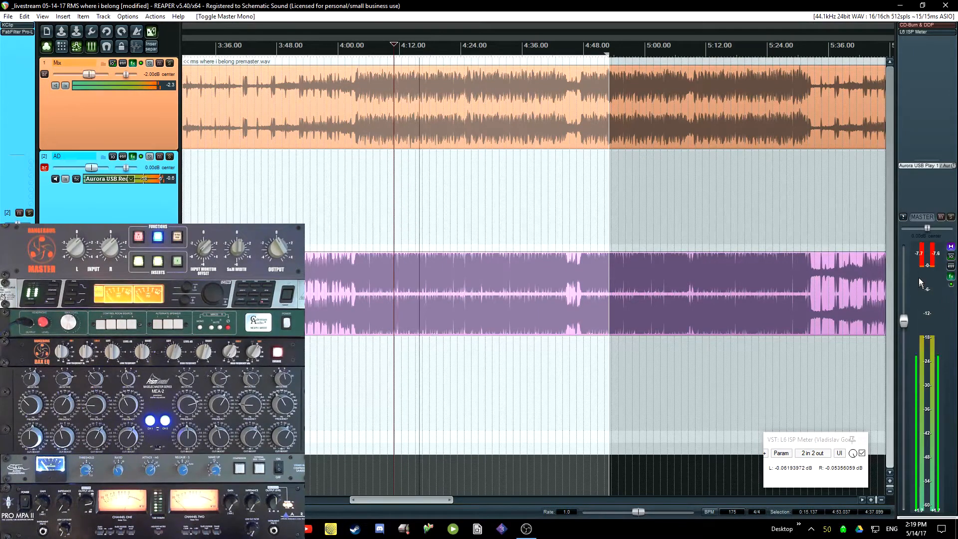
Step: Stop playback and set the master's mono mode to L+R
key(space)
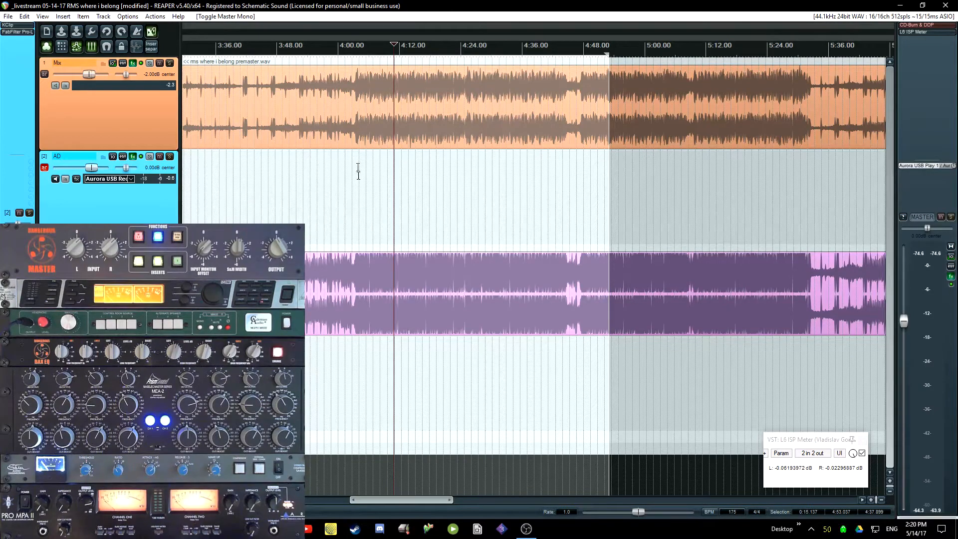
right_click(951, 248)
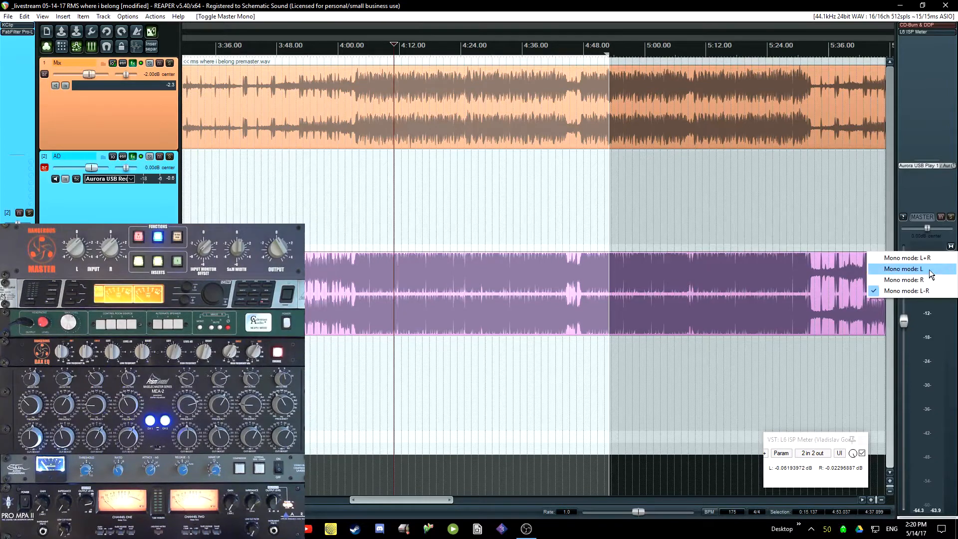
click(930, 259)
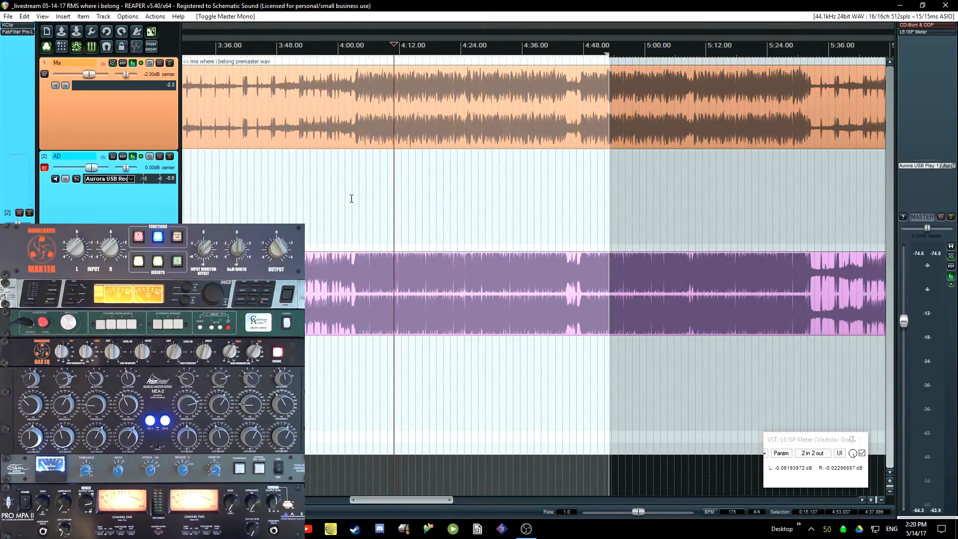
Step: Replay the drop from about 4:02, 4:06 and 4:04, checking the AD track's KClip window during playback
key(space)
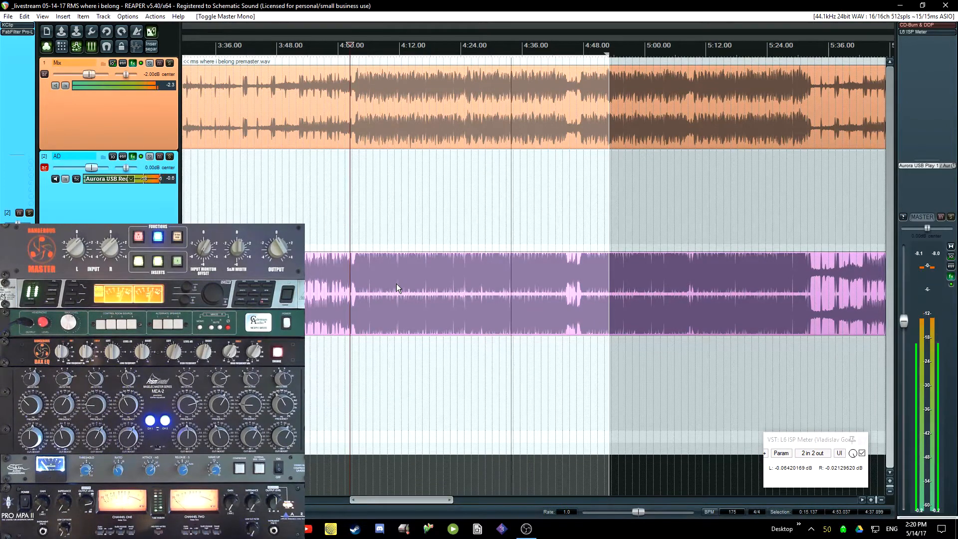
click(371, 216)
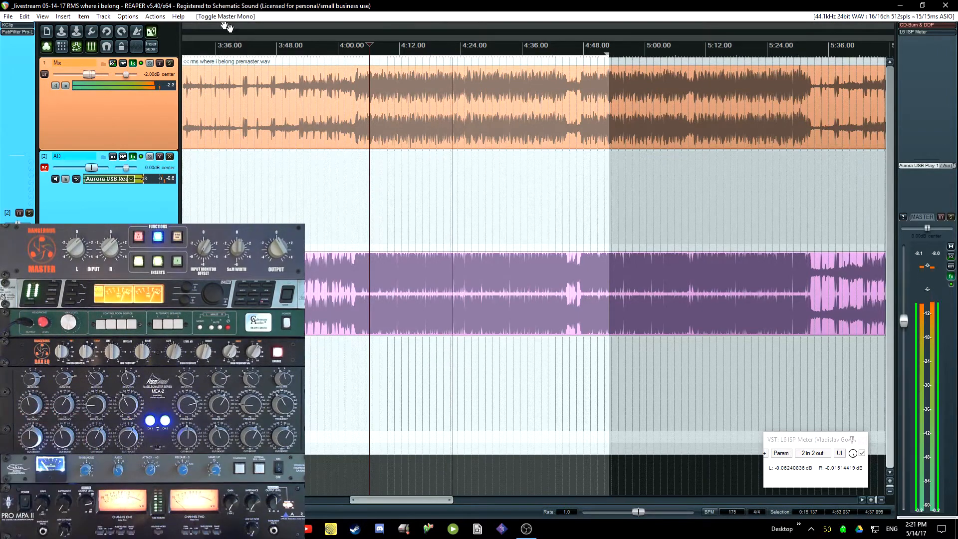
click(26, 28)
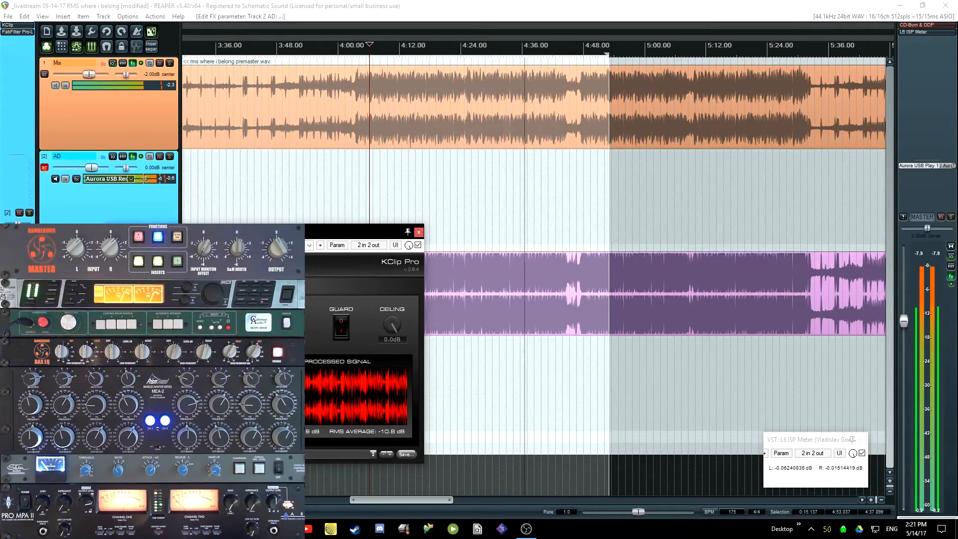
key(Escape)
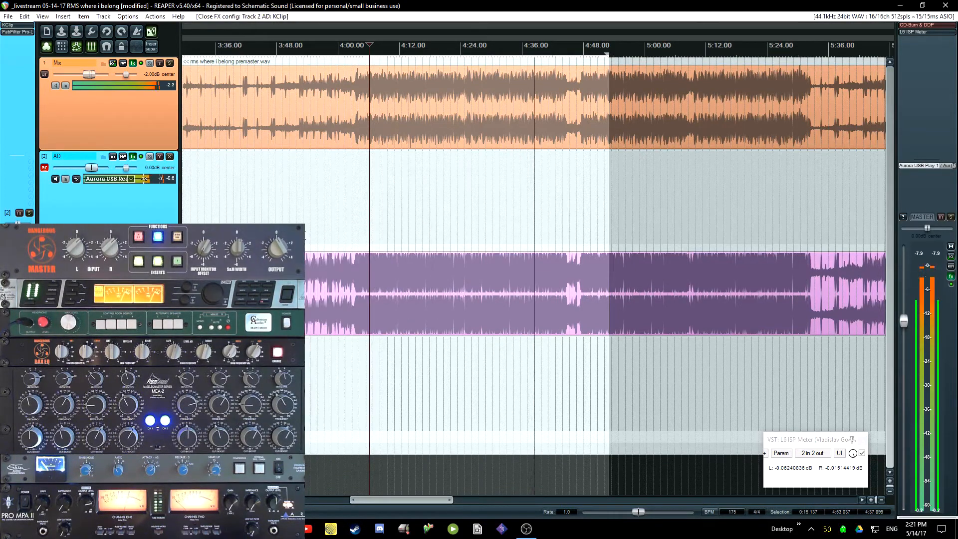
click(357, 100)
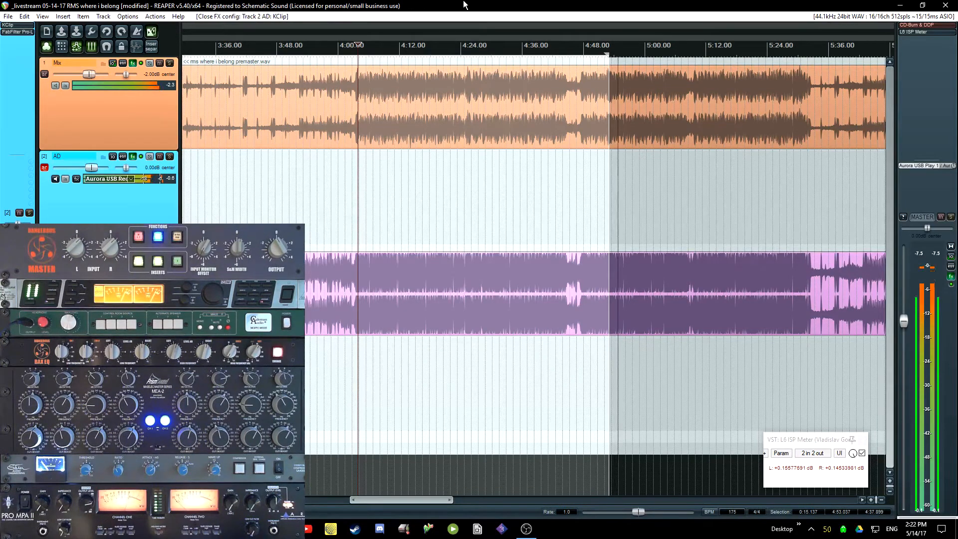
key(space)
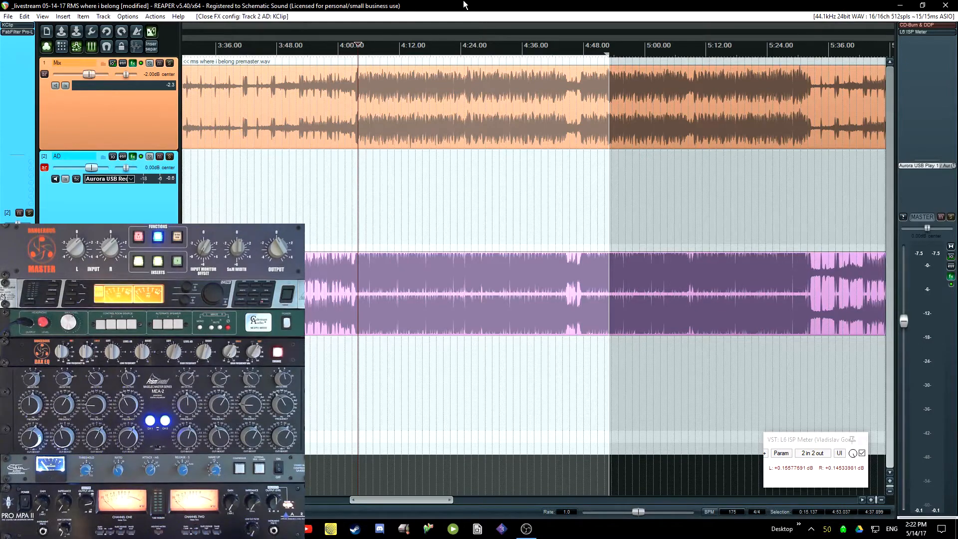
Step: Select the AD track, place the edit cursor at about 4:03 and audition the drop twice, stopping playback each time
click(374, 126)
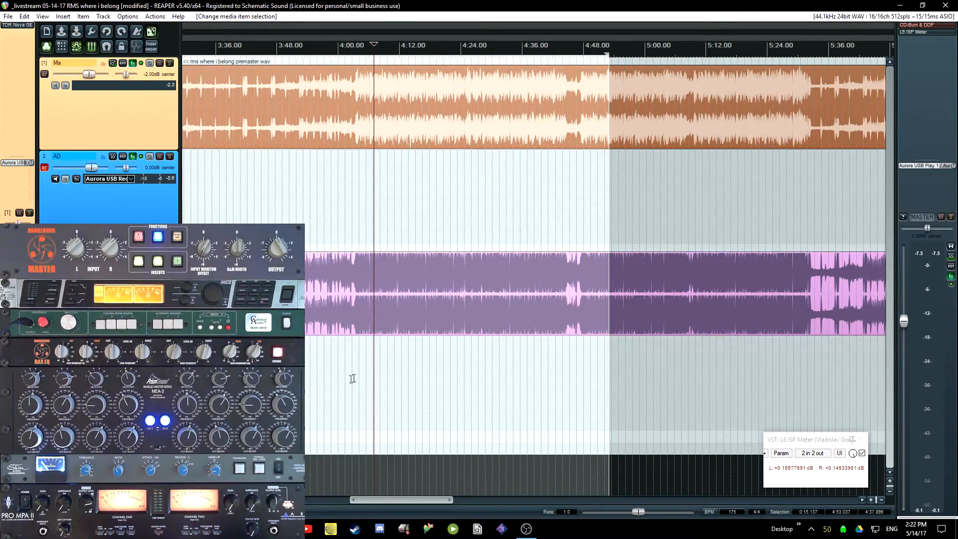
click(400, 338)
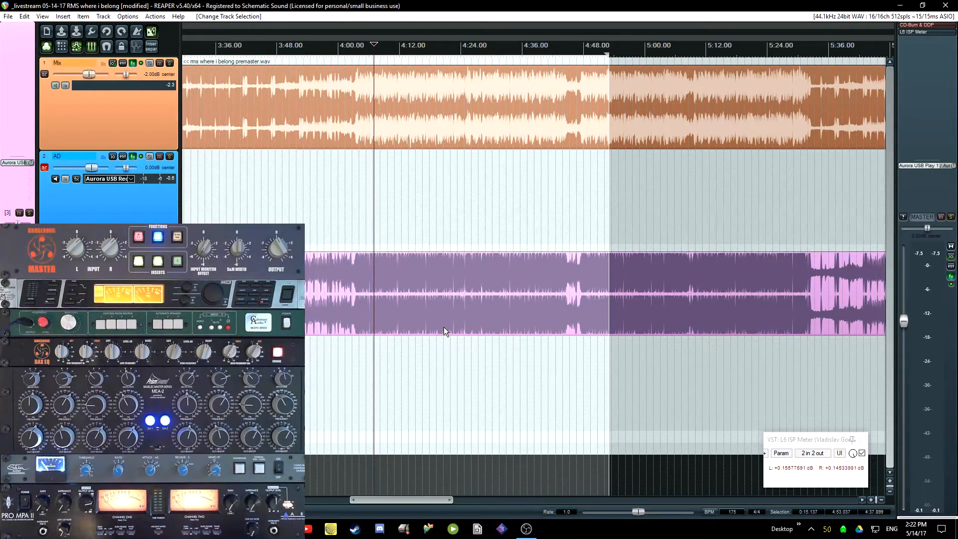
click(136, 219)
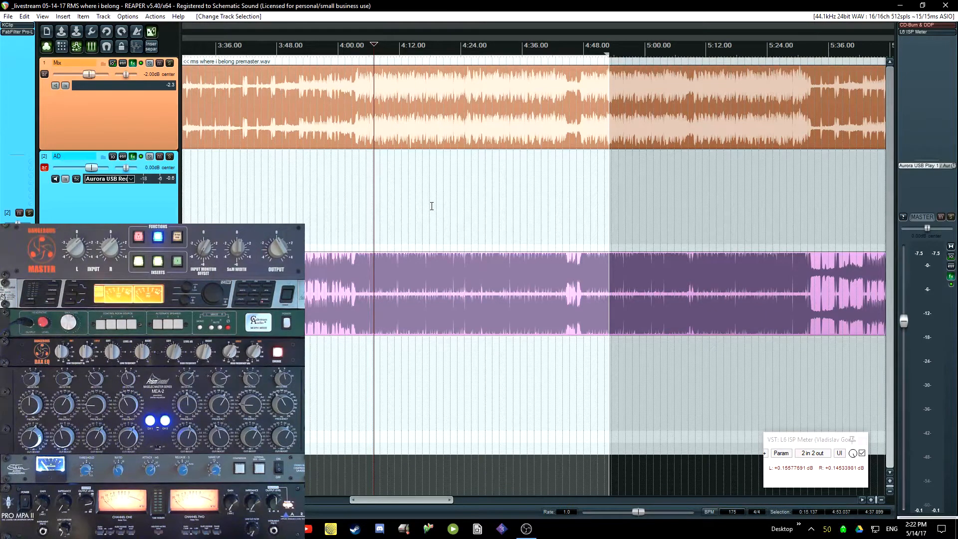
click(355, 225)
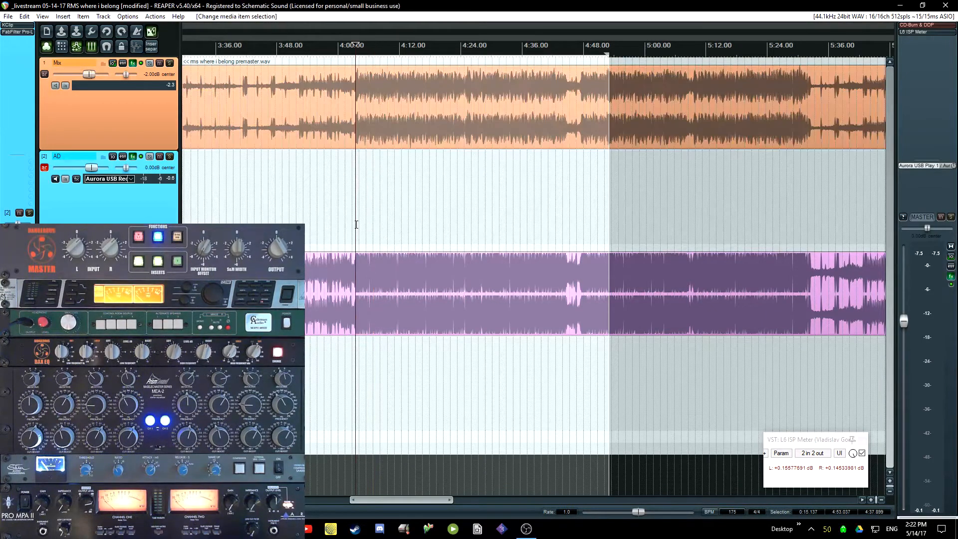
key(space)
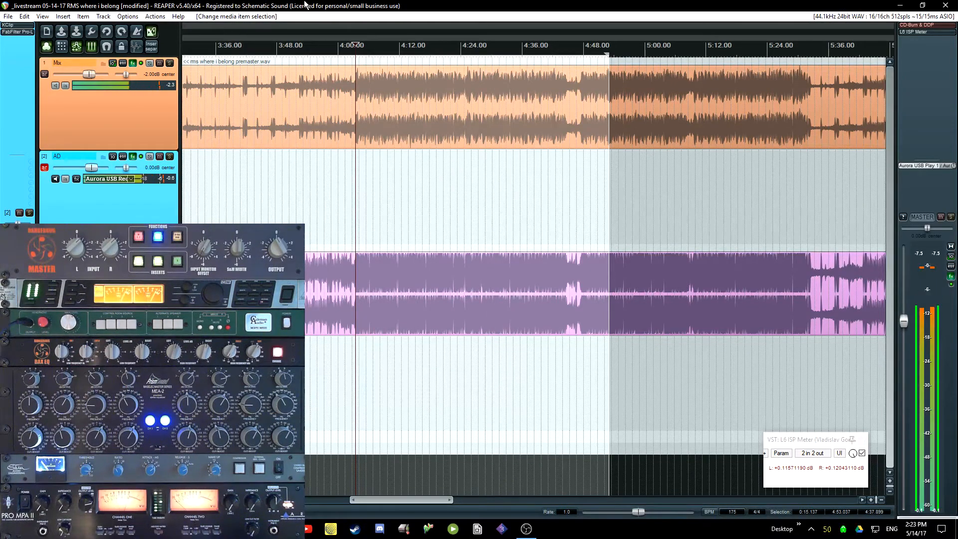
key(space)
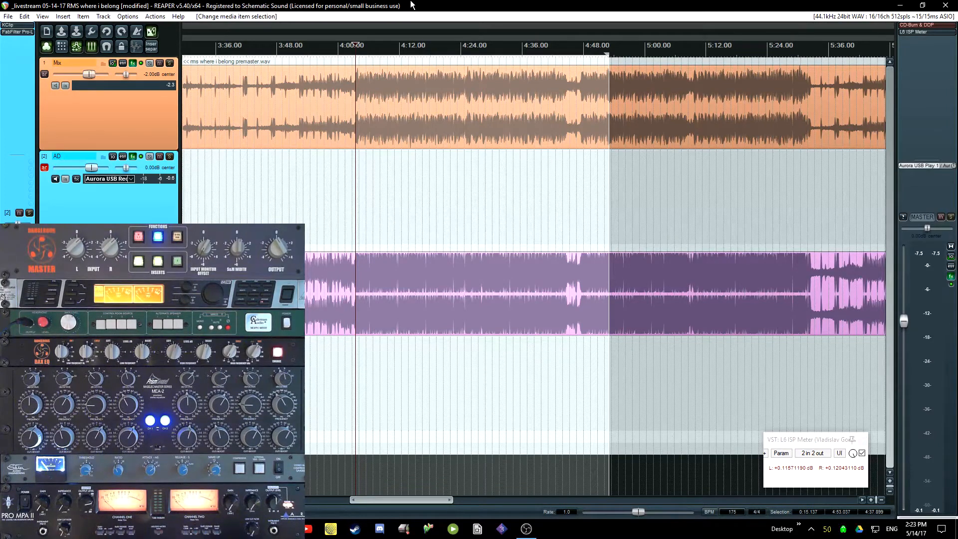
key(space)
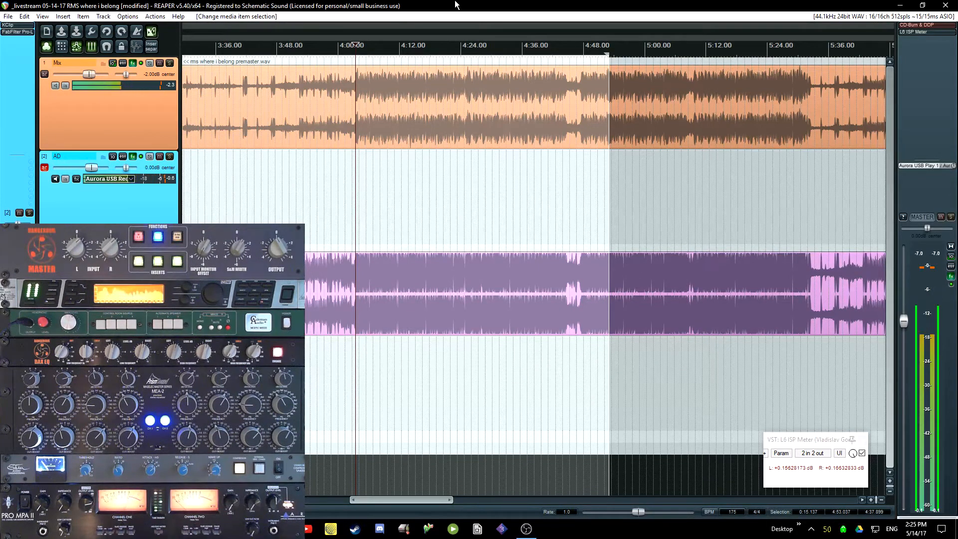
key(space)
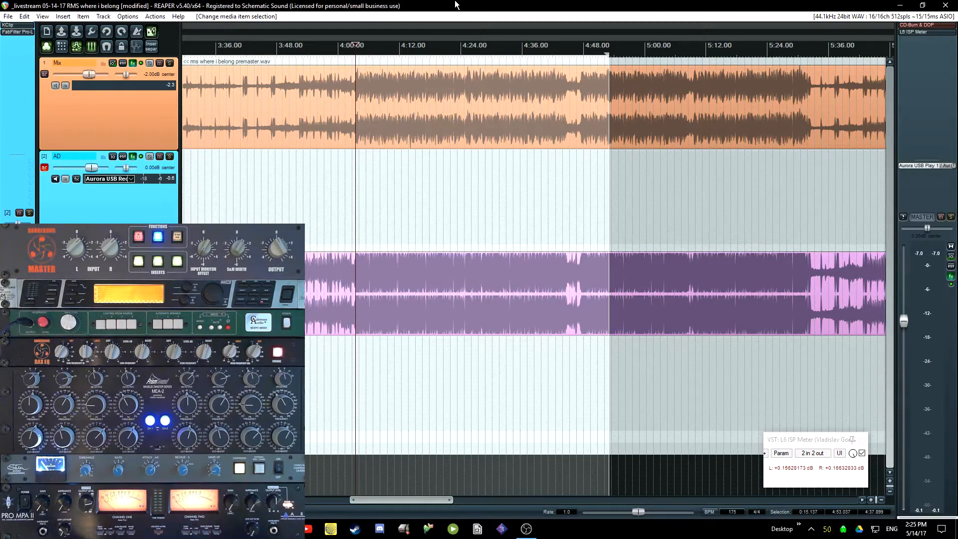
Step: Audition the drop from about 4:03 repeatedly, comparing the hardware compressor engaged and bypassed, and stop playback after each pass
key(space)
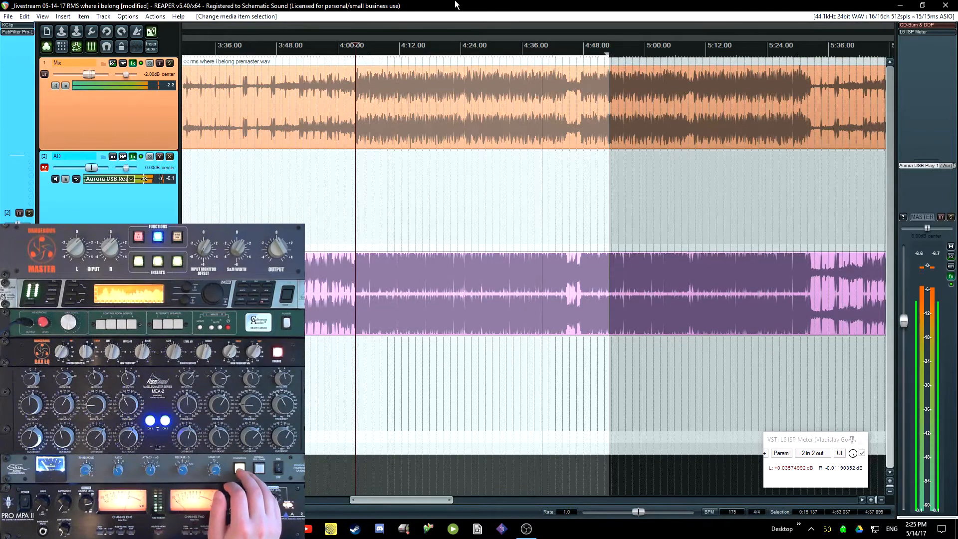
key(space)
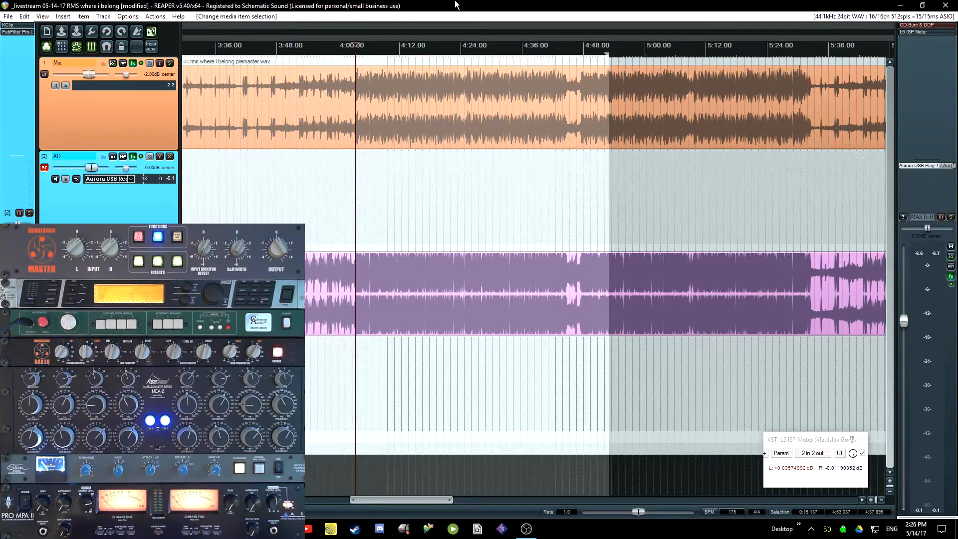
key(space)
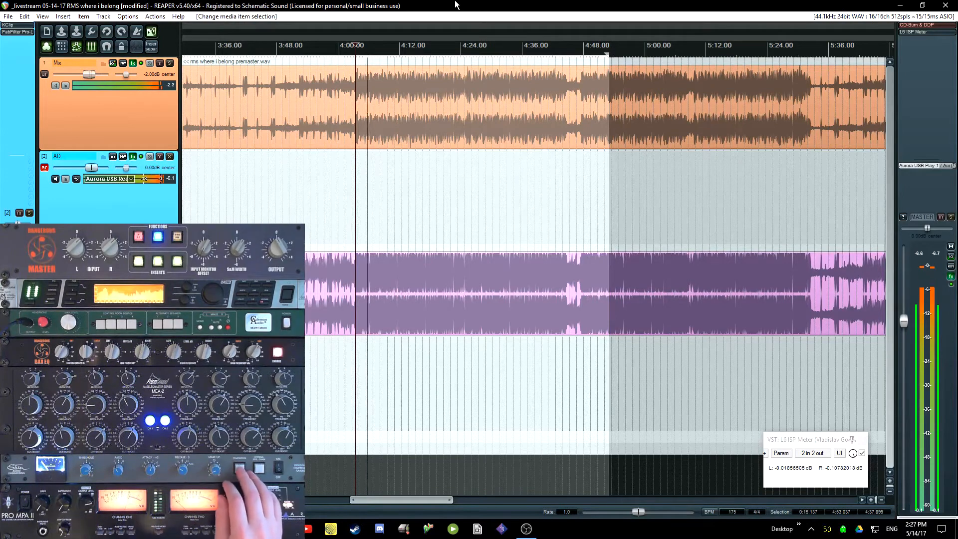
key(space)
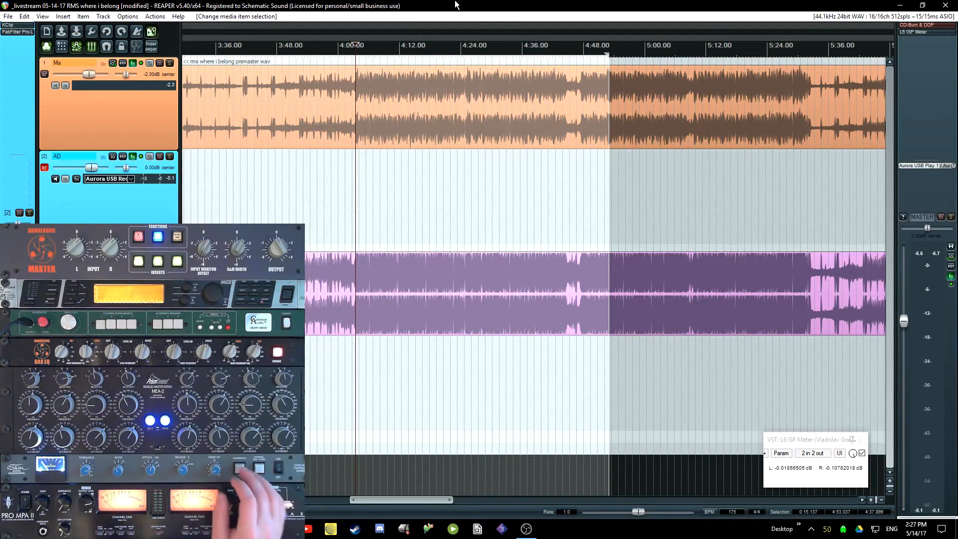
key(space)
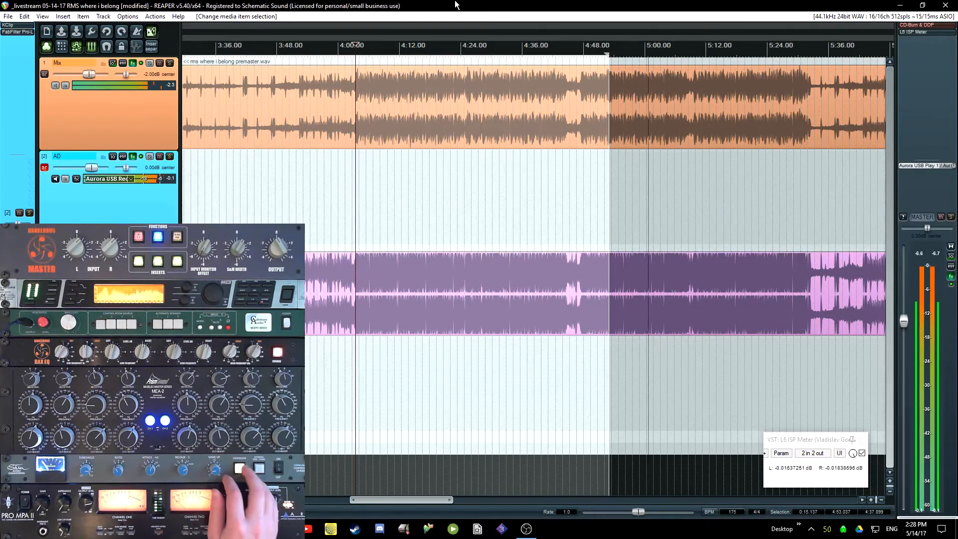
key(space)
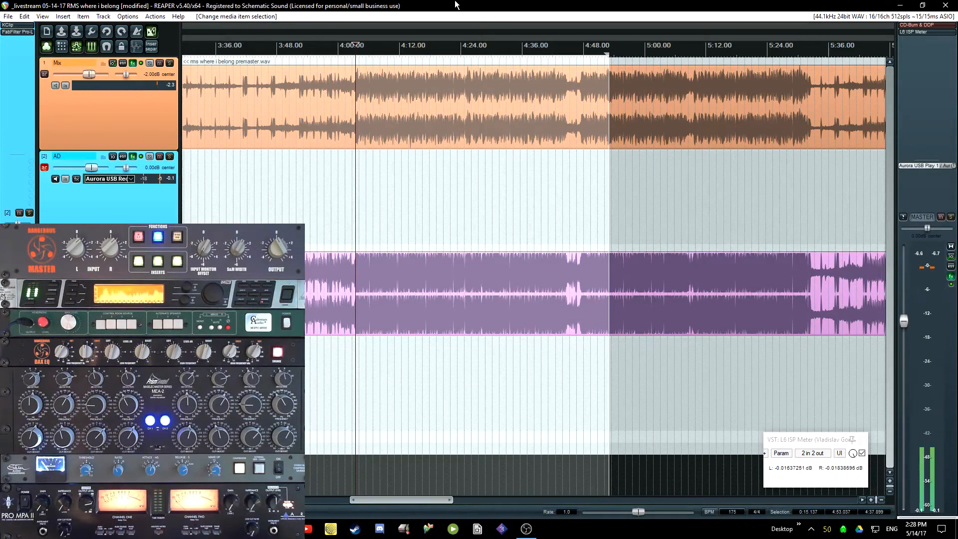
key(space)
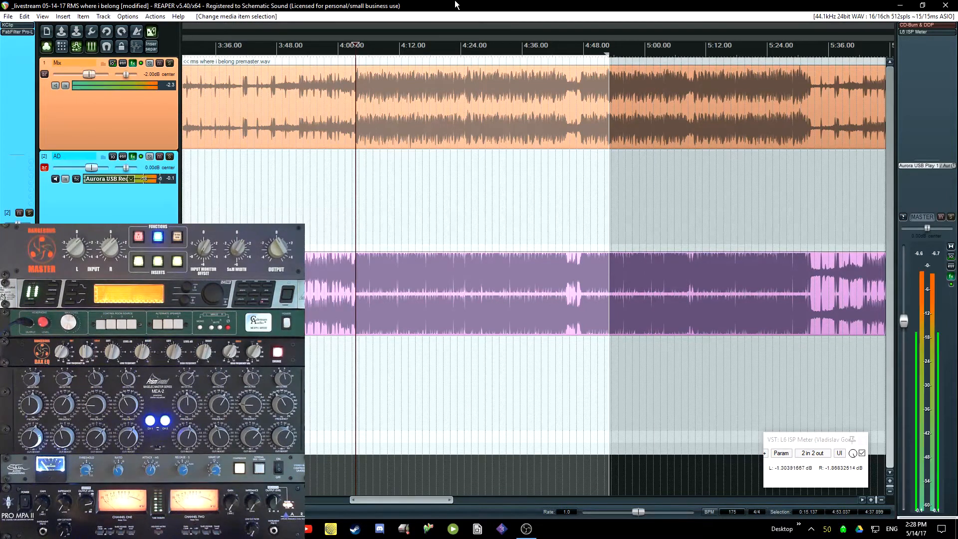
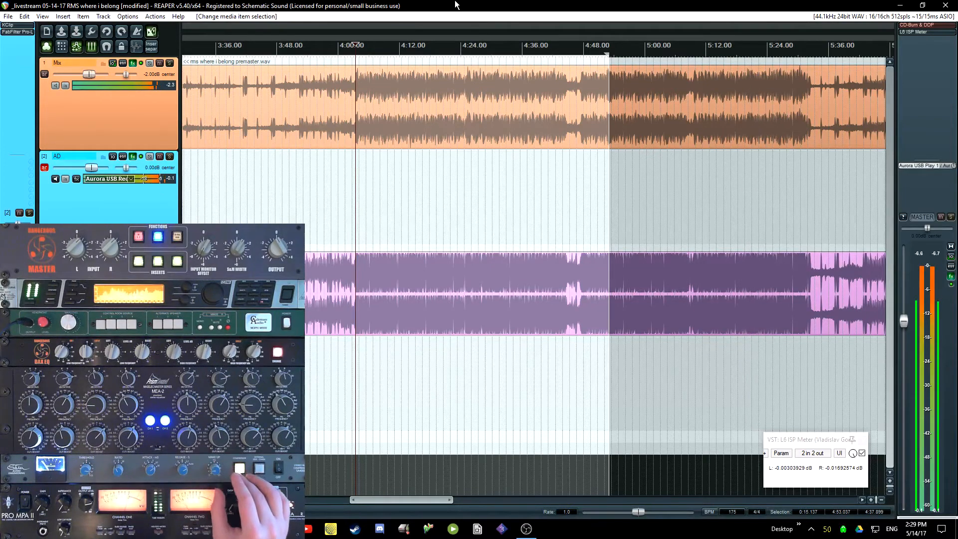
key(space)
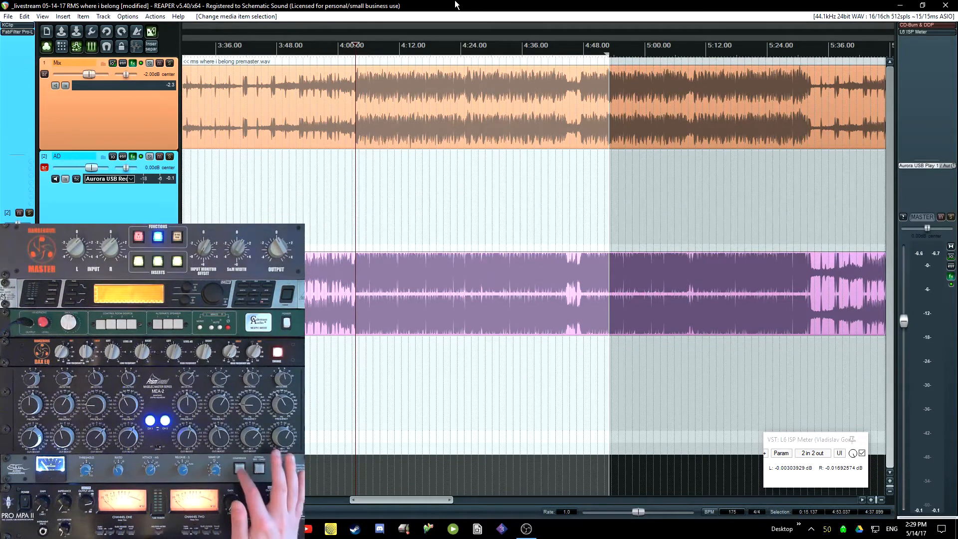
key(space)
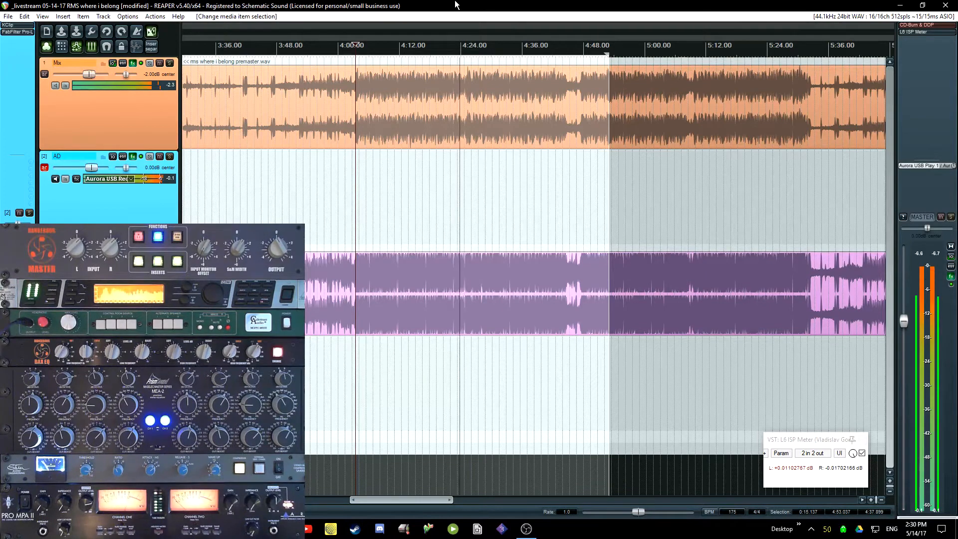
key(space)
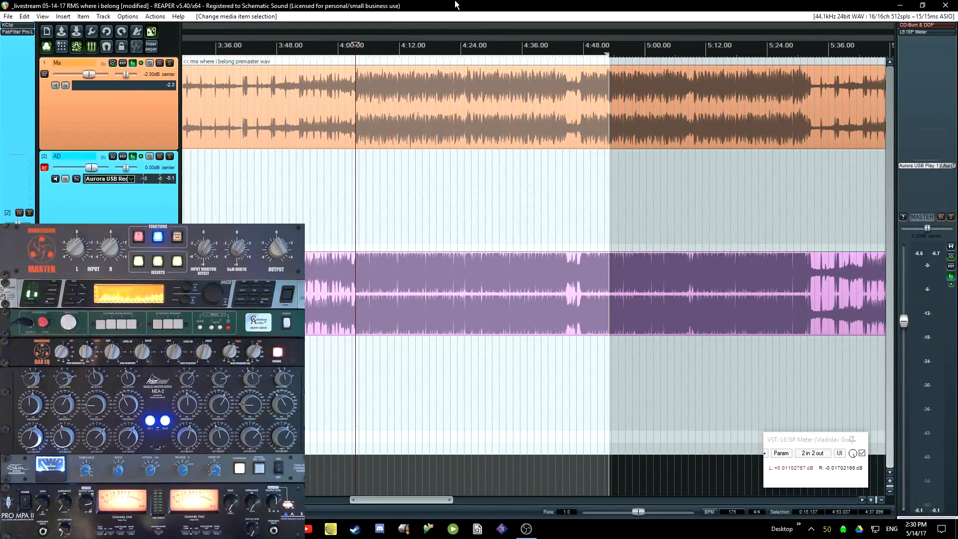
Step: Save the project and audition the drop two more times from about 4:03, stopping playback each time
key(ctrl+s)
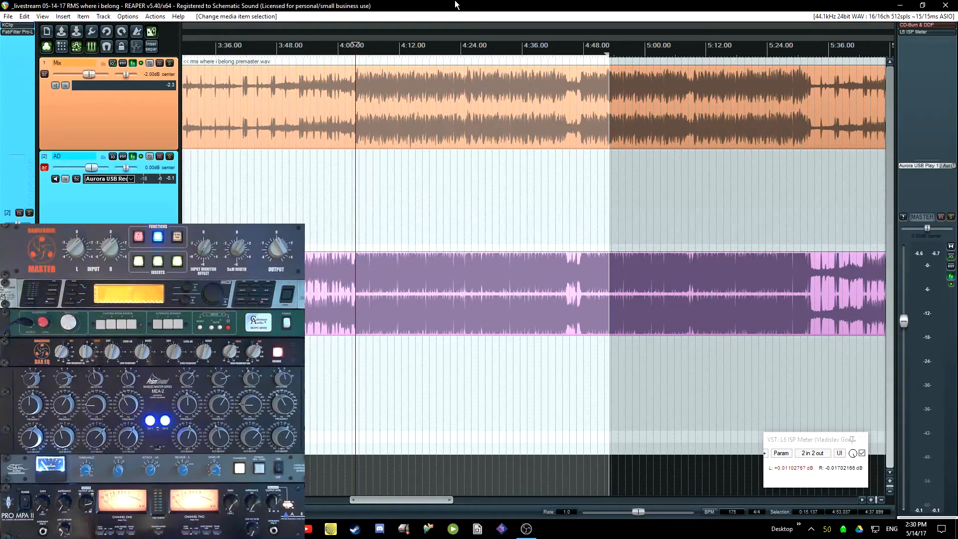
key(space)
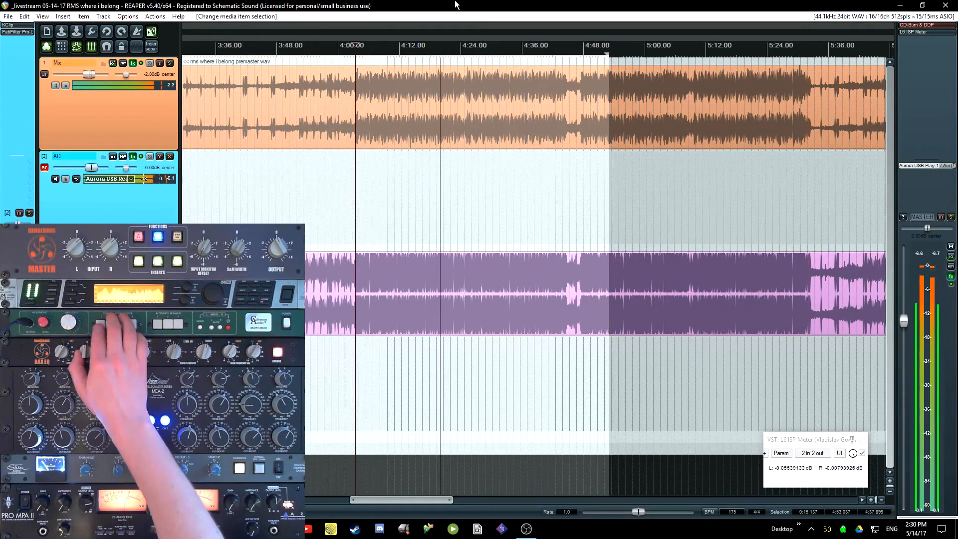
key(space)
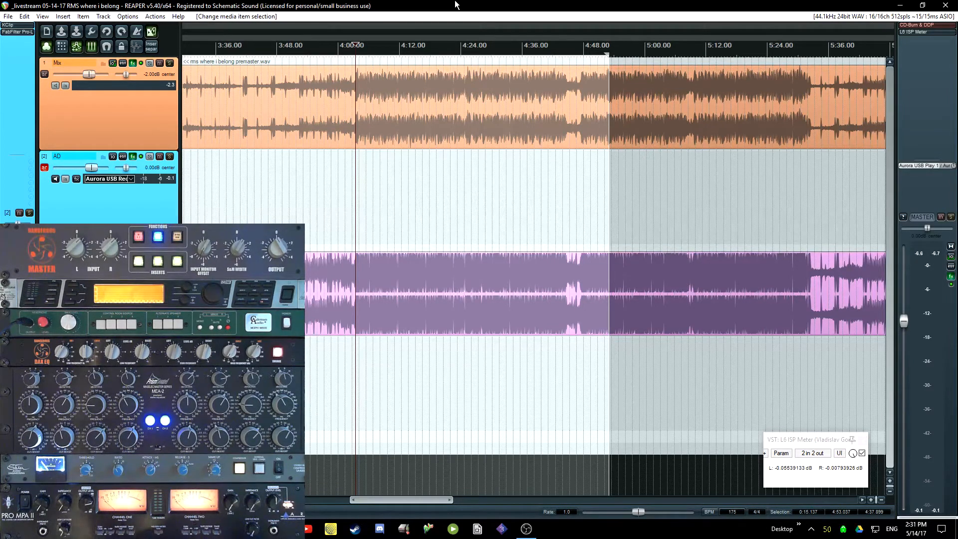
key(space)
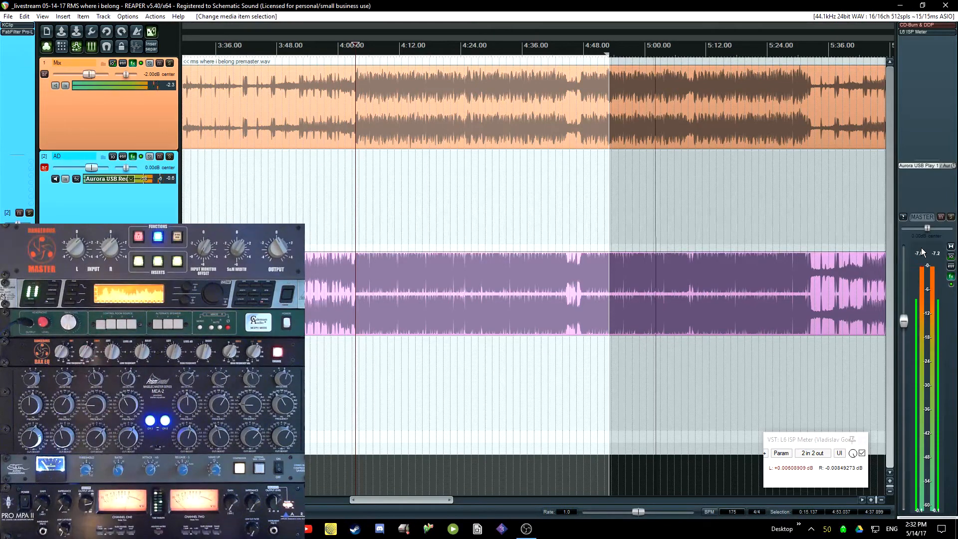
key(space)
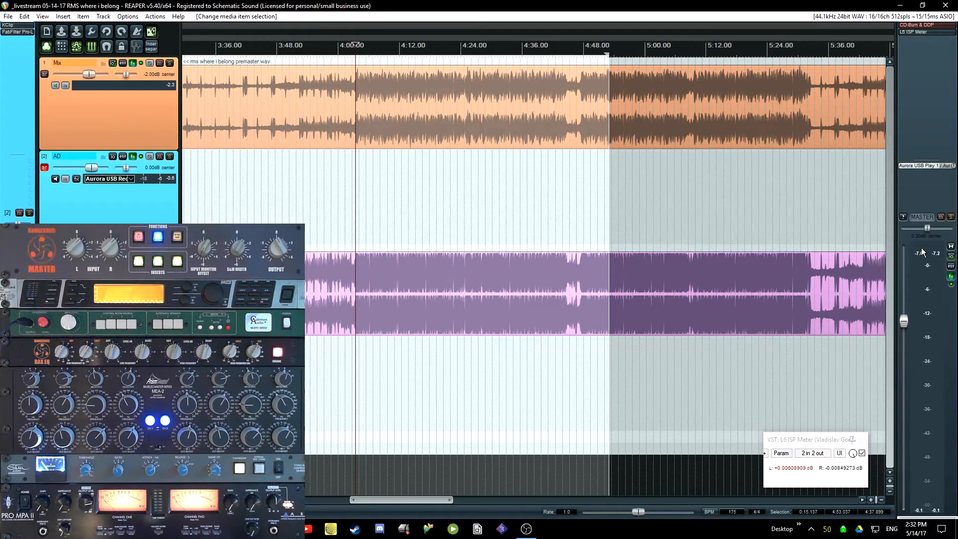
Step: Try a gain of +0.50 dB in the AD track's FabFilter Pro-L during playback and return it to 0.00 dB
key(space)
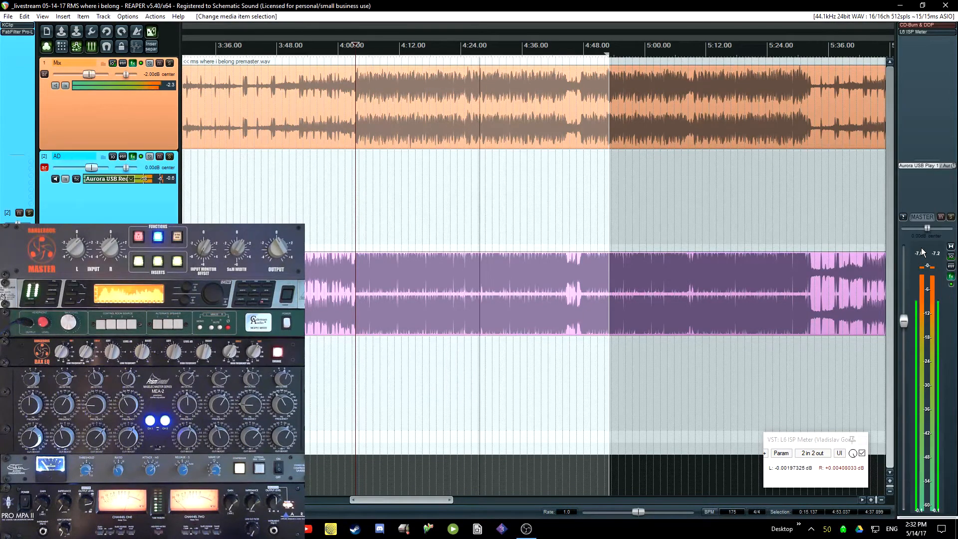
click(13, 32)
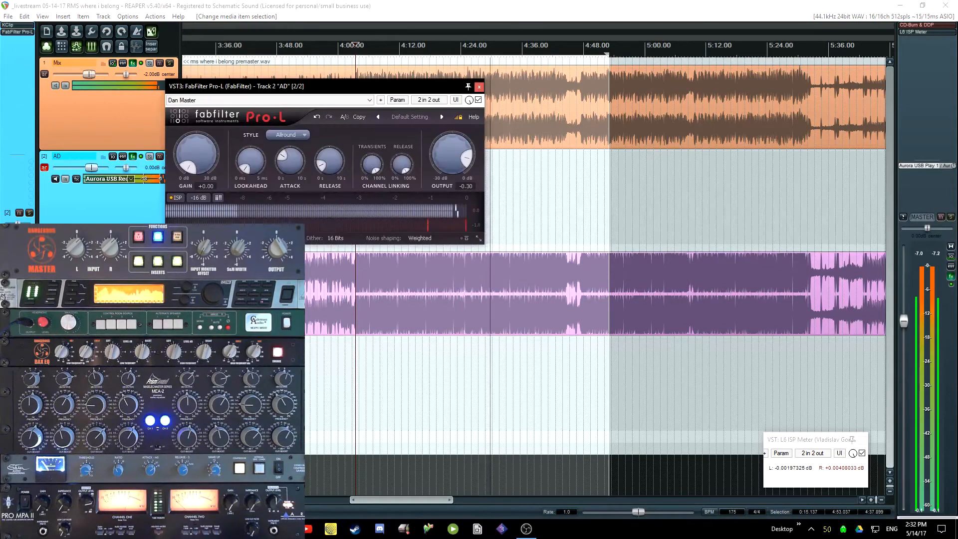
double_click(205, 145)
text(.5)
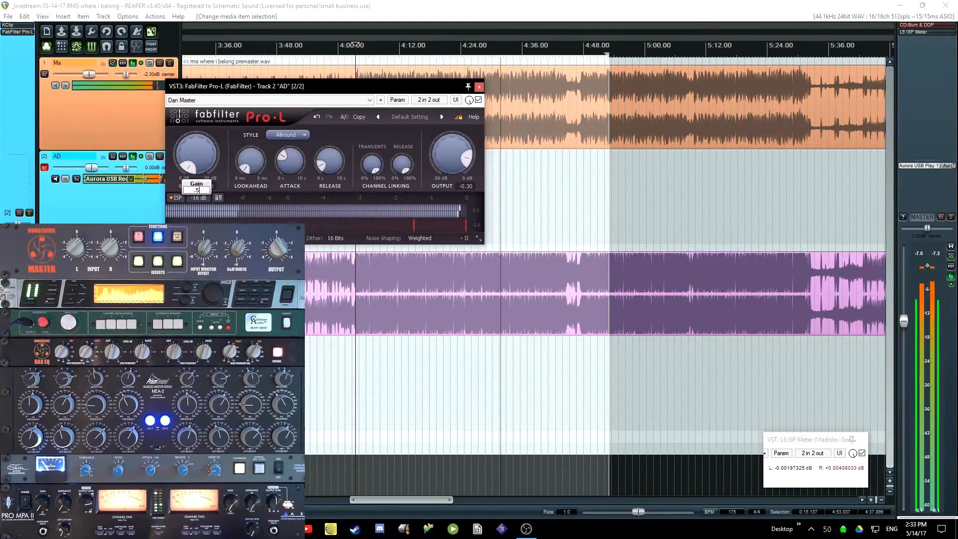
key(Return)
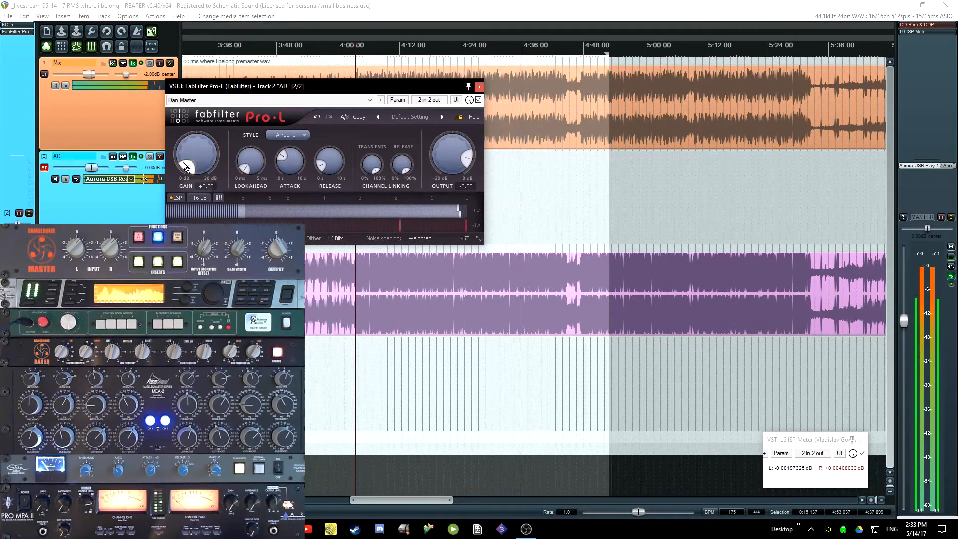
mouse_move(186, 164)
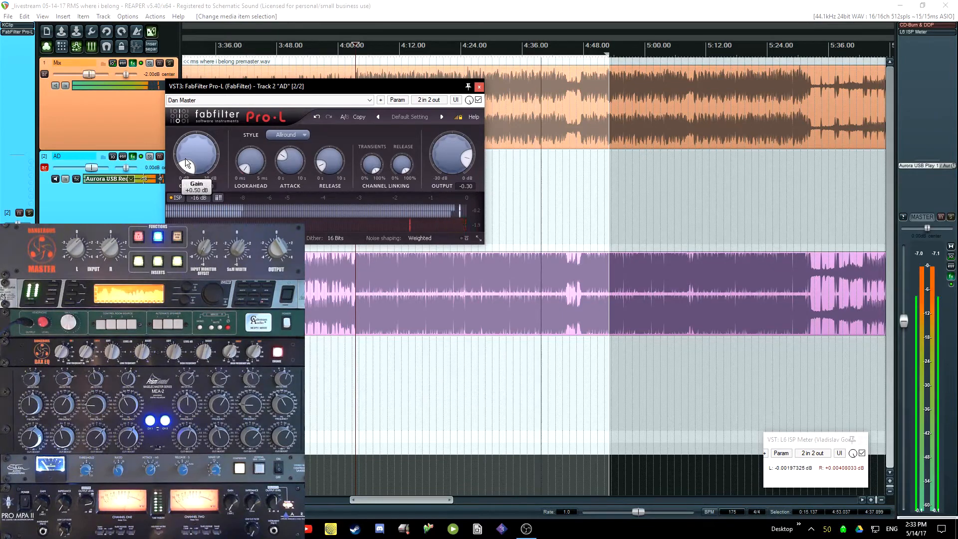
drag(186, 163, 210, 211)
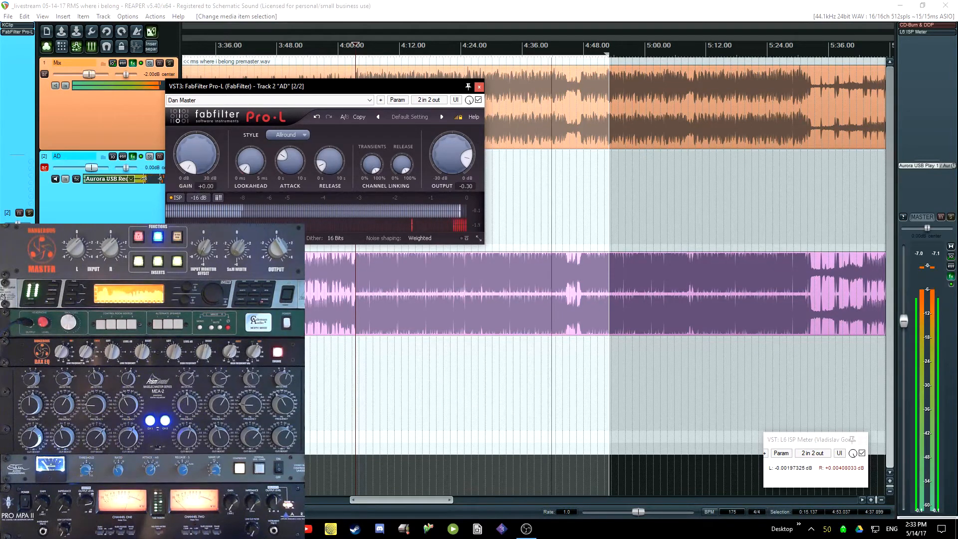
Step: Reset the L6 ISP Meter peaks and set the time selection to the whole premaster item on the Mix track
click(776, 465)
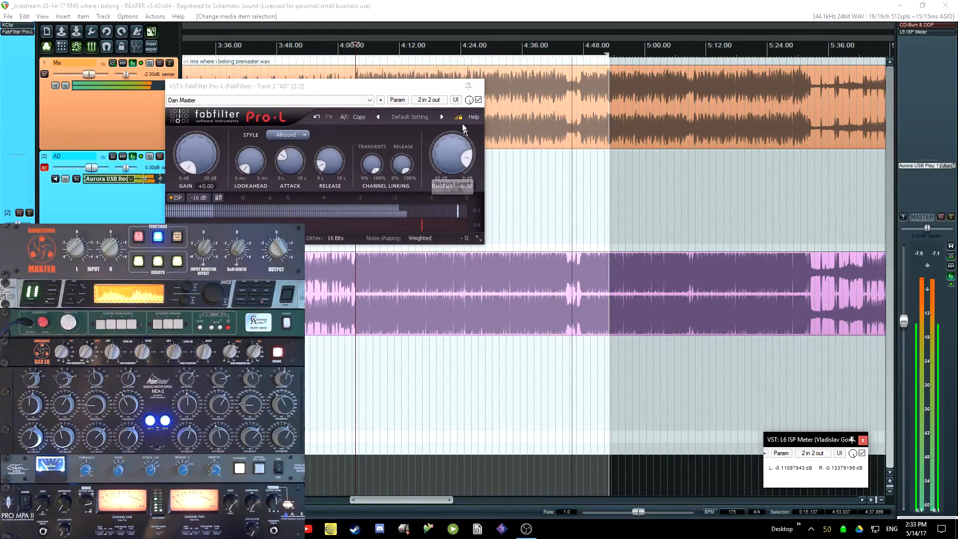
click(582, 113)
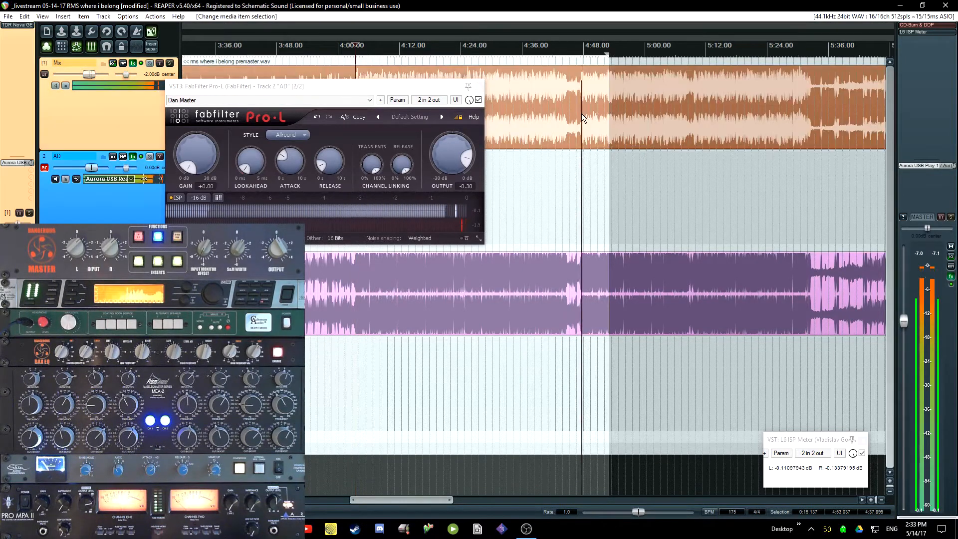
right_click(645, 44)
click(660, 75)
scroll(604, 249, down, 2)
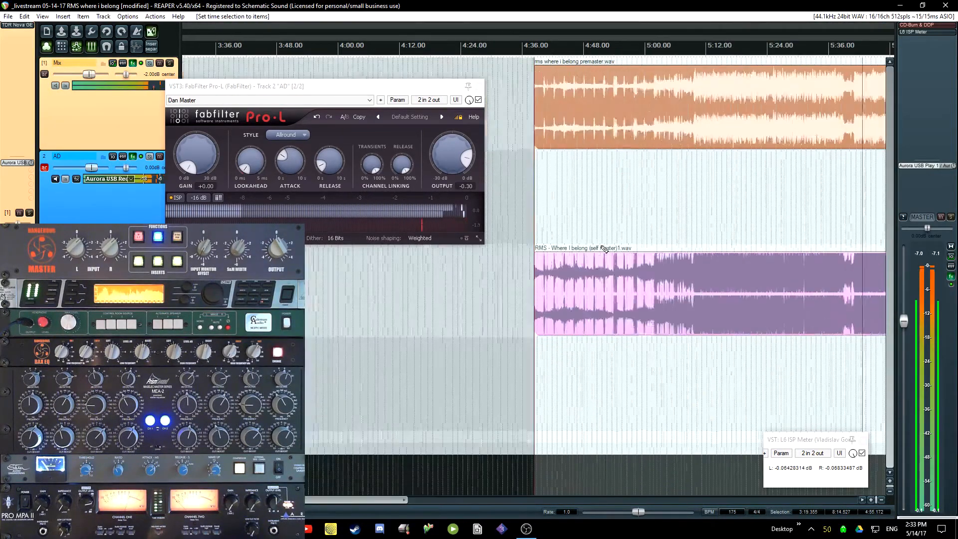
scroll(604, 249, down, 3)
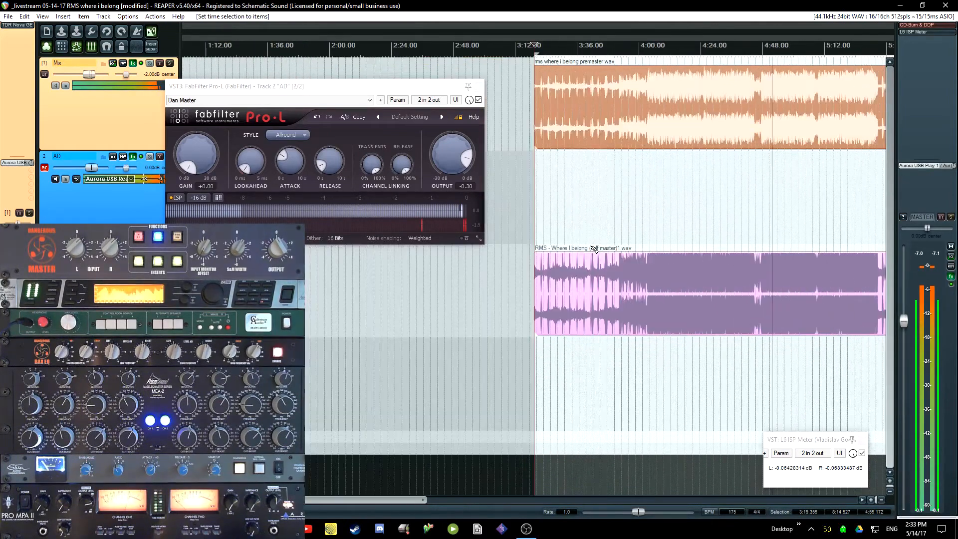
scroll(585, 246, right, 5)
Step: Close the AD track's FabFilter Pro-L window, stop playback and replay the drop from about 4:03
click(406, 86)
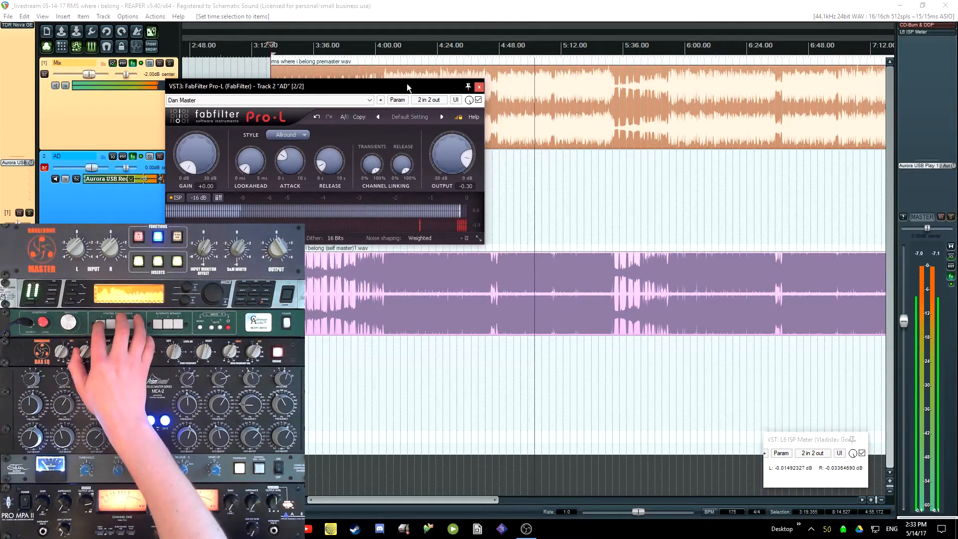
key(Escape)
key(space)
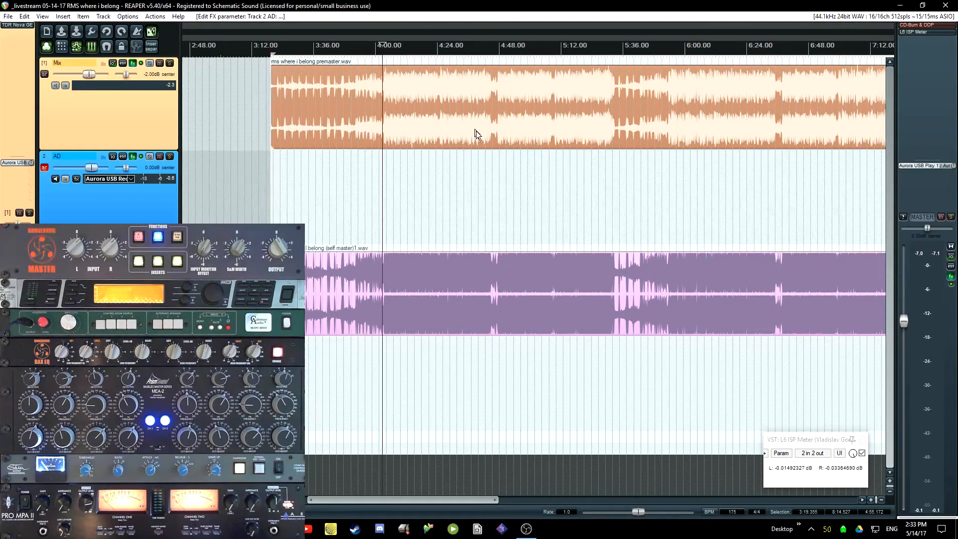
scroll(505, 168, up, 5)
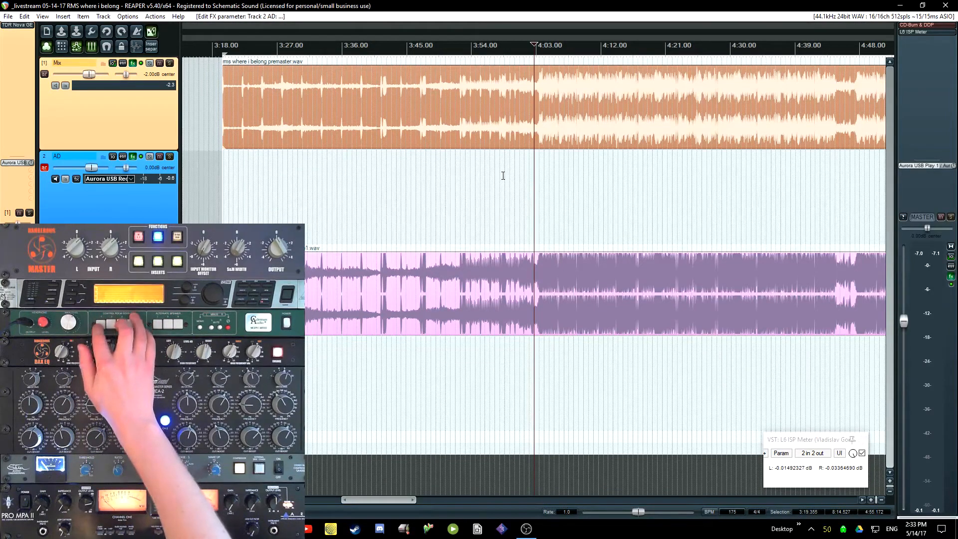
key(space)
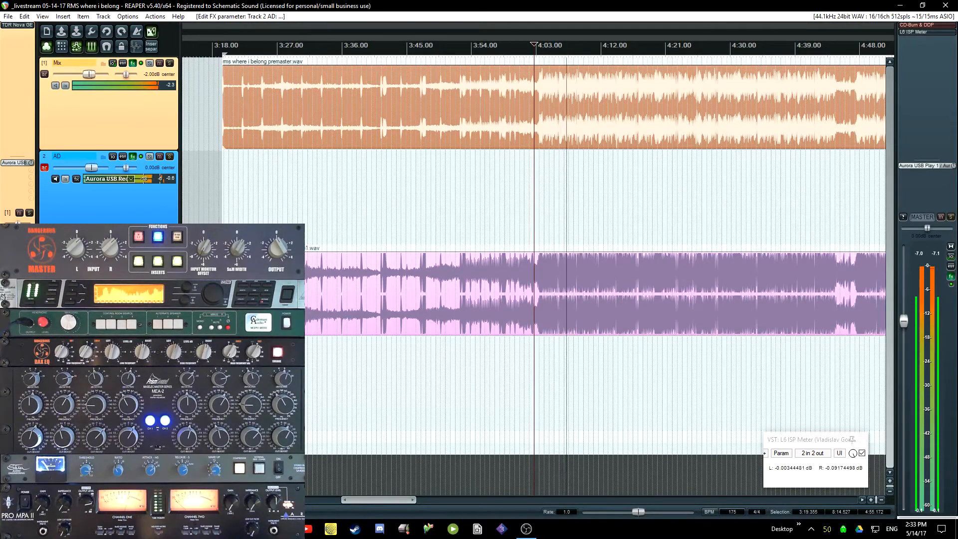
Step: Toggle the Mic track's mute off and back on in Muteomatic during playback, close the plugin and stop playback
click(100, 375)
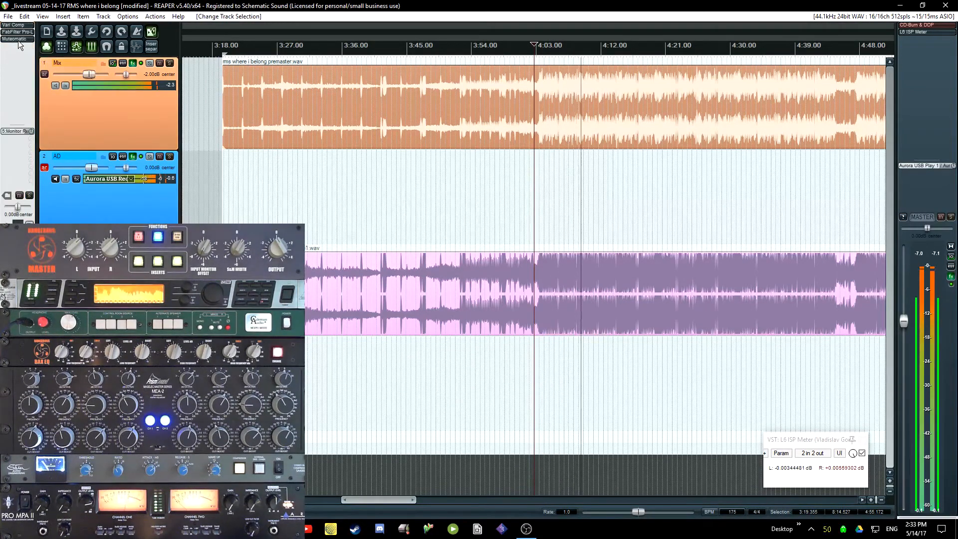
click(18, 39)
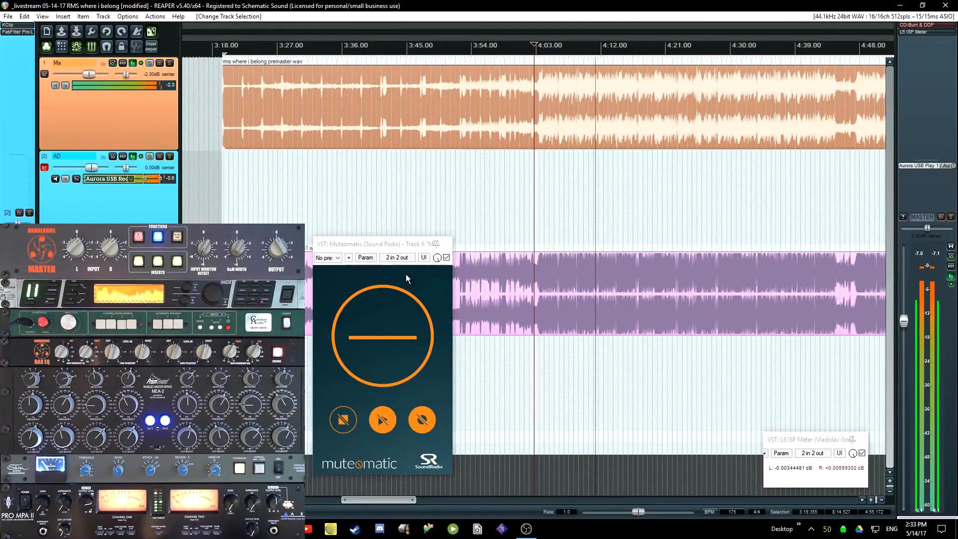
click(377, 352)
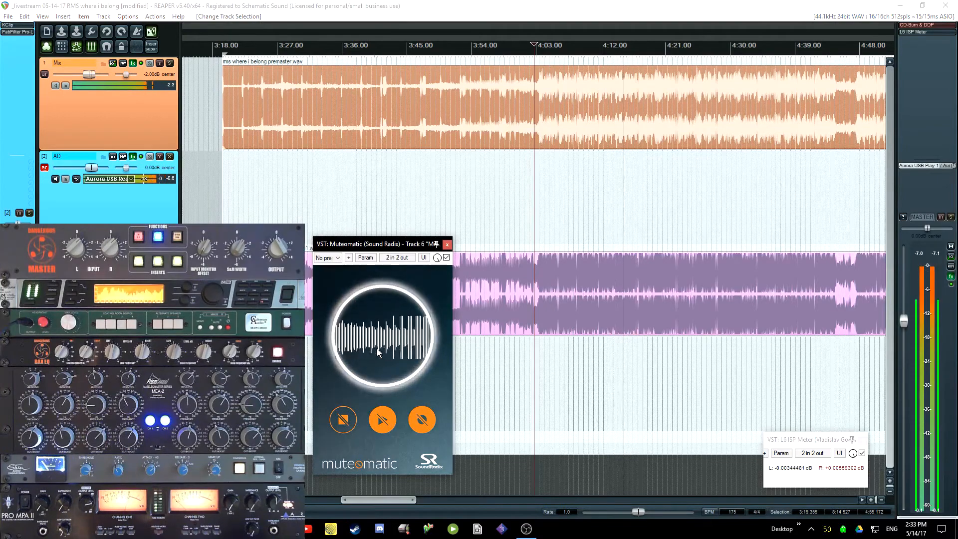
click(377, 352)
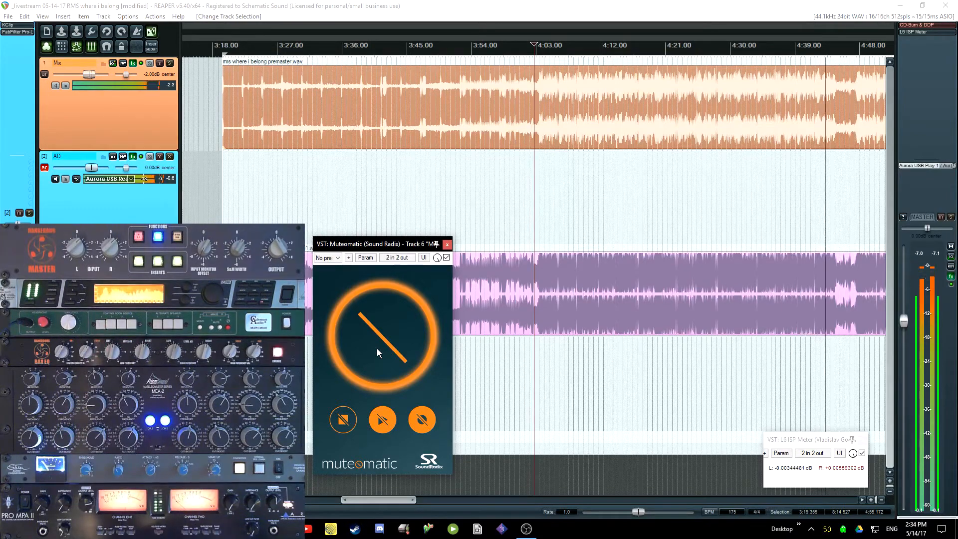
key(space)
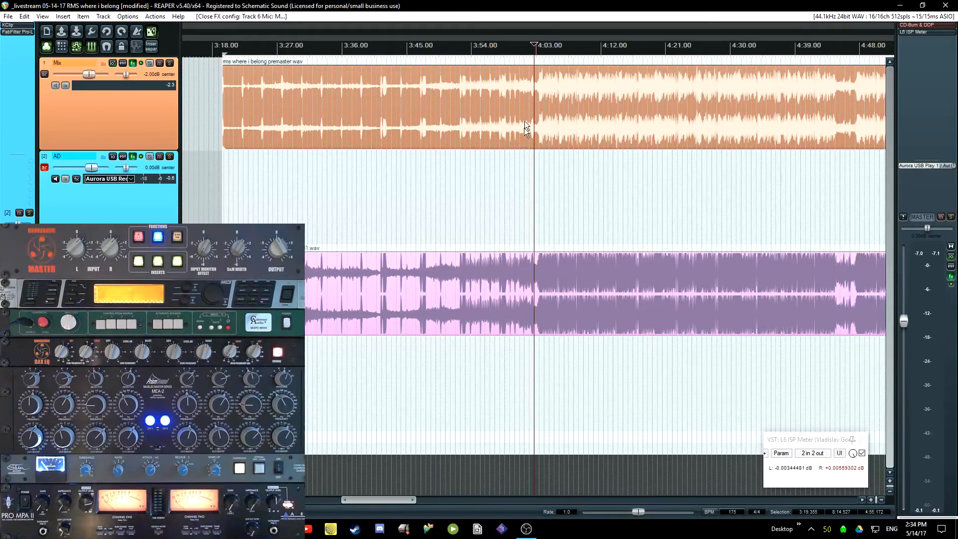
Step: Open the AD track's KClip, move its window clear of the hardware overlay and examine its Main Controls settings
scroll(521, 231, down, 1)
scroll(508, 229, right, 1)
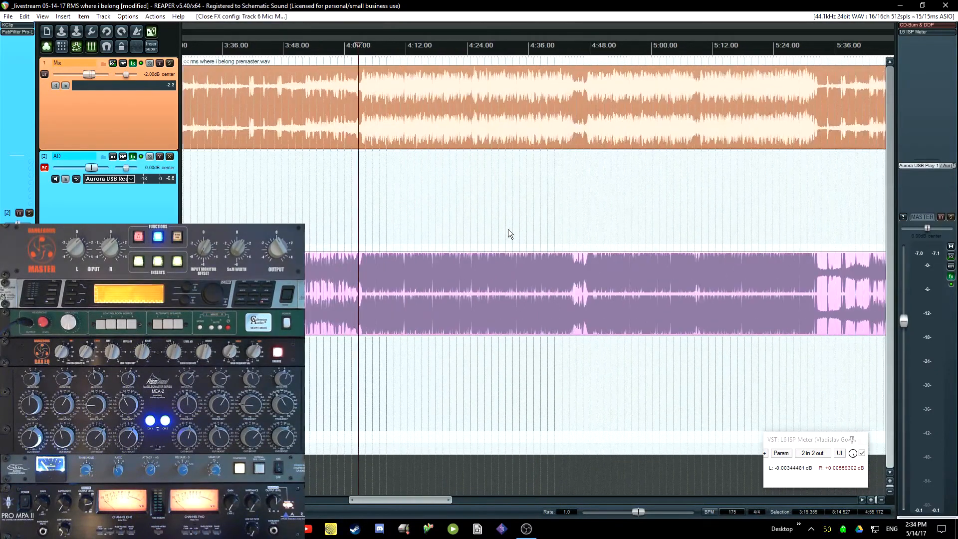
scroll(503, 243, down, 1)
scroll(505, 243, right, 3)
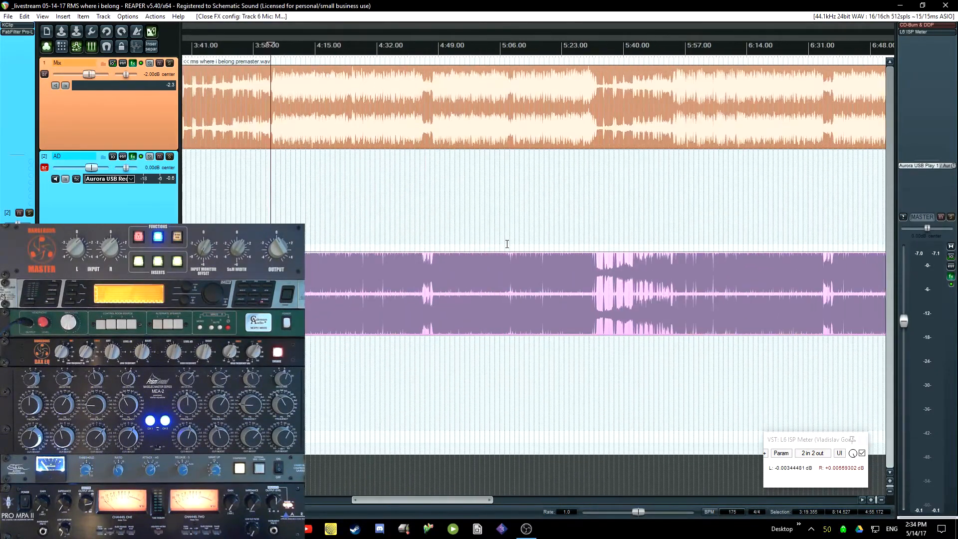
scroll(507, 242, down, 1)
scroll(494, 242, right, 3)
scroll(464, 257, left, 3)
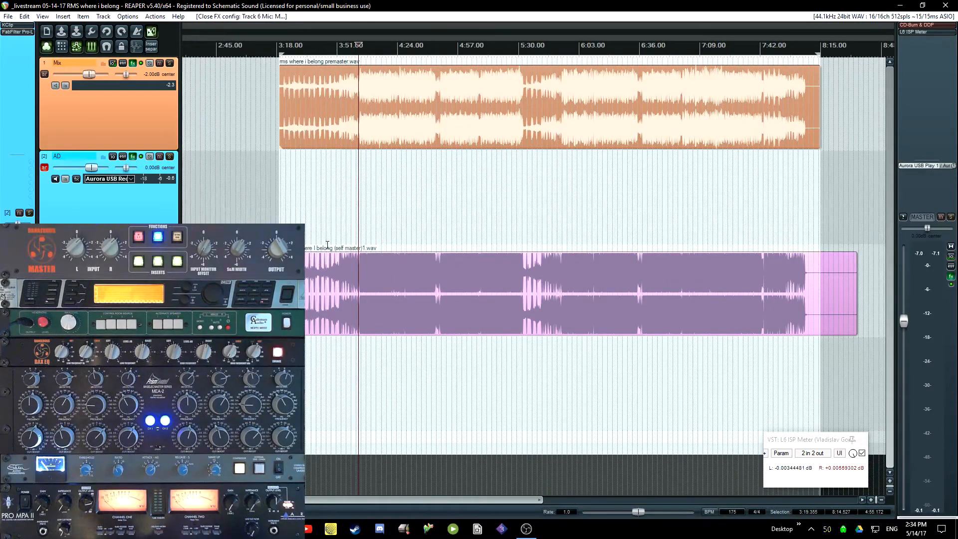
click(22, 25)
drag(292, 231, 401, 229)
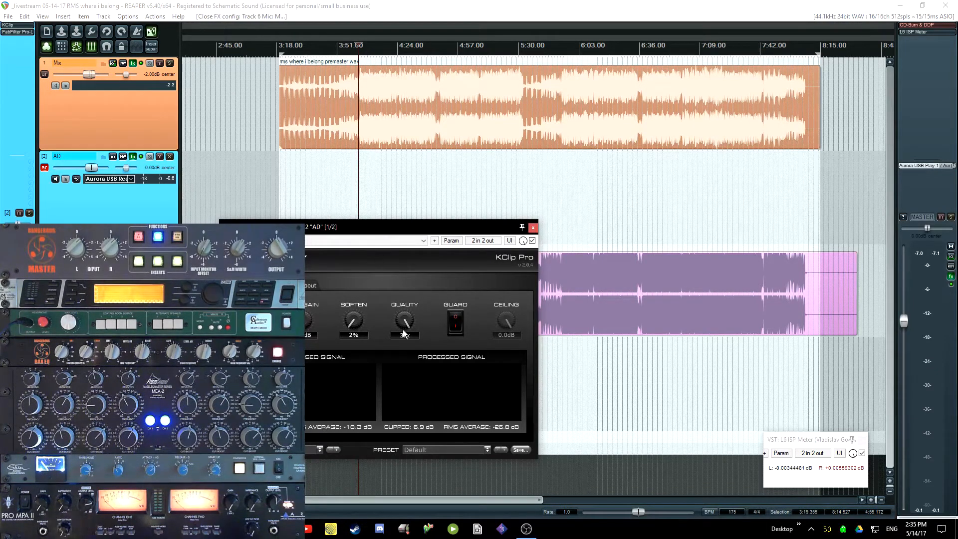
drag(422, 226, 424, 199)
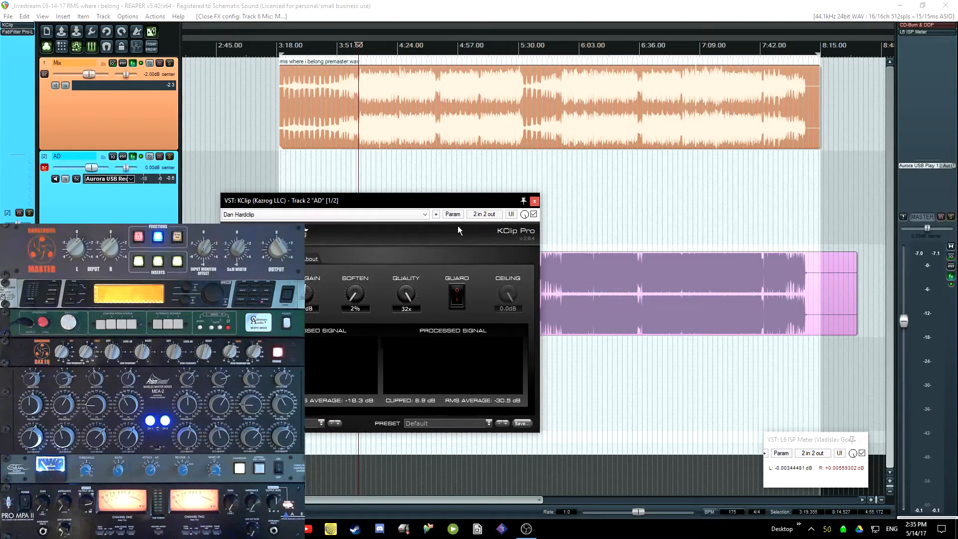
drag(406, 204, 540, 194)
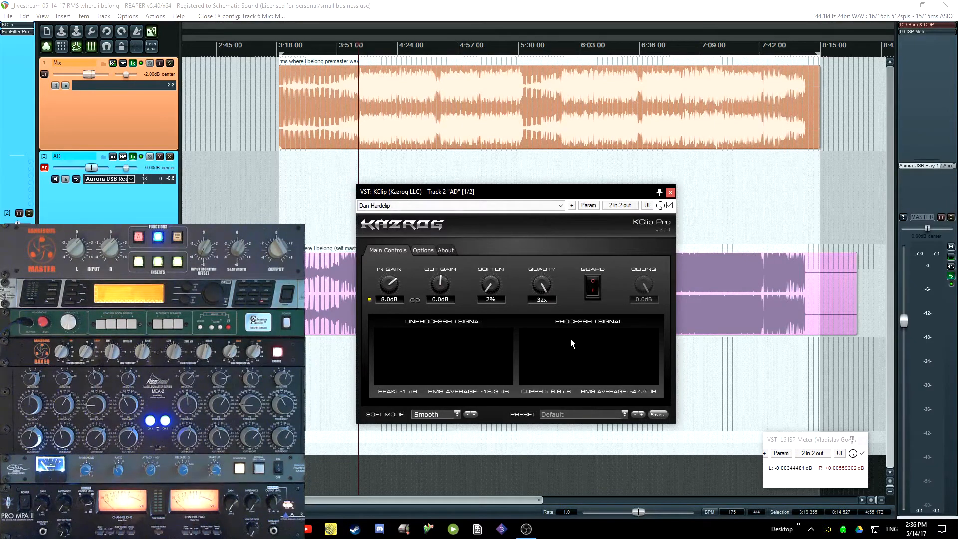
drag(499, 193, 370, 189)
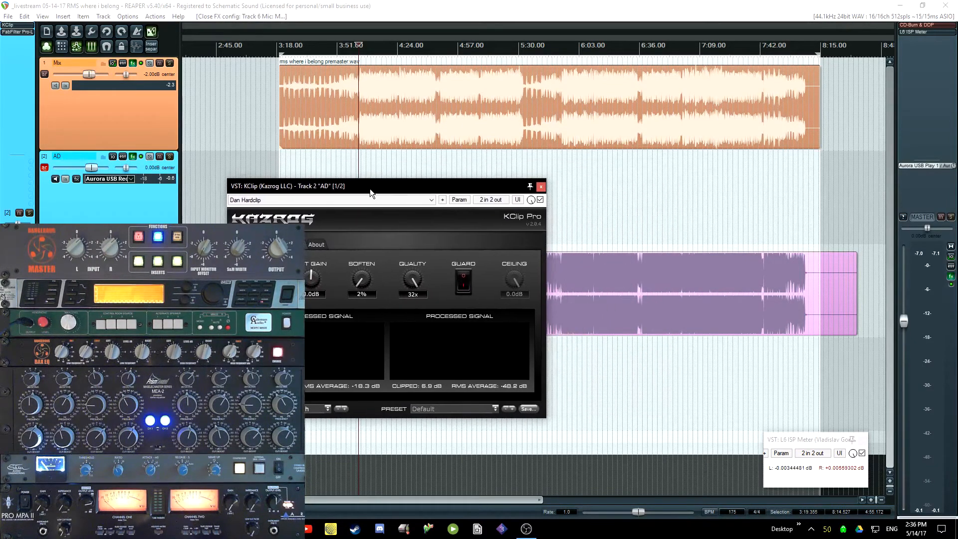
Step: Review the AD track's FabFilter Pro-L settings, reset the L6 ISP Meter peaks and close the limiter window
click(20, 31)
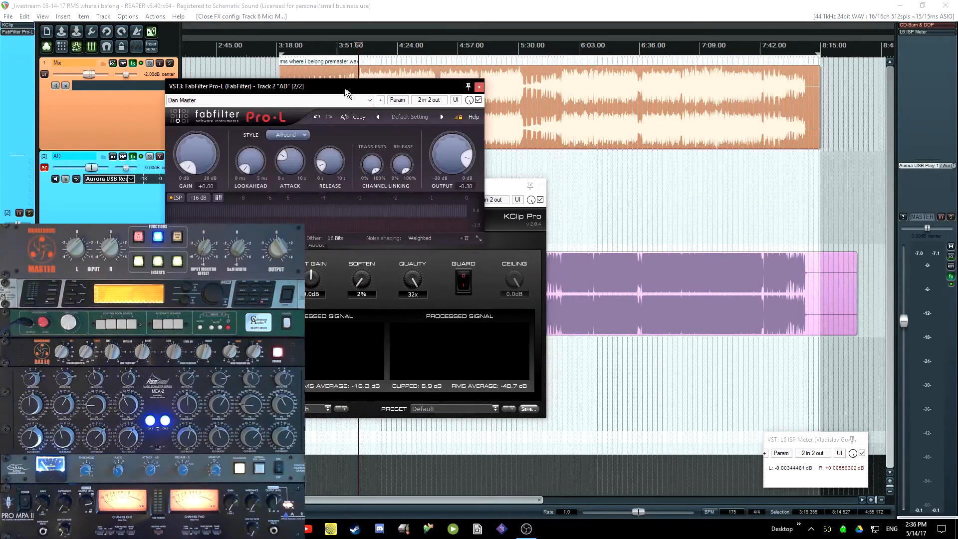
drag(313, 86, 429, 151)
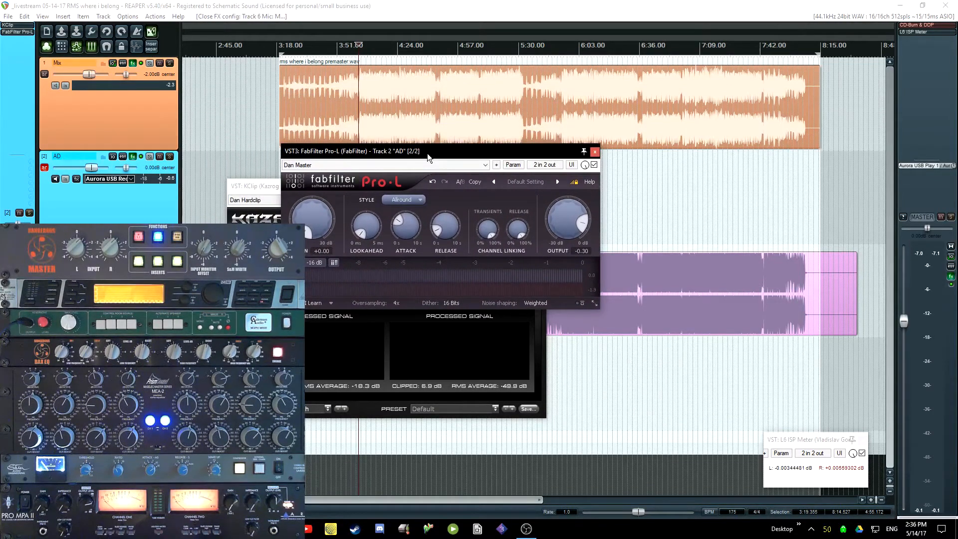
click(836, 470)
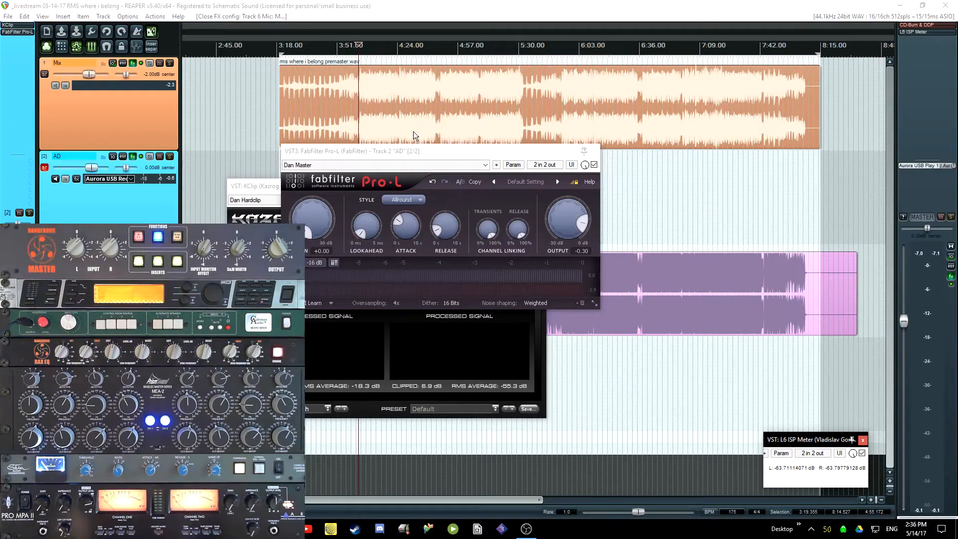
click(410, 150)
key(Escape)
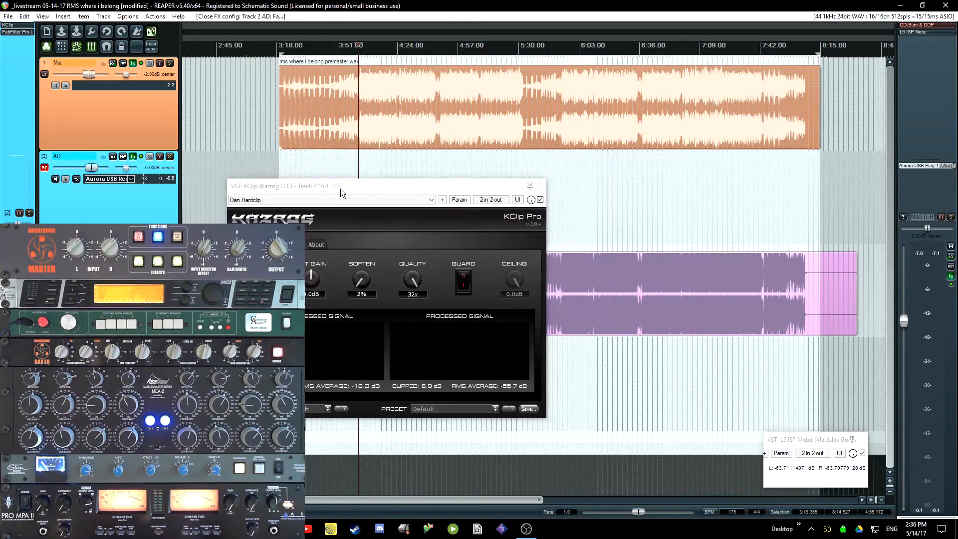
Step: Close the AD track's KClip window, start playback and save the project
click(340, 187)
key(Escape)
key(space)
key(ctrl+s)
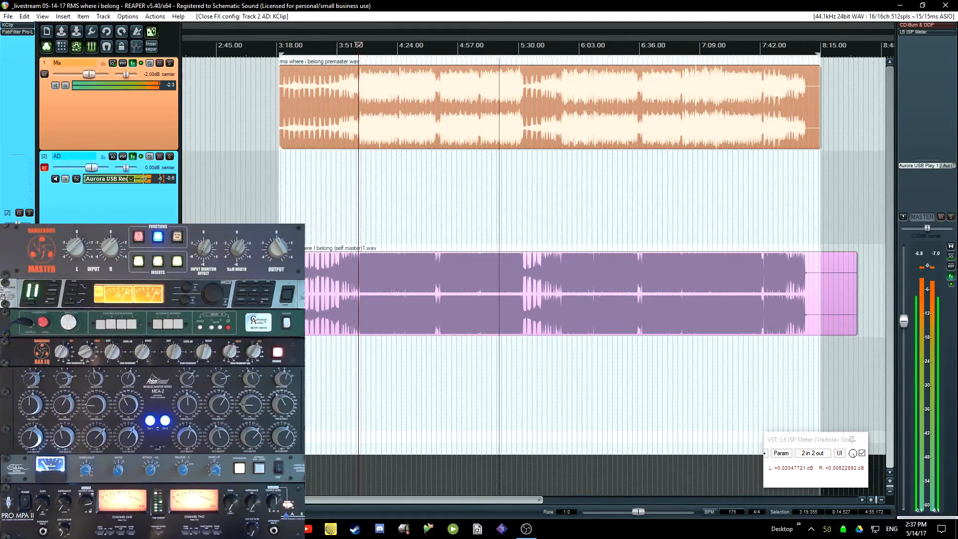
Step: Compare KClip's soft modes on the AD track during playback, restarting from about 4:13, and return to Smooth
click(4, 26)
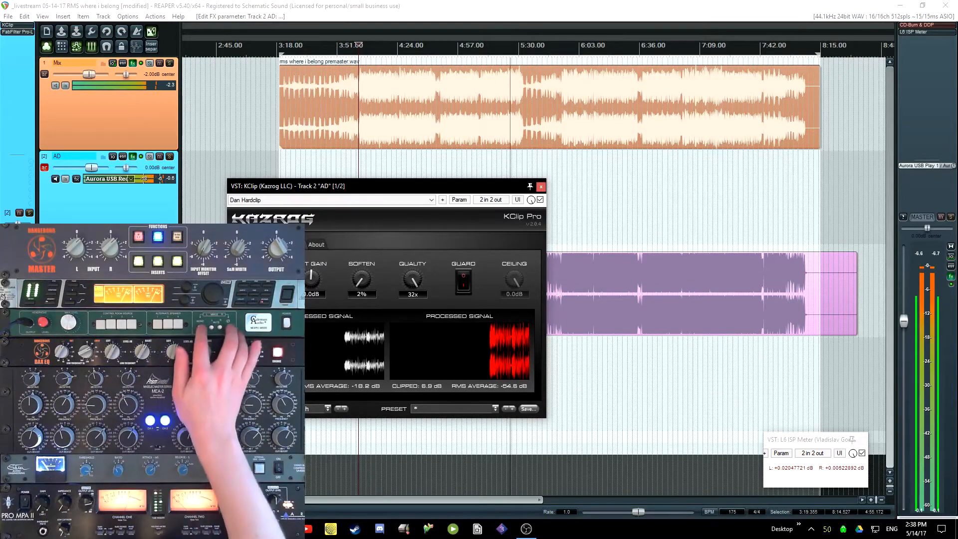
click(315, 408)
click(308, 426)
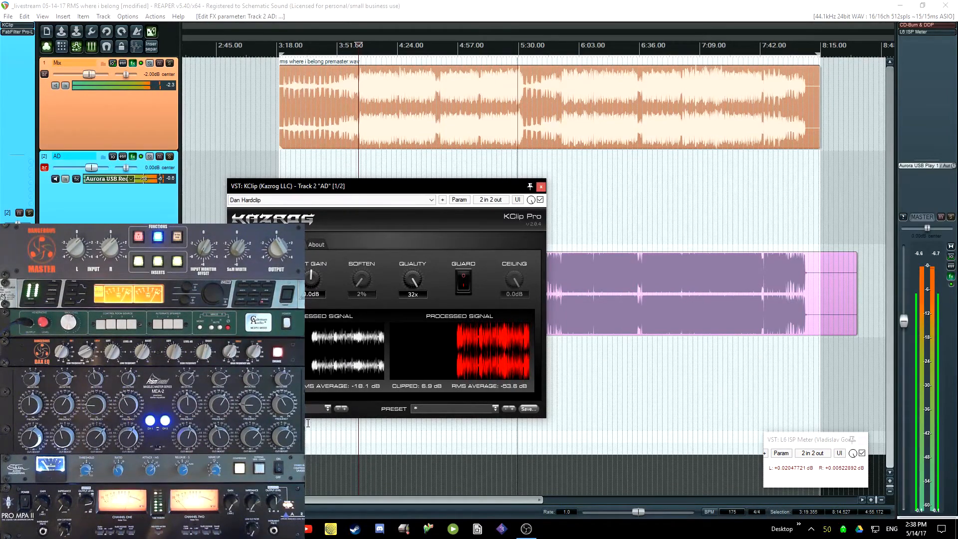
click(380, 159)
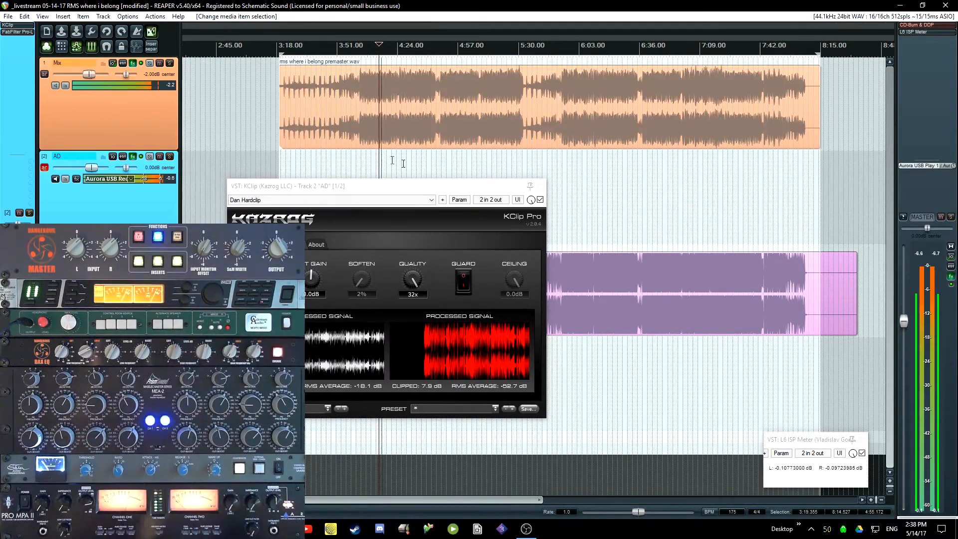
click(311, 417)
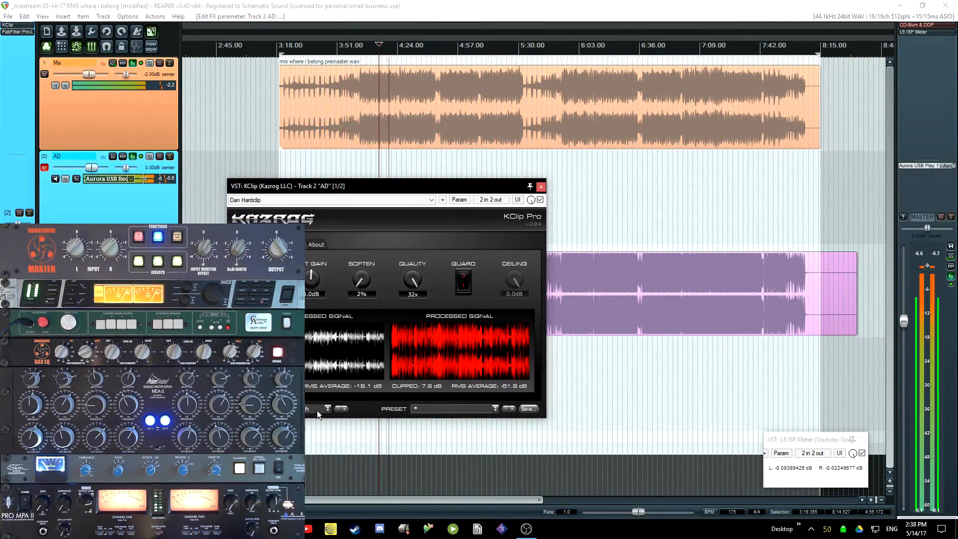
click(316, 410)
click(310, 426)
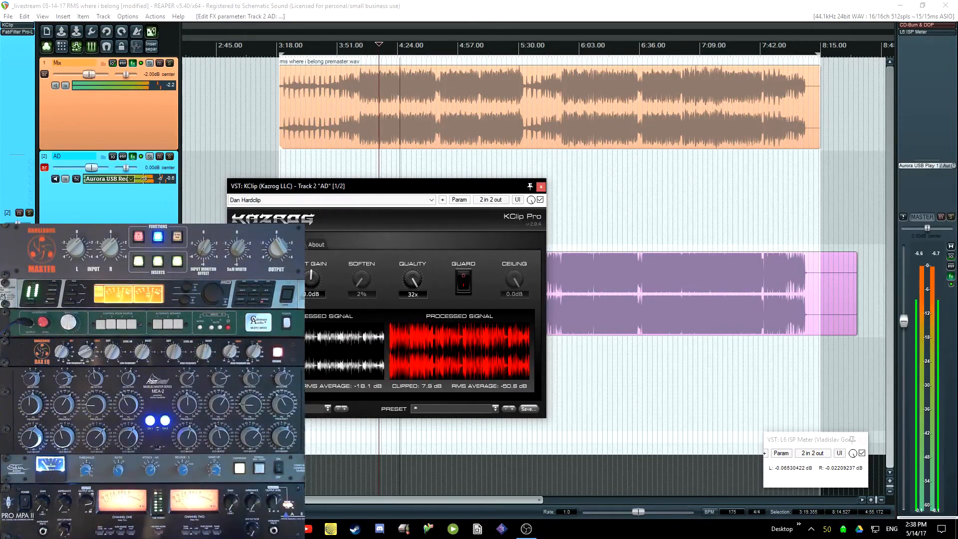
click(312, 411)
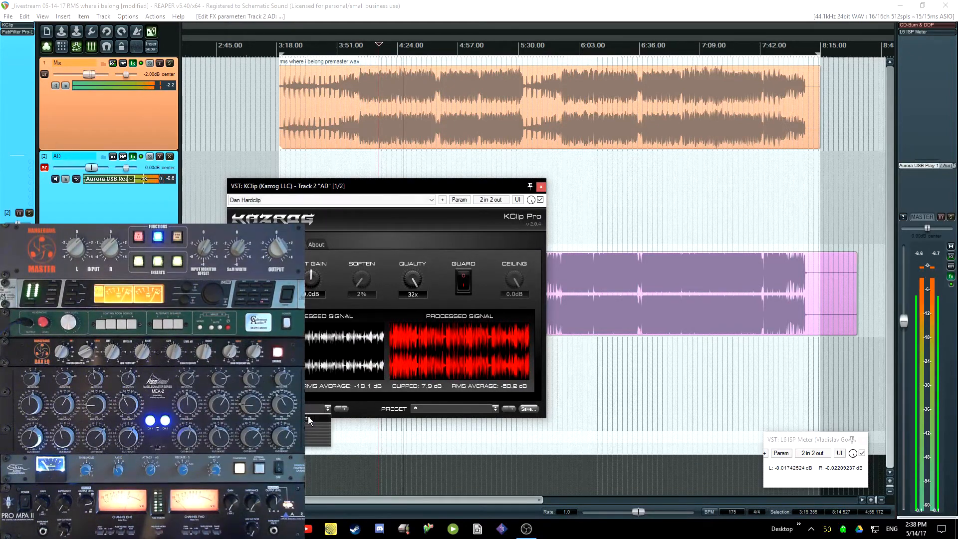
click(308, 417)
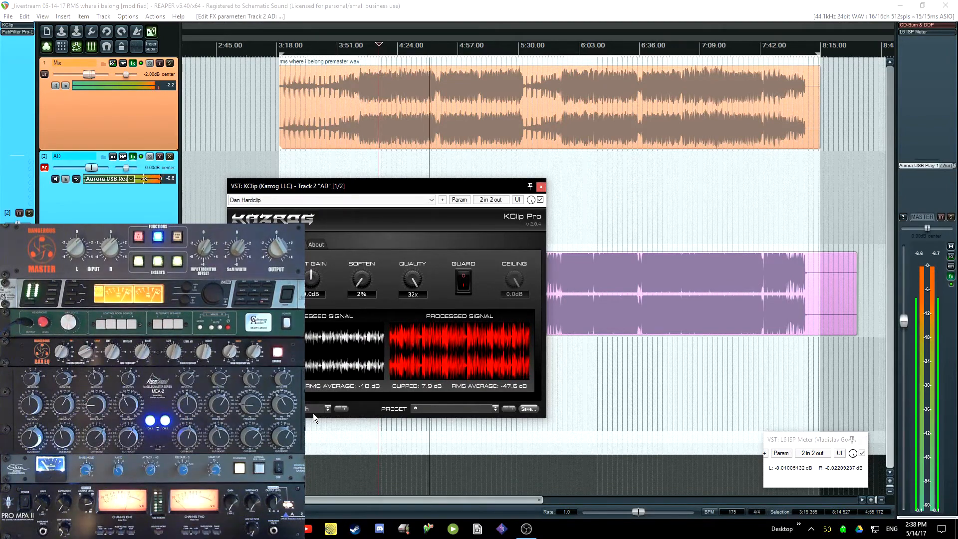
Step: Close KClip, save the project and stop playback
key(Escape)
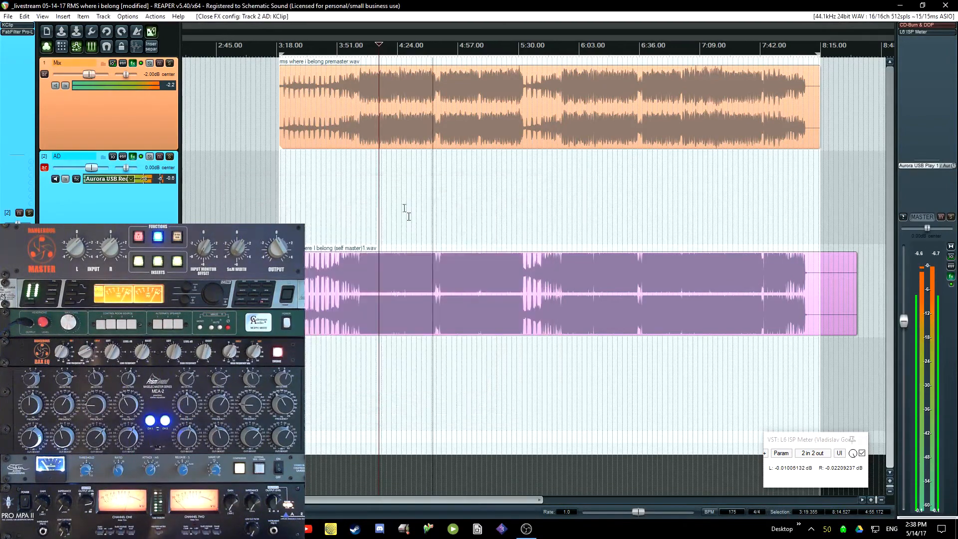
key(ctrl+s)
key(space)
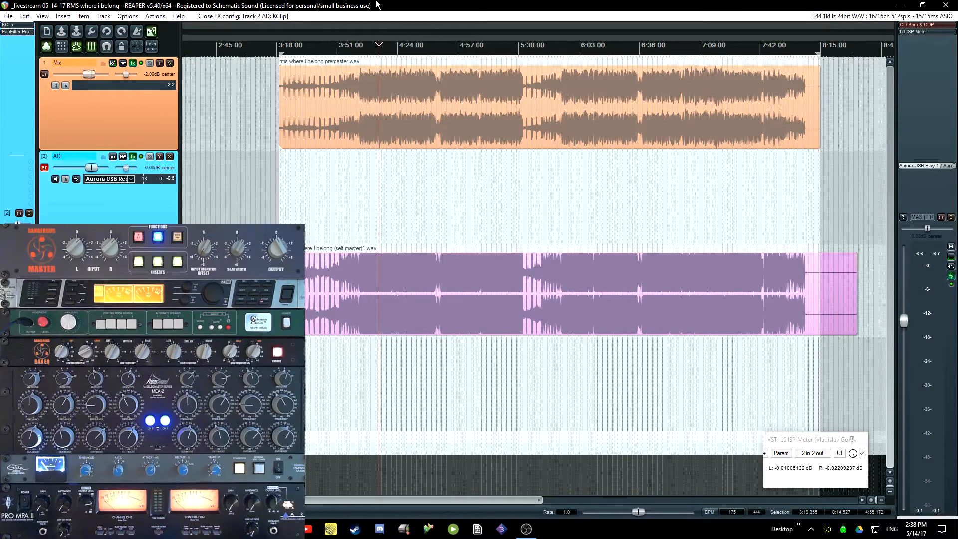
Step: Examine the band settings of TDR Nova GE on the Mix track and close the plugin
click(119, 125)
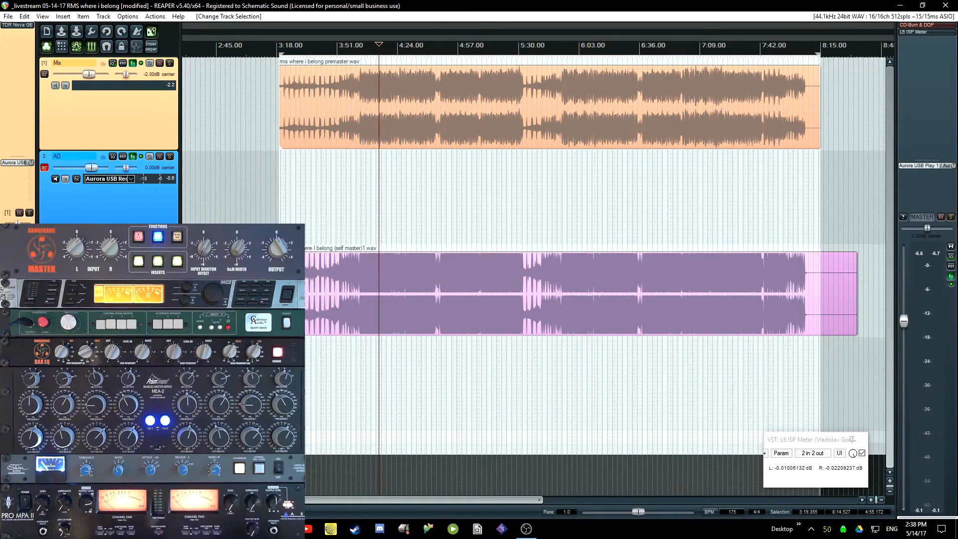
click(14, 24)
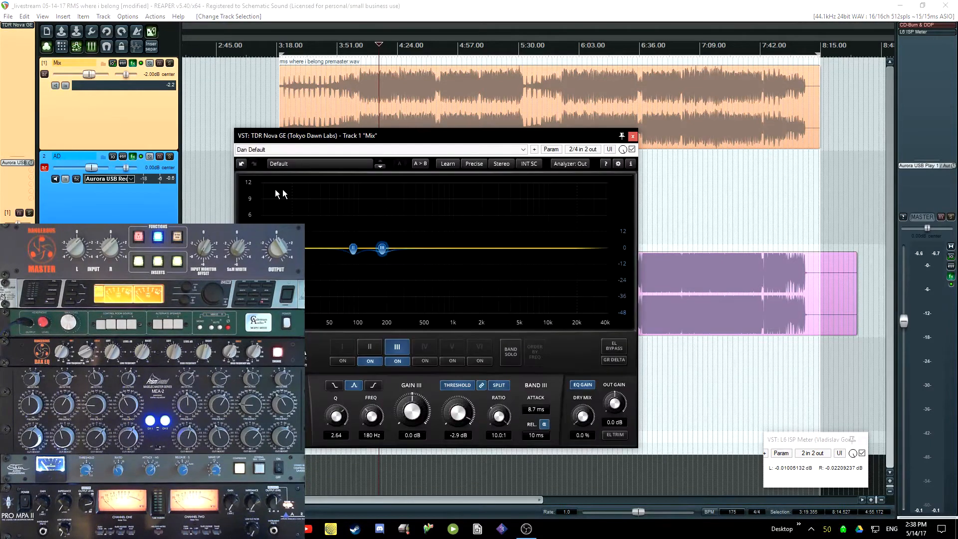
drag(367, 136, 321, 159)
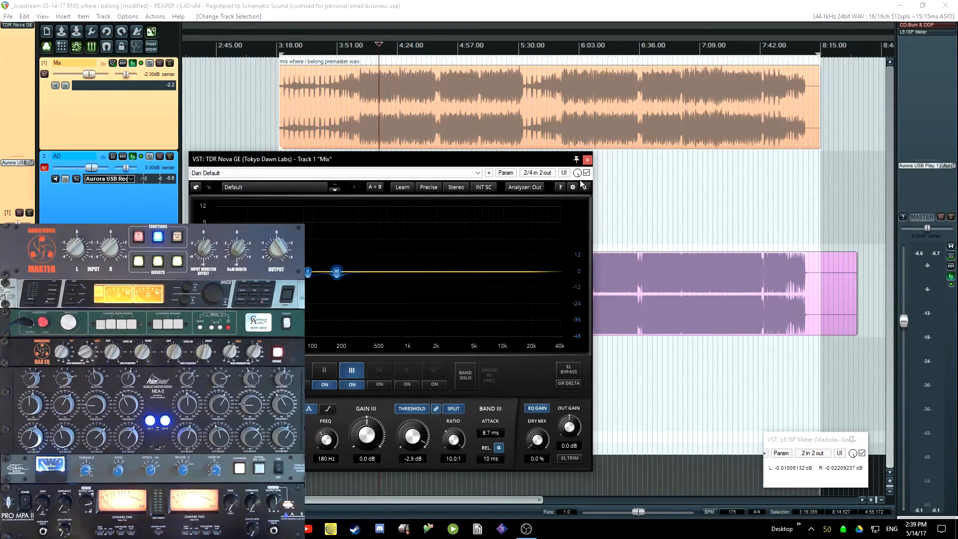
click(587, 160)
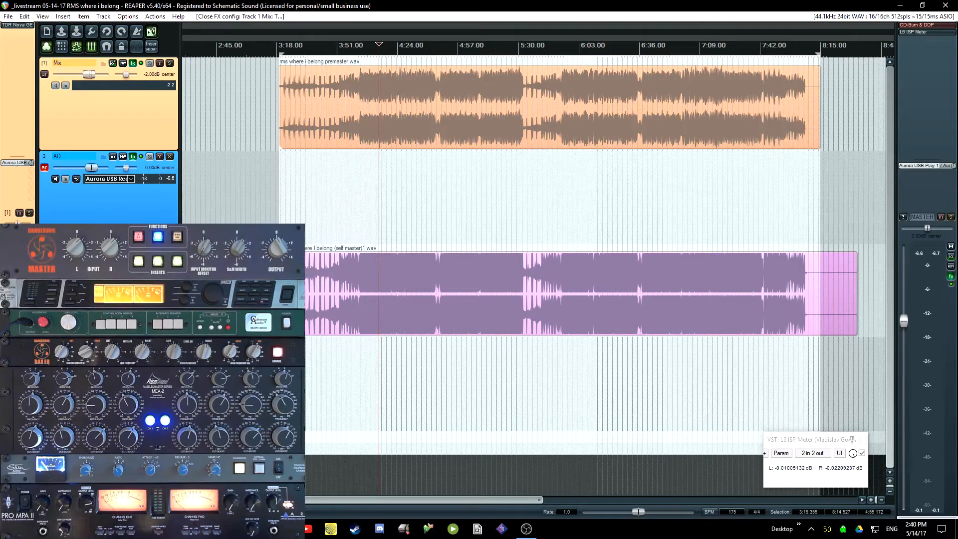
Step: Recheck KClip and FabFilter Pro-L on the AD track, close both windows and save the project
click(127, 221)
click(27, 28)
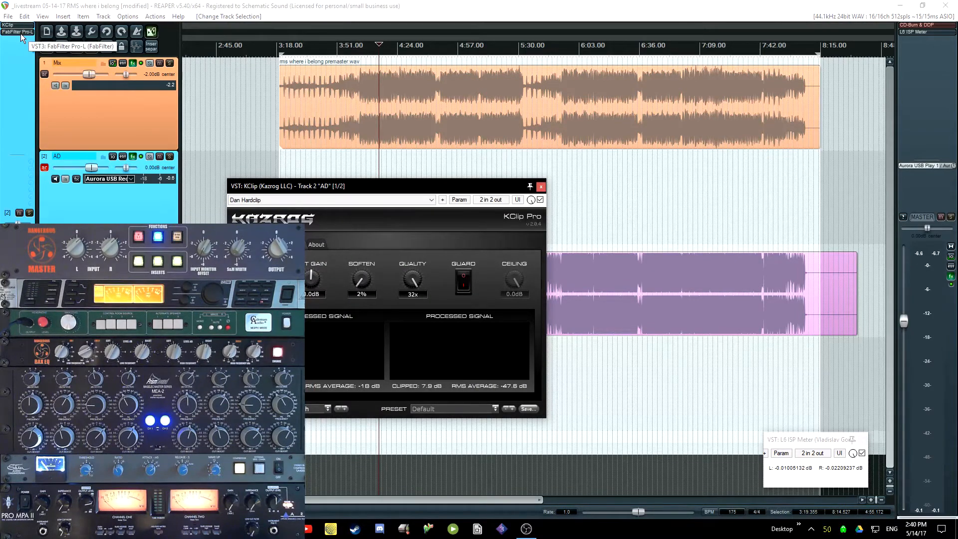
click(20, 31)
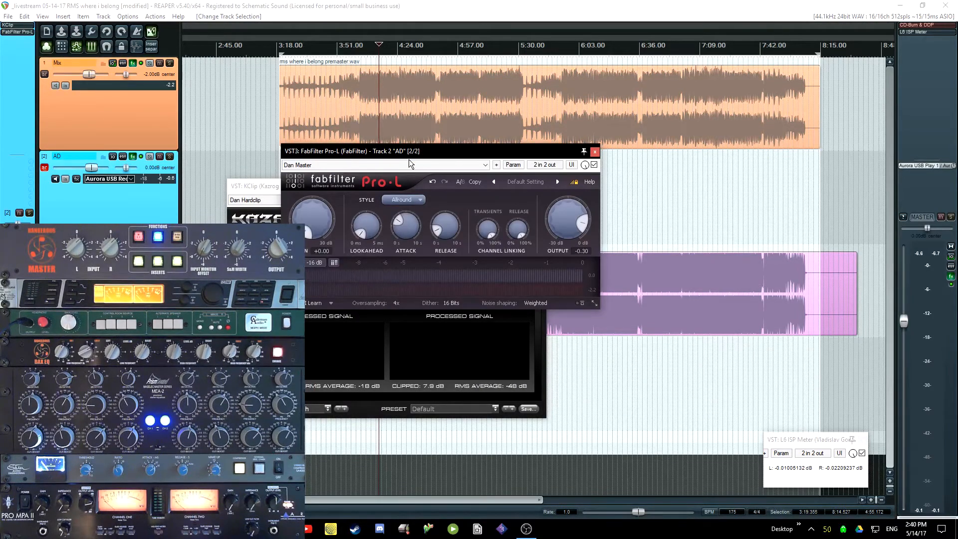
key(Escape)
click(310, 190)
key(Escape)
key(ctrl+s)
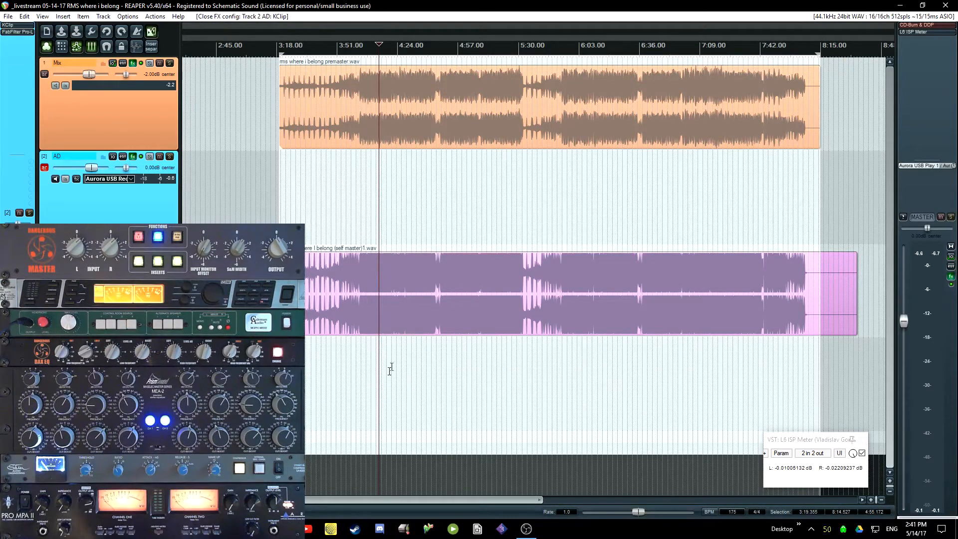
Step: Move the self master item out past the songs and place the DLR "Wonder What It Feels Like" reference item beneath the premaster
scroll(445, 353, down, 5)
scroll(445, 353, up, 2)
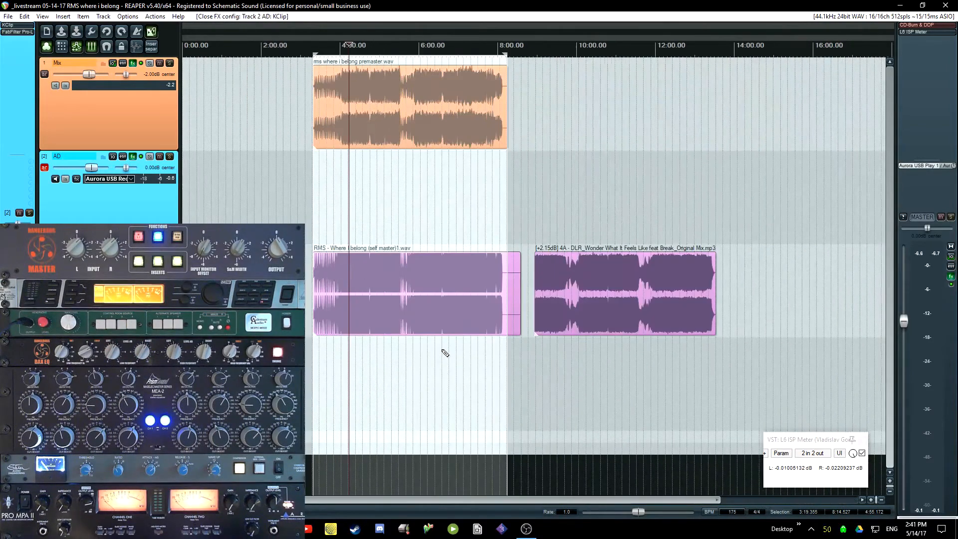
drag(362, 310, 819, 304)
drag(676, 302, 515, 307)
scroll(474, 336, up, 4)
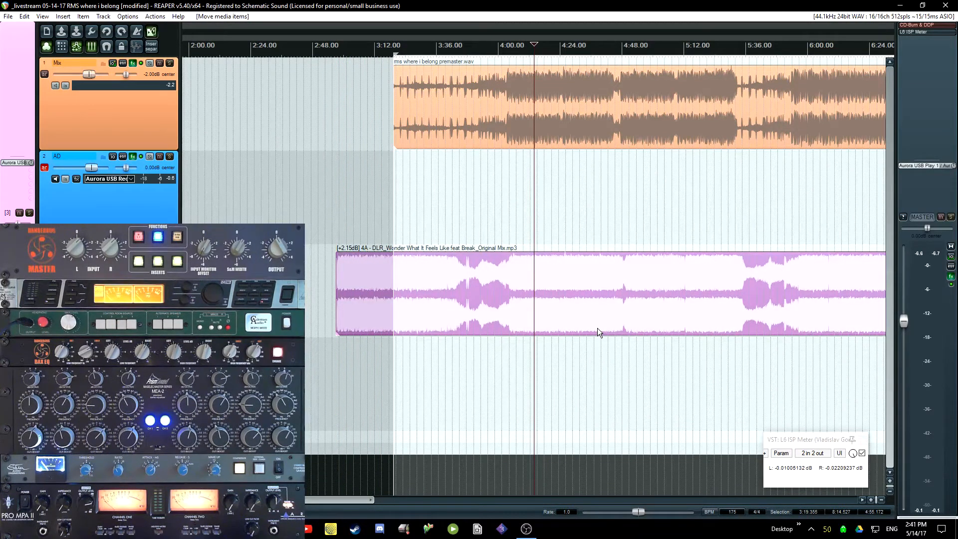
Step: Audition the drop from about 4:01, clearing the AD track's stray volume envelope, and move the edit cursor to about 4:14
click(502, 207)
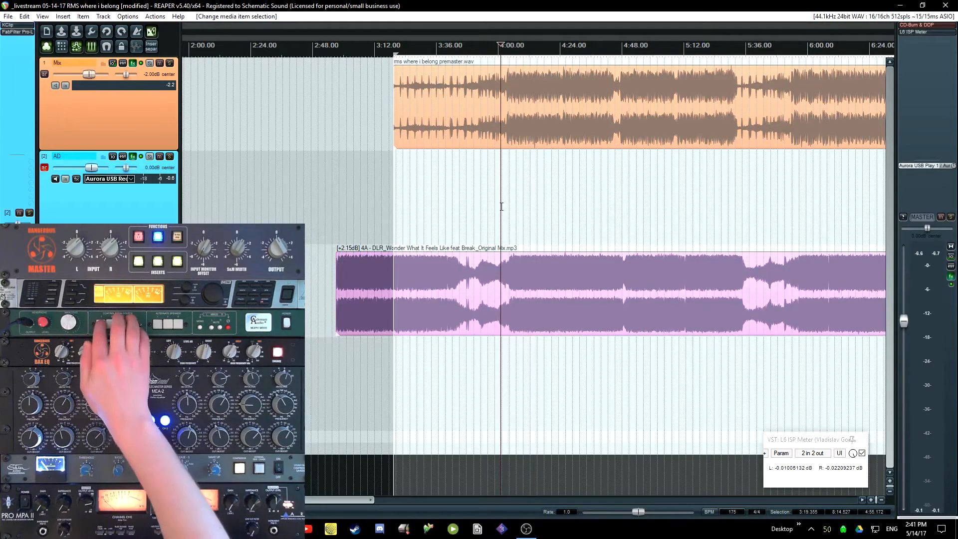
key(v)
key(space)
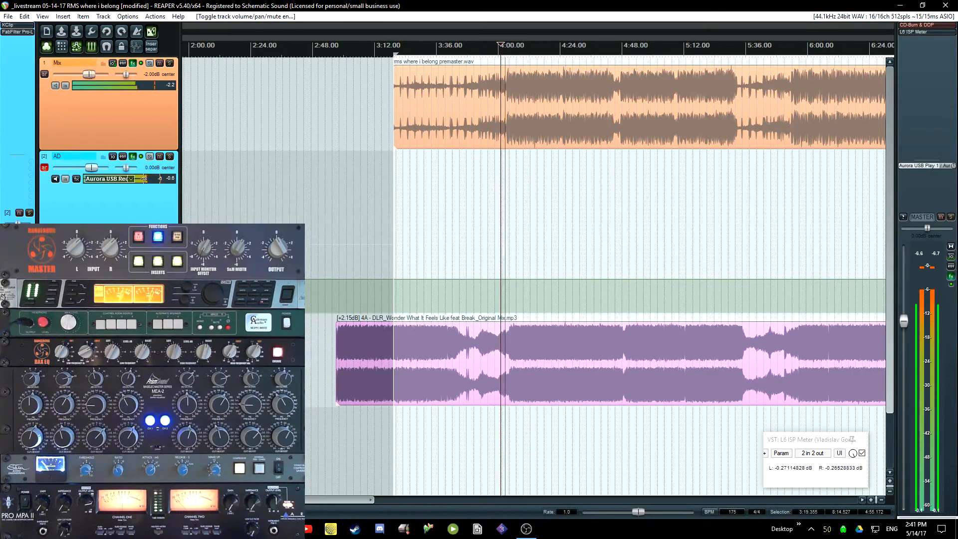
key(ctrl+z)
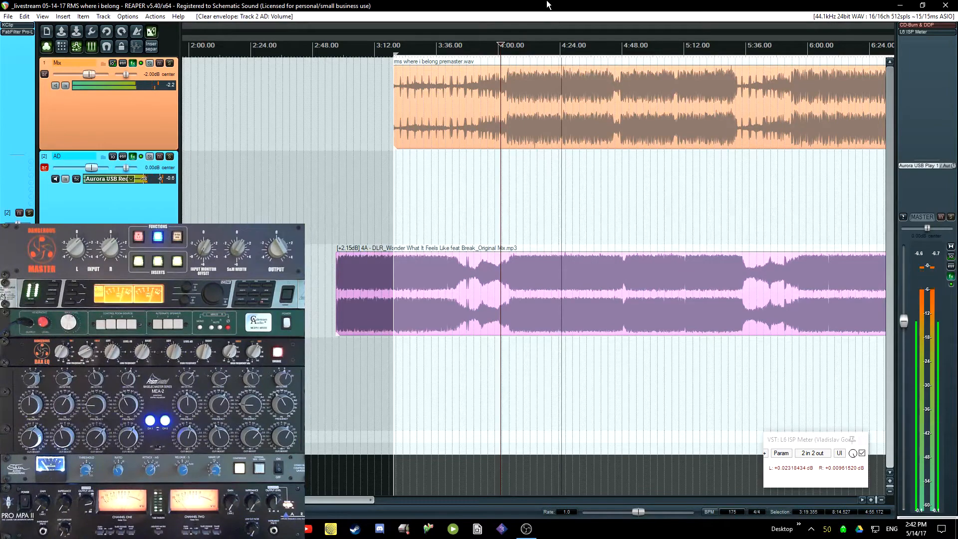
key(space)
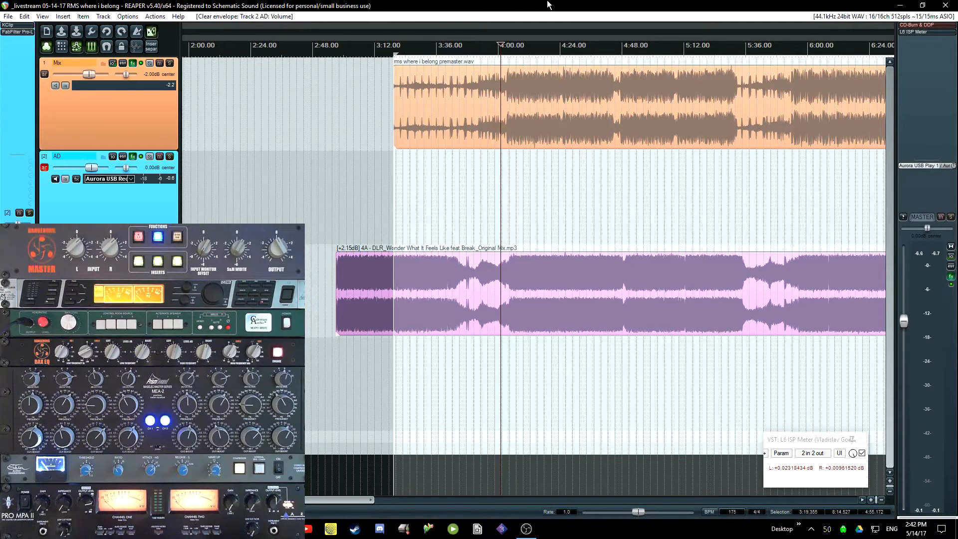
click(535, 203)
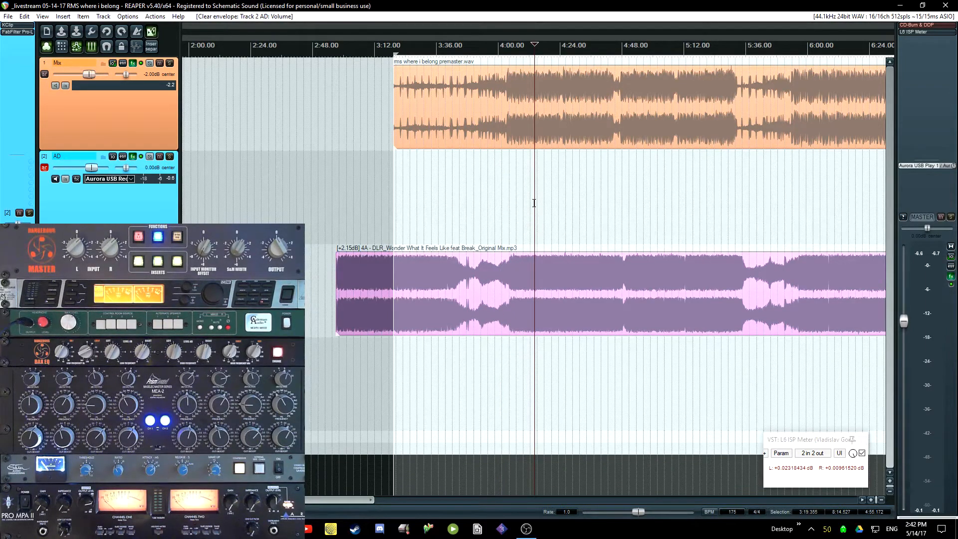
Step: Audition the drop from about 4:14 and restart the comparison from about 4:07
key(space)
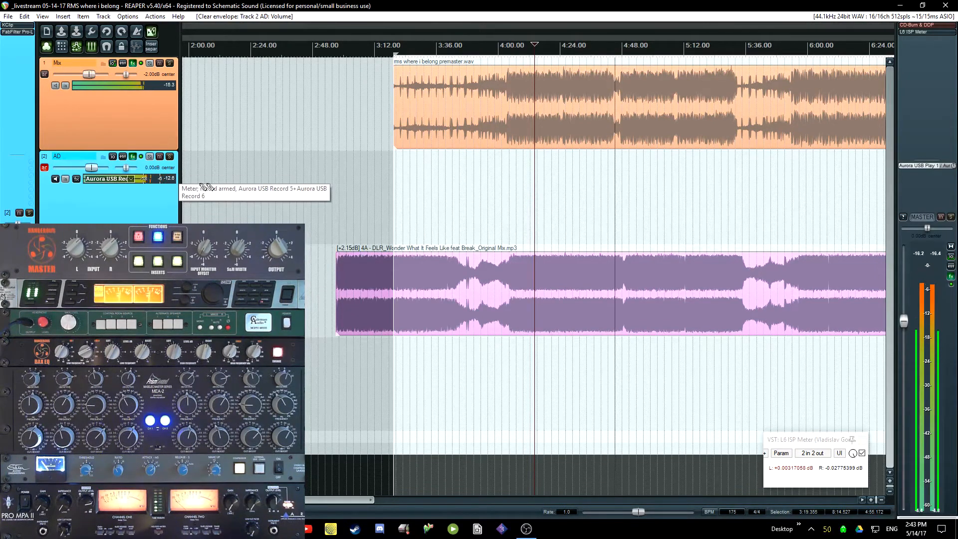
key(space)
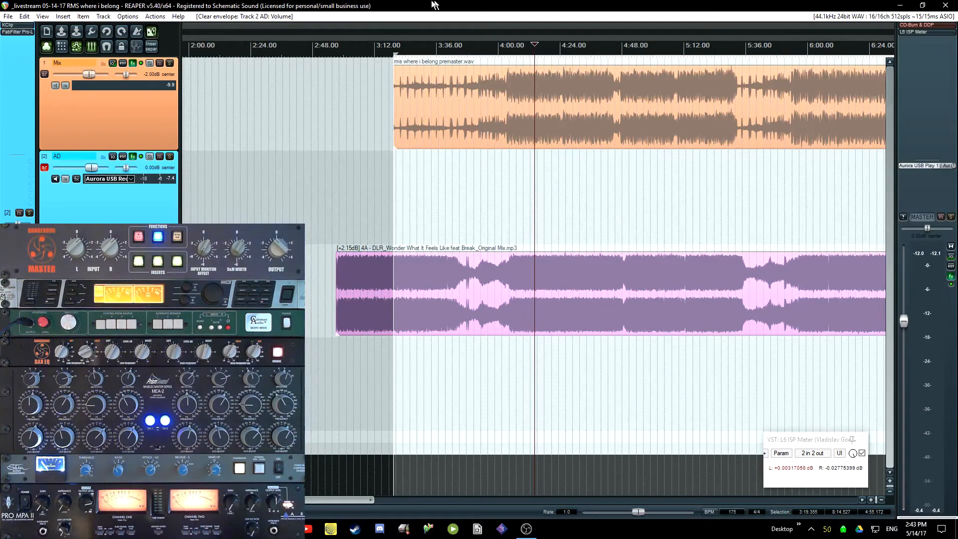
click(524, 216)
click(519, 195)
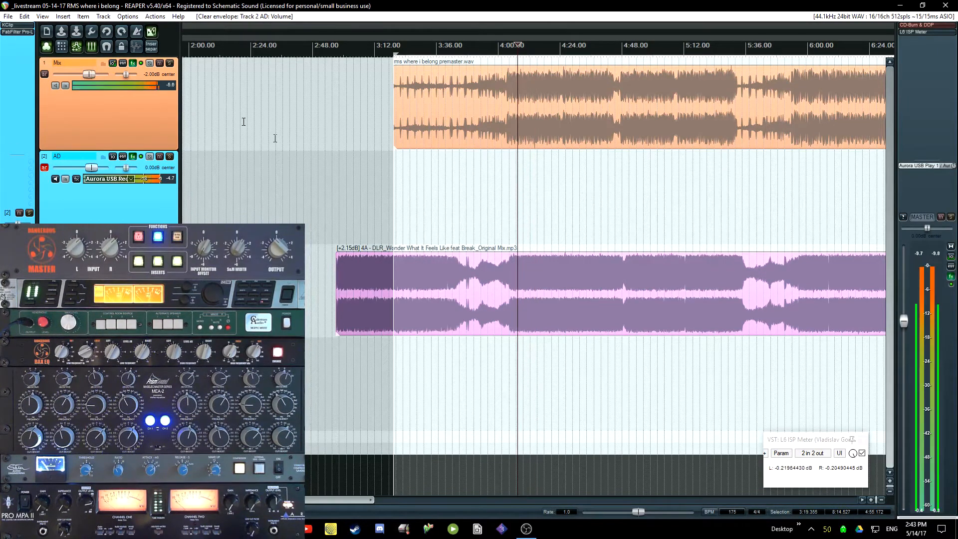
Step: Check KClip on the AD track, close its window and save the project
click(15, 26)
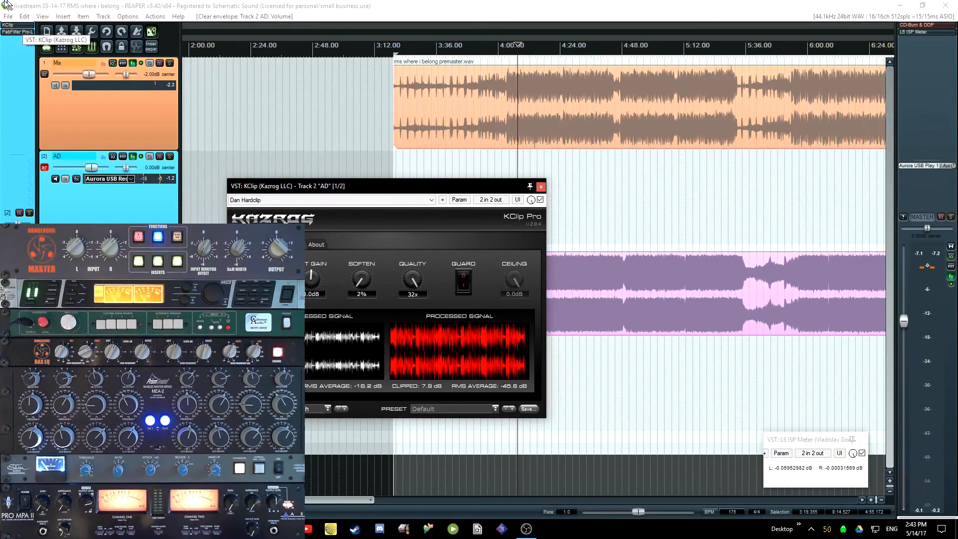
click(423, 5)
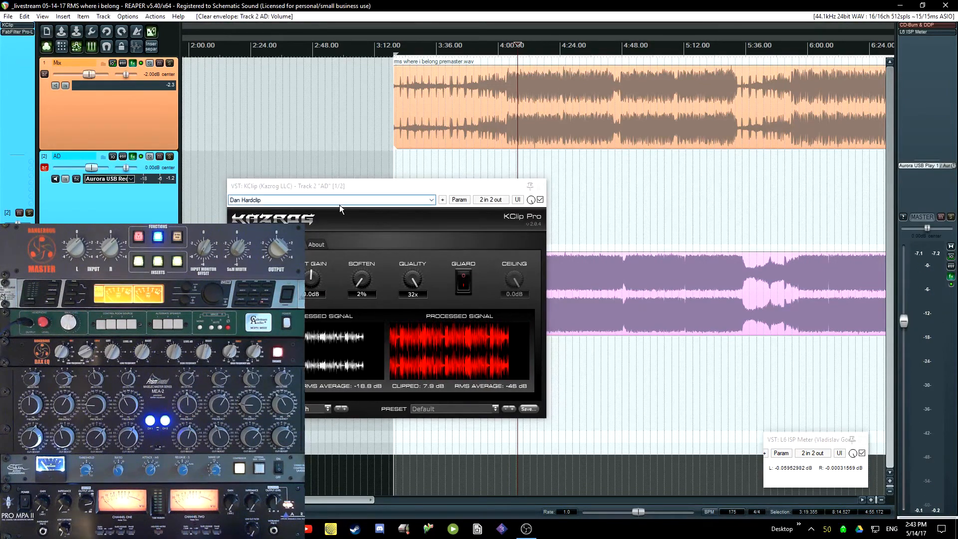
click(354, 188)
key(Escape)
key(ctrl+s)
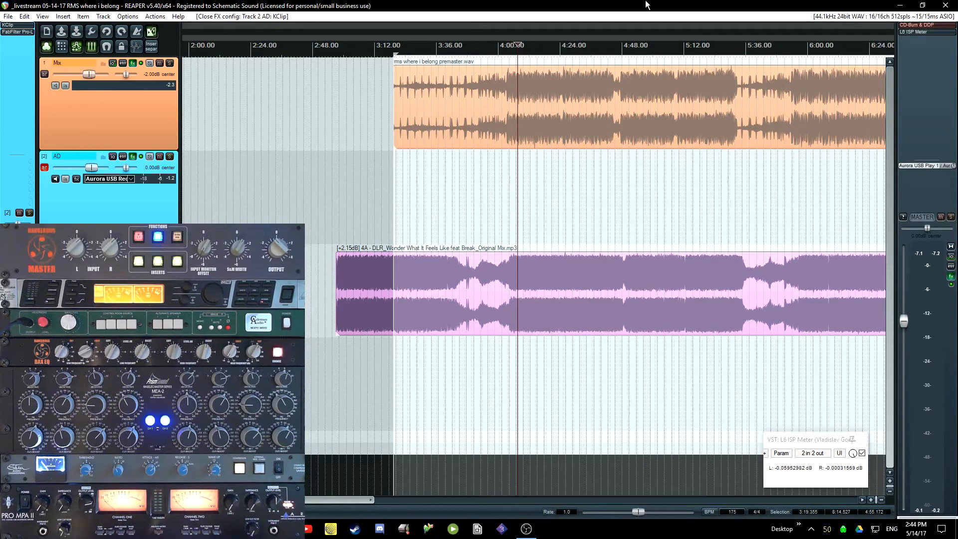
Step: Play the master from about 4:07 with the full lengths of the premaster and the DLR reference in view
scroll(529, 247, left, 1)
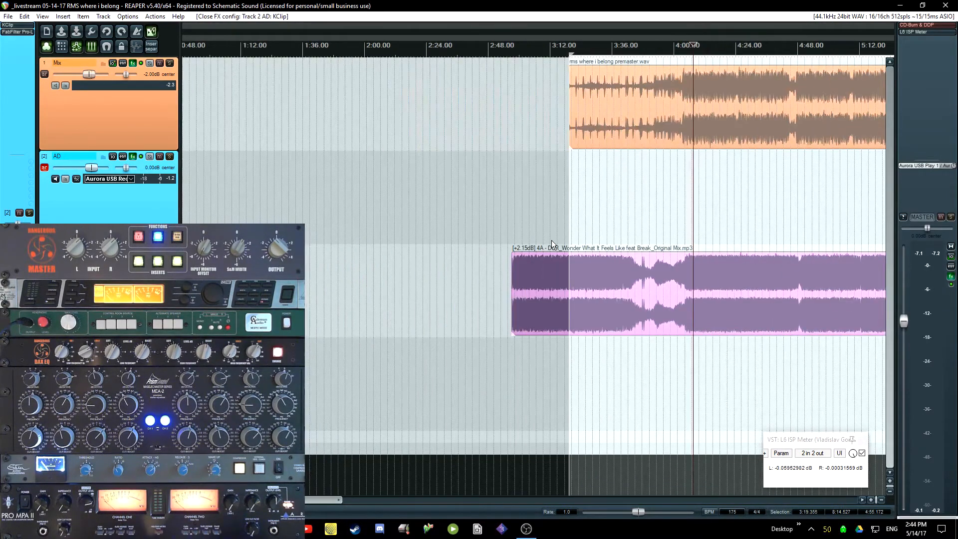
scroll(528, 247, right, 2)
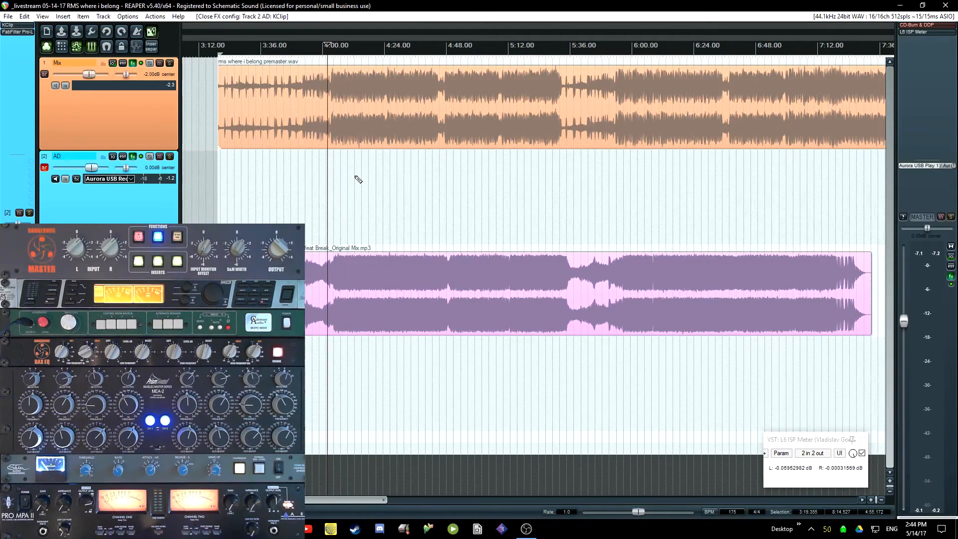
scroll(357, 180, down, 4)
scroll(356, 180, left, 2)
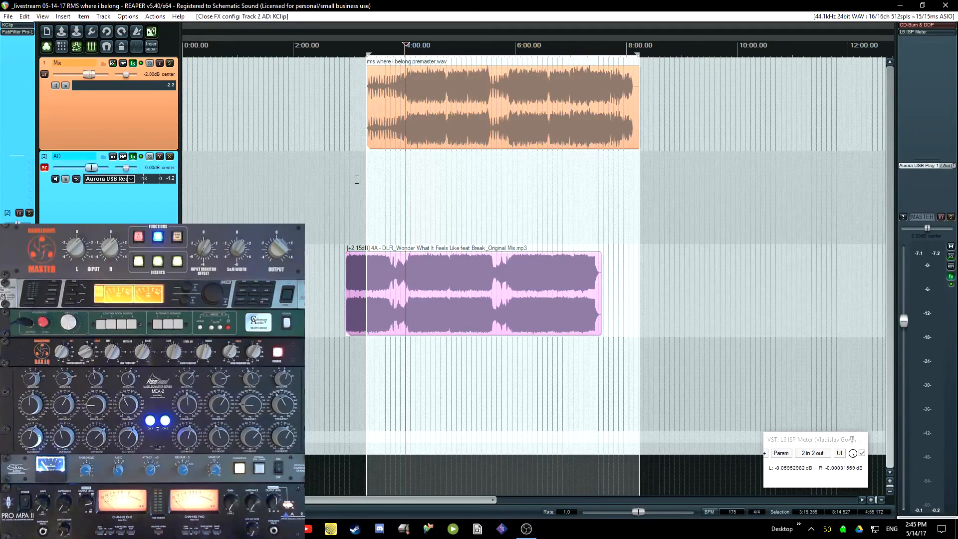
key(space)
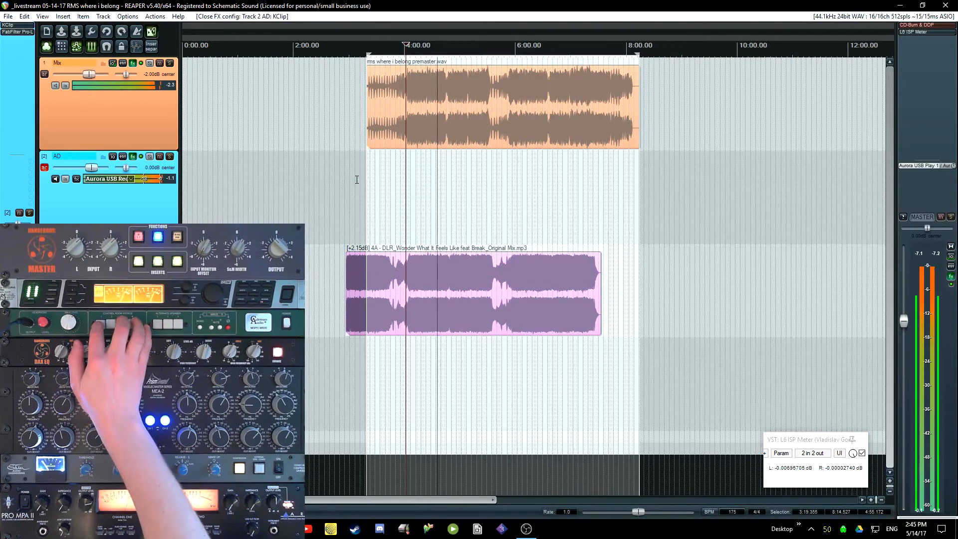
Step: Move the DLR reference item out past the songs and align the self master item with the premaster's start
scroll(428, 298, down, 4)
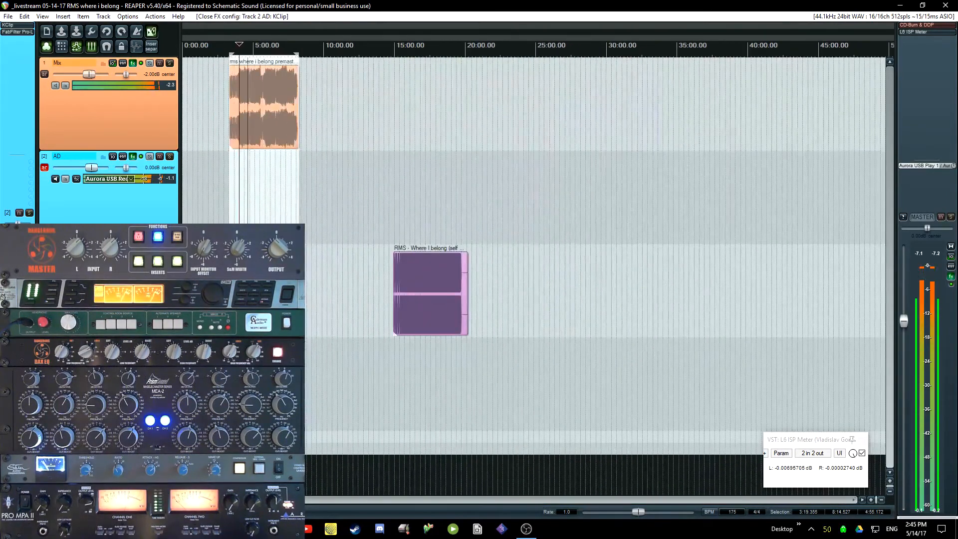
drag(265, 288, 657, 287)
drag(418, 308, 251, 307)
scroll(430, 310, up, 5)
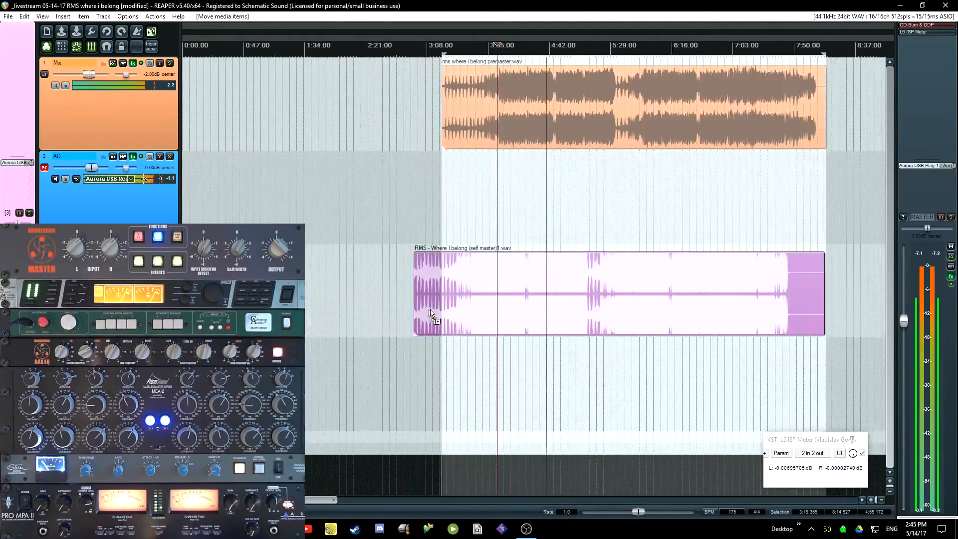
drag(495, 305, 476, 322)
scroll(517, 309, up, 8)
scroll(503, 355, down, 8)
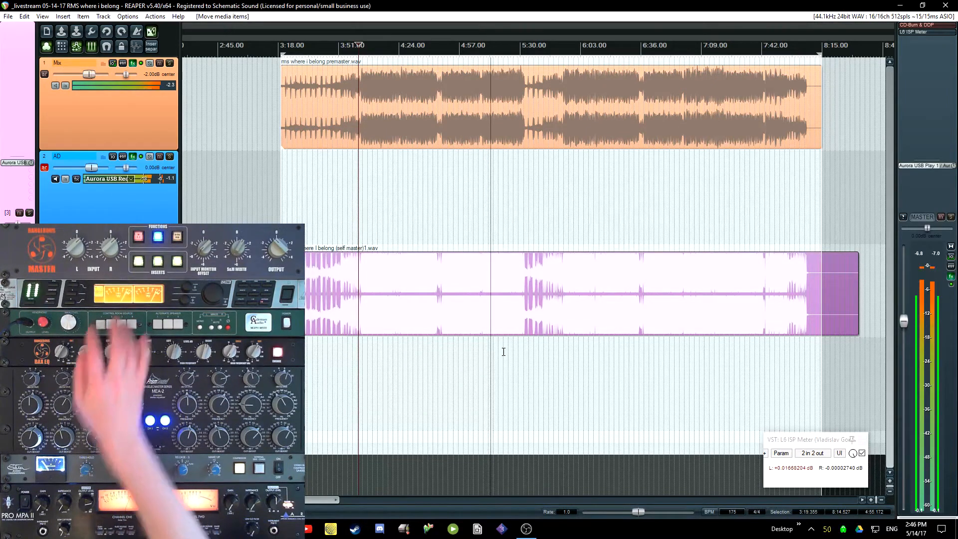
Step: Stop playback and audition the drop against the self master from about 4:05
key(space)
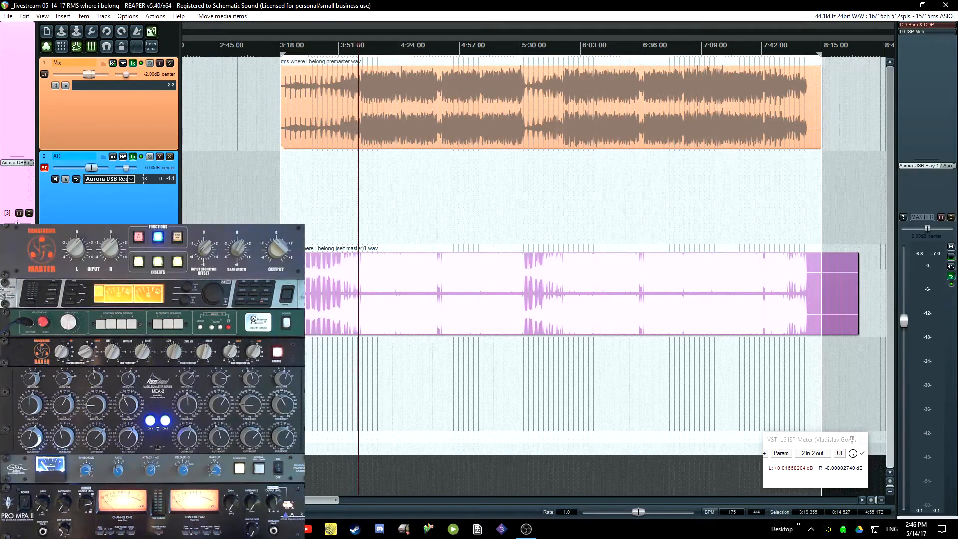
click(365, 227)
scroll(392, 259, up, 2)
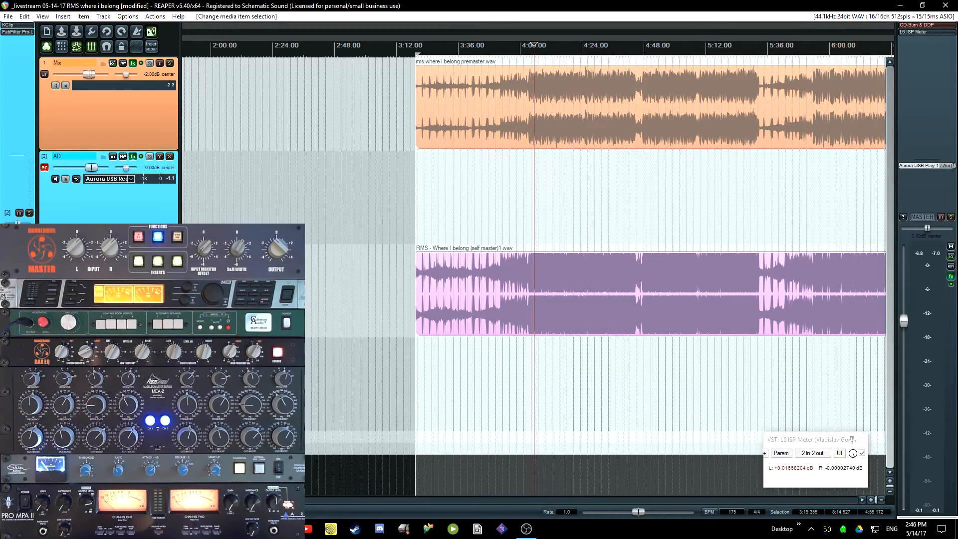
key(space)
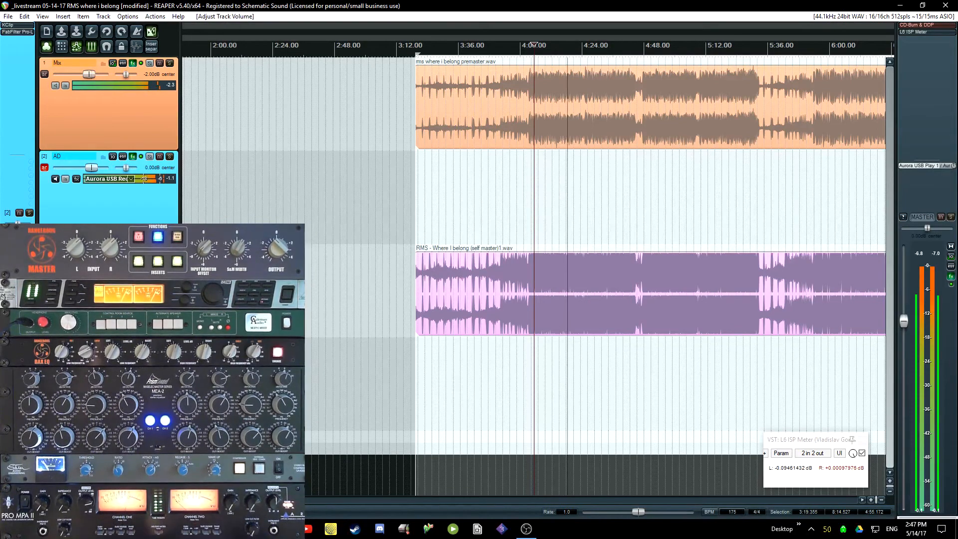
Step: Check the reference track's routing window, close it, stop playback and save the project
click(113, 249)
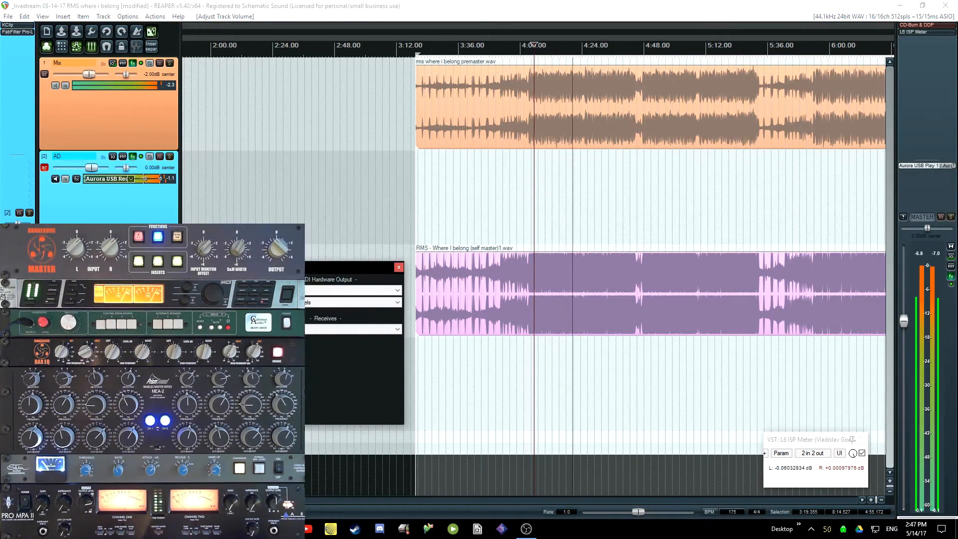
click(458, 5)
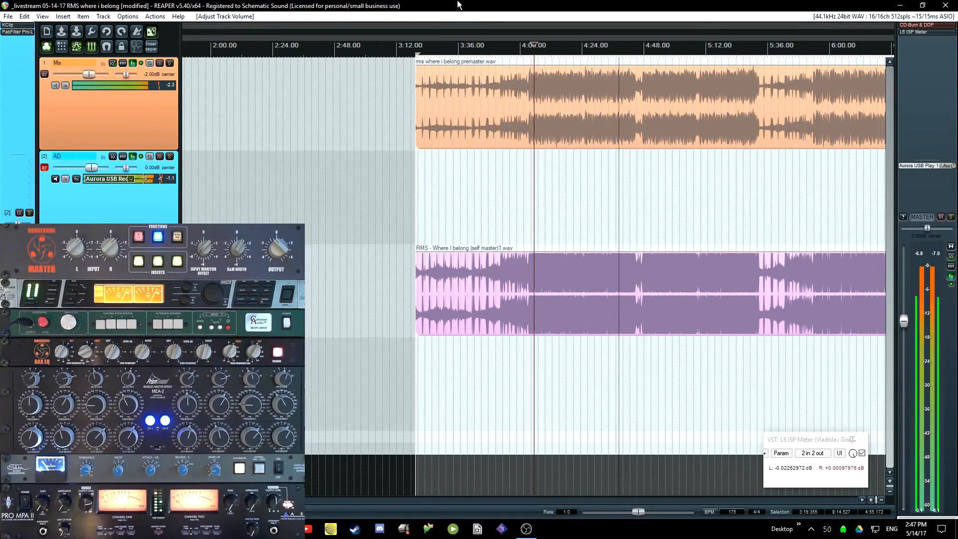
key(space)
key(ctrl+s)
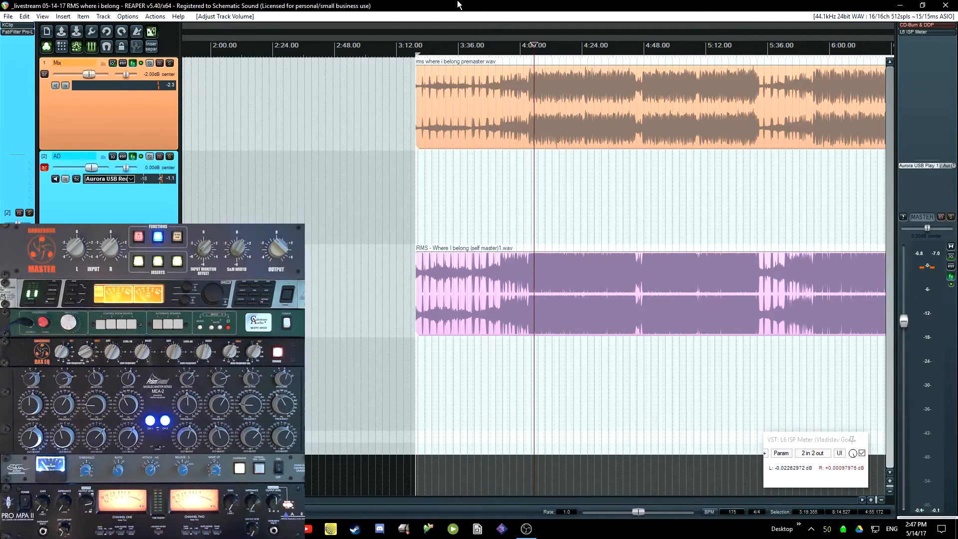
Step: Audition the start of the drop from about 4:03 and stop playback
click(529, 241)
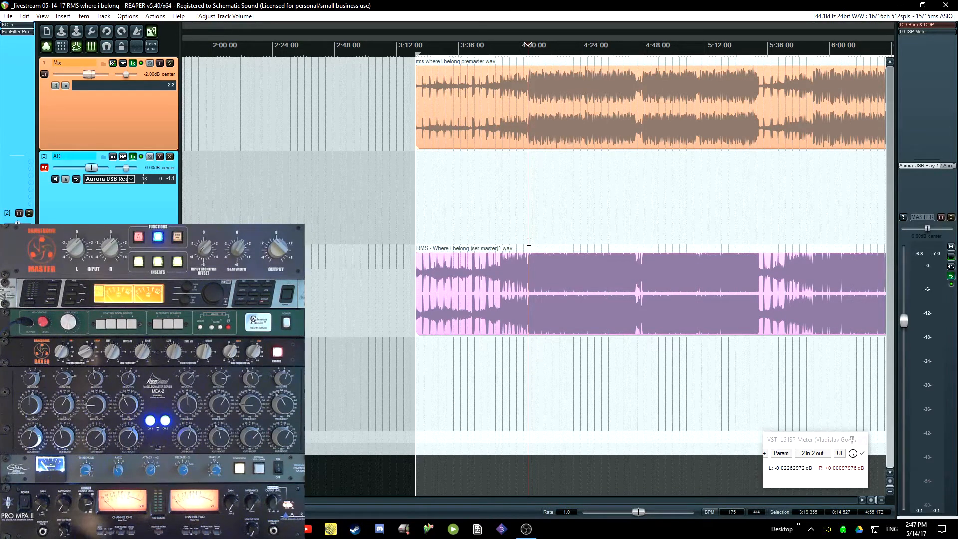
key(space)
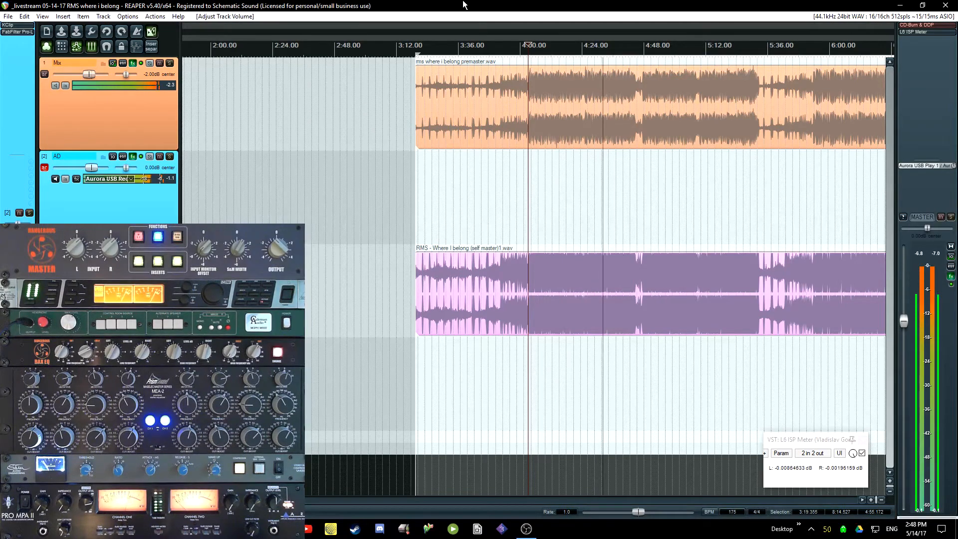
key(space)
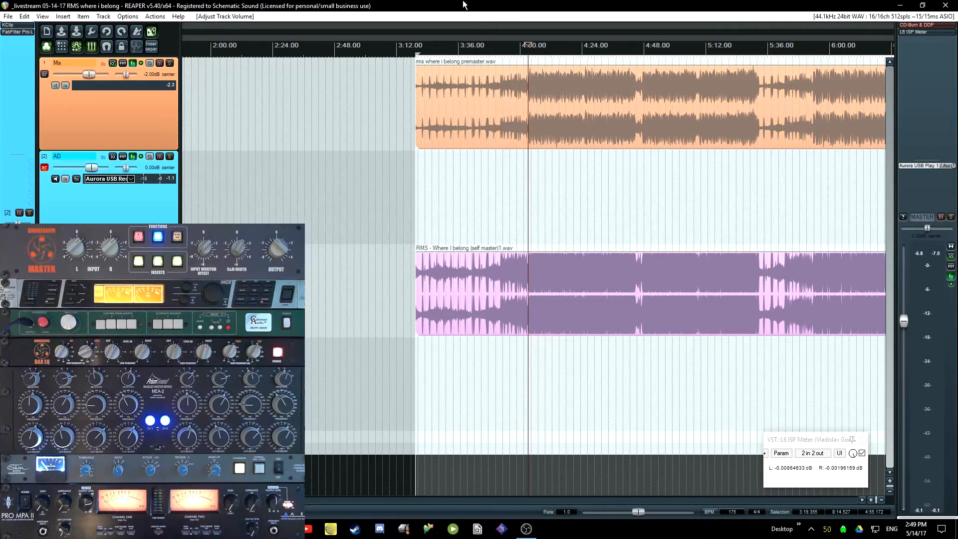
Step: Place the edit cursor just before the premaster's start, at about 3:17
scroll(505, 252, down, 5)
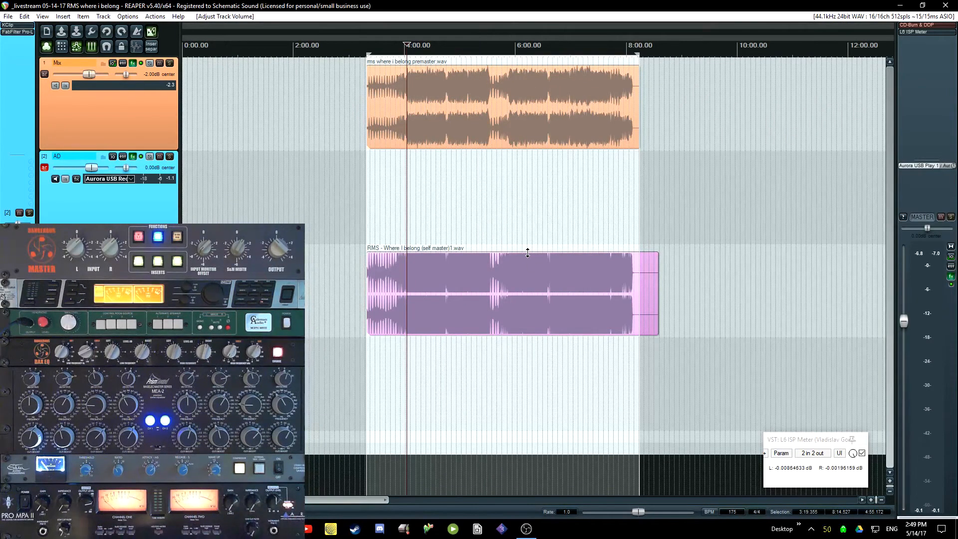
click(534, 135)
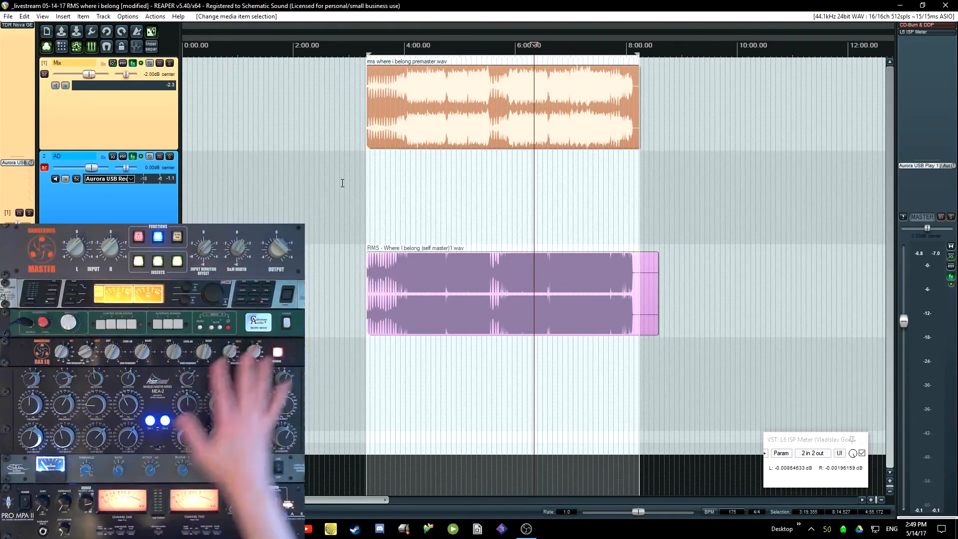
scroll(490, 250, up, 3)
scroll(490, 249, left, 5)
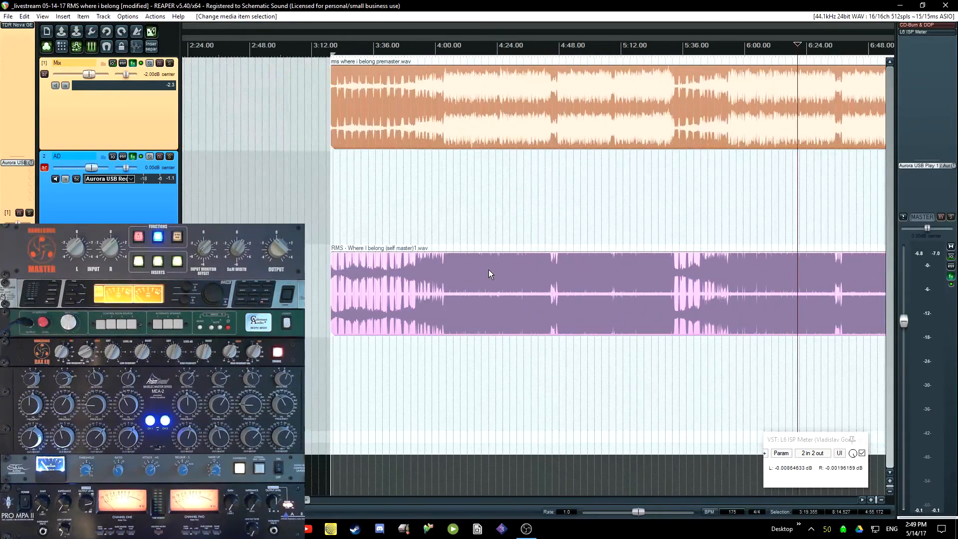
click(324, 177)
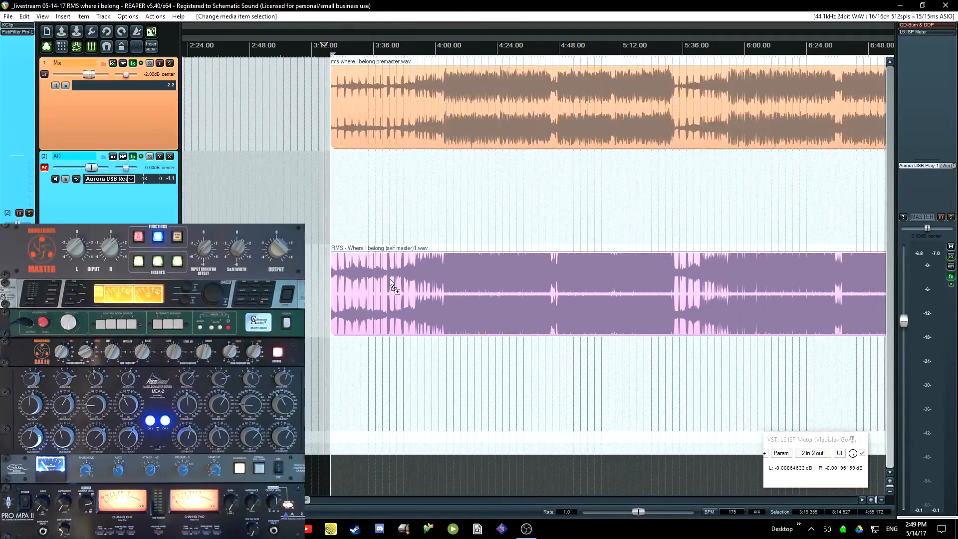
scroll(440, 213, up, 5)
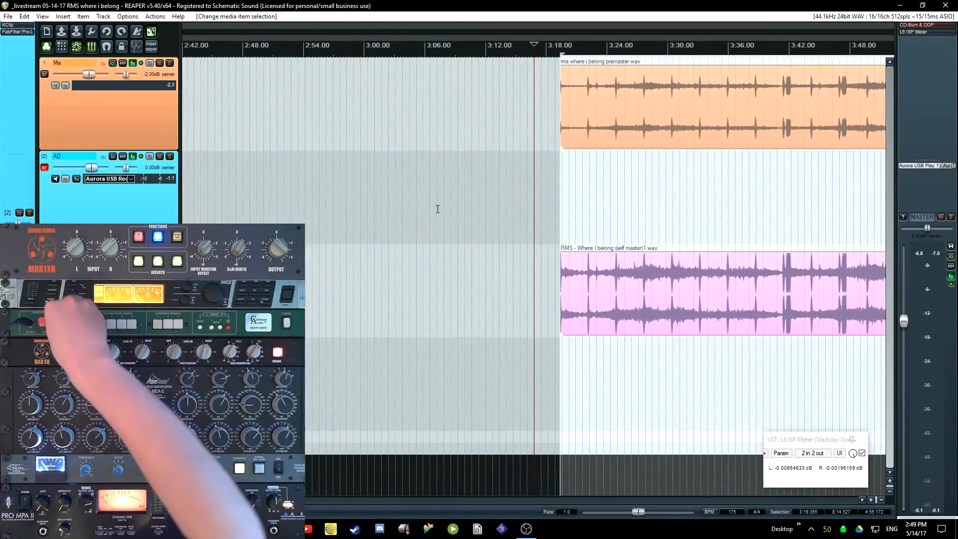
Step: Try a recording pass of the AD, Monitor Return and Mic tracks from the song's start, and delete all three recorded files
key(space)
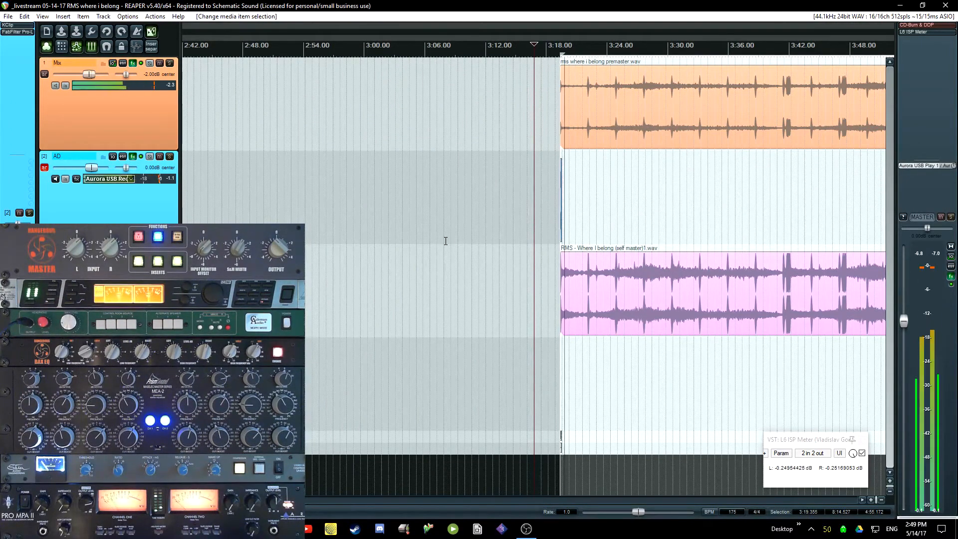
scroll(446, 242, down, 4)
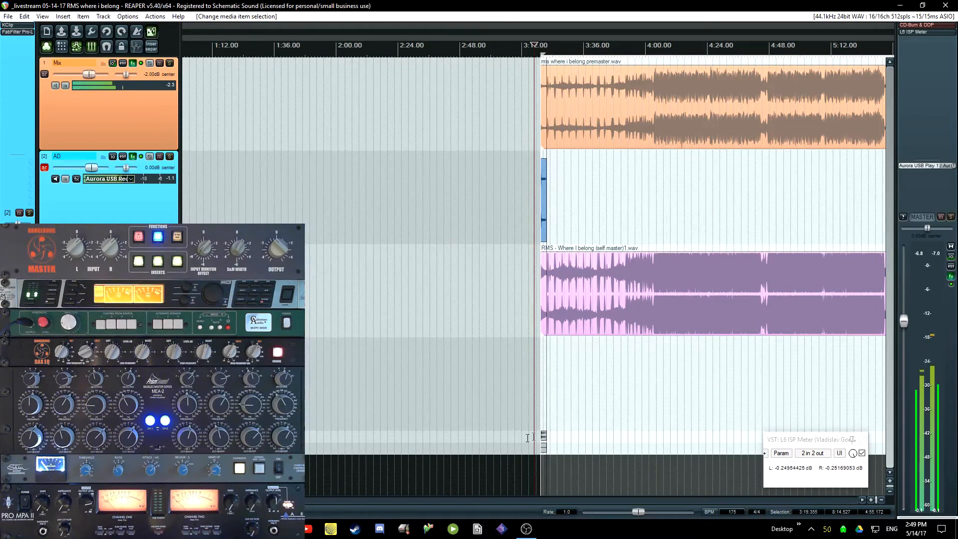
scroll(448, 424, right, 1)
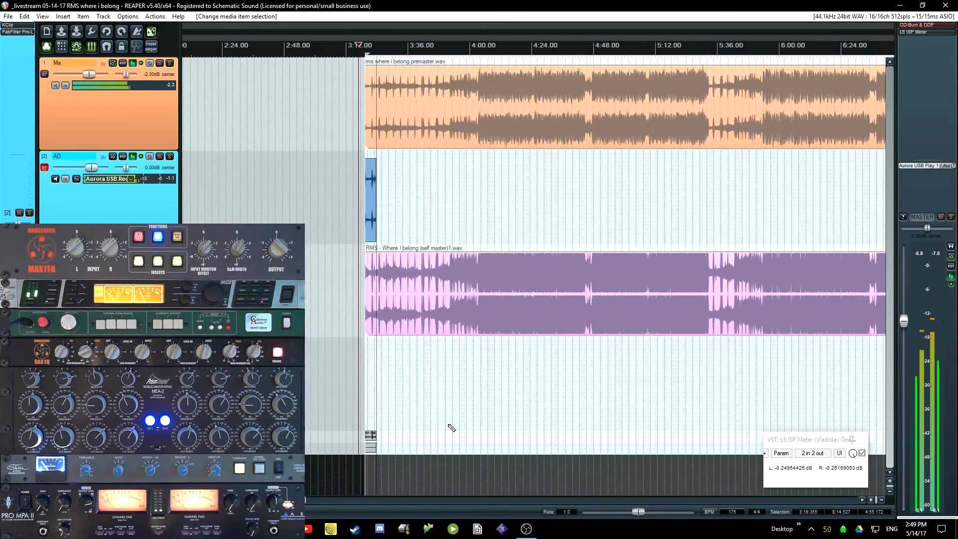
scroll(448, 424, down, 2)
scroll(448, 424, right, 1)
scroll(400, 426, right, 1)
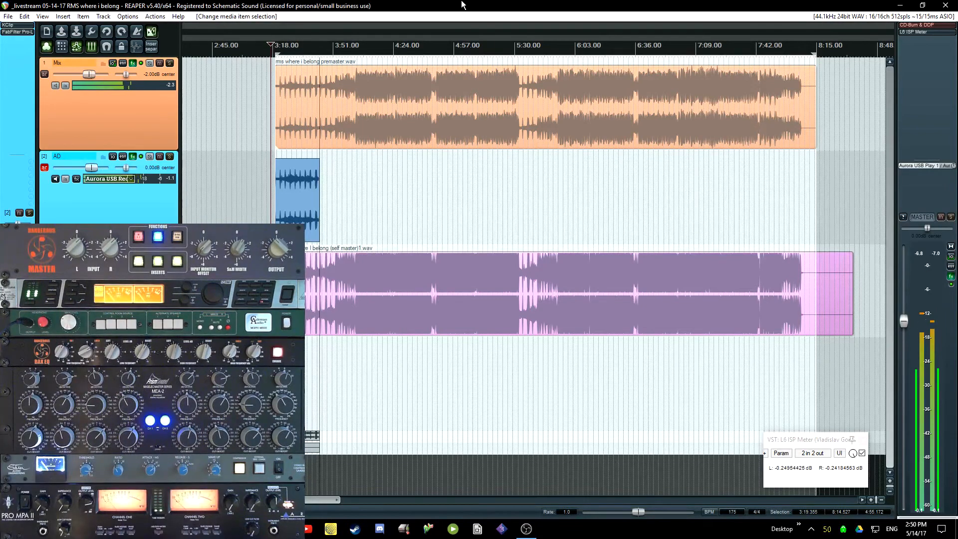
key(space)
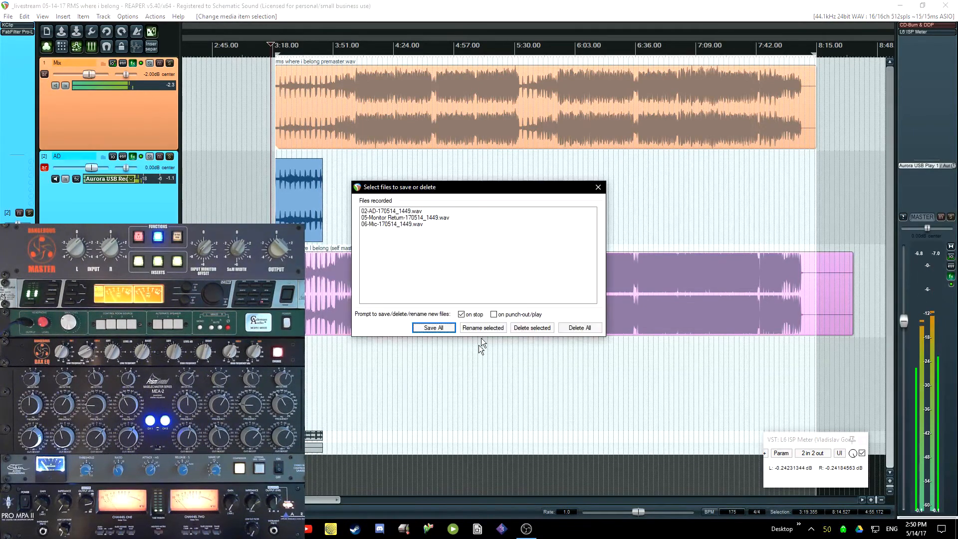
click(574, 327)
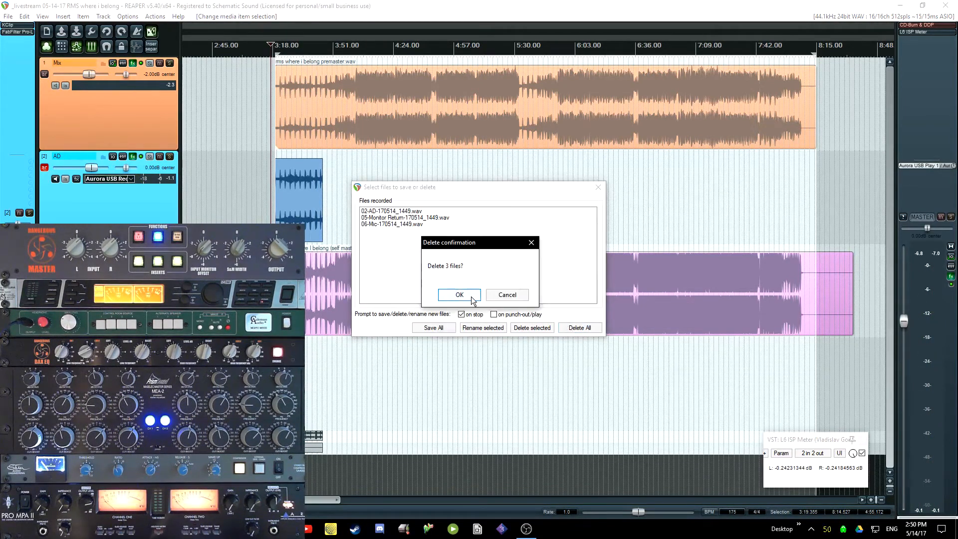
click(467, 294)
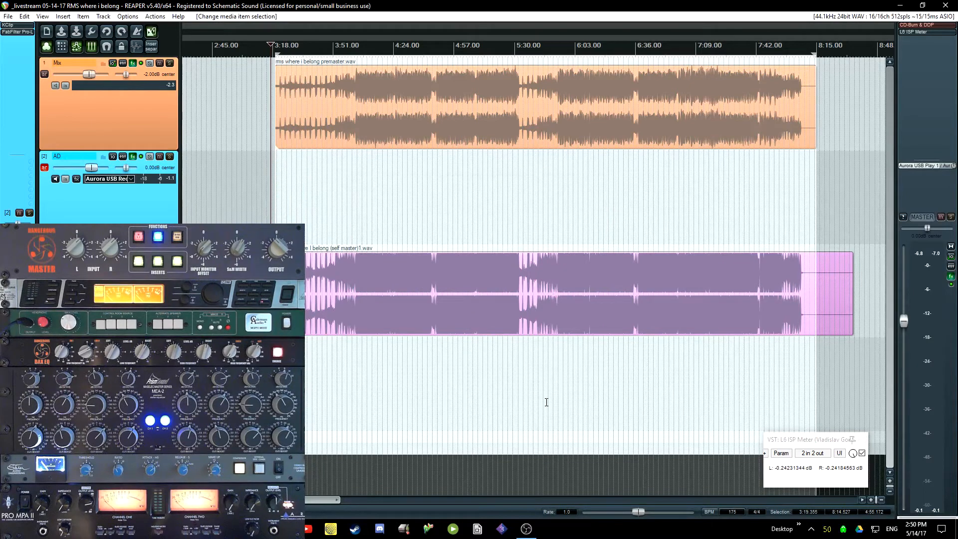
Step: Add a very short fade-in, under 1 ms, at the start of the premaster clip on the Mix track
click(276, 83)
scroll(399, 130, up, 10)
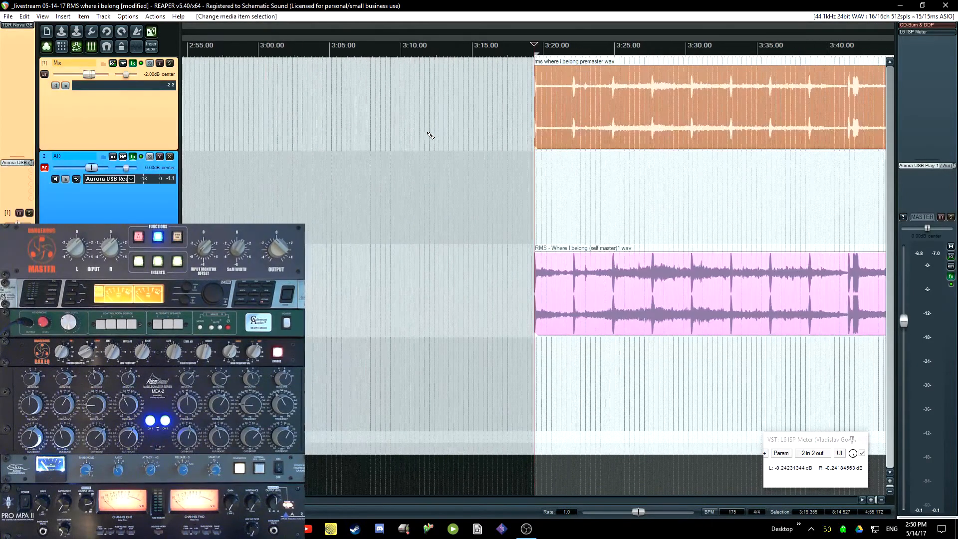
scroll(562, 149, up, 15)
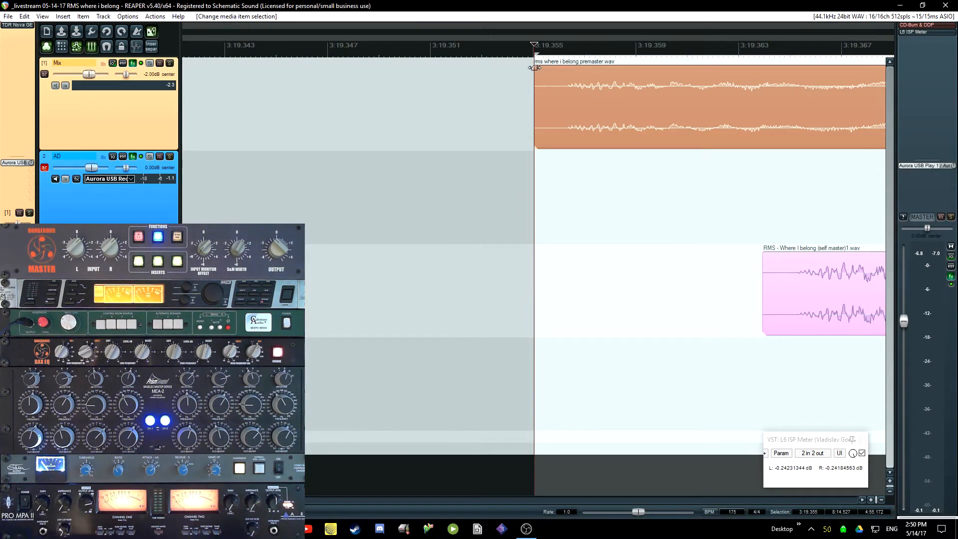
drag(535, 67, 554, 65)
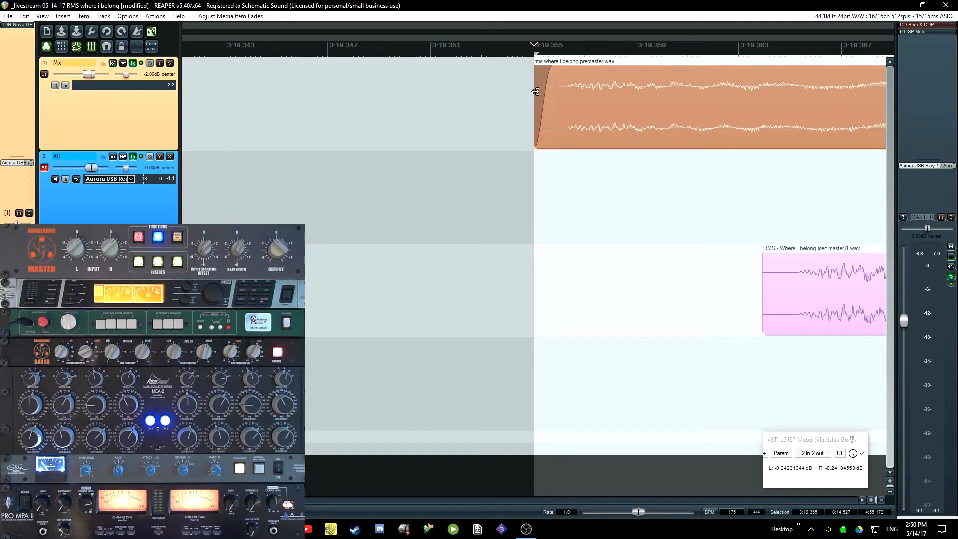
scroll(600, 235, down, 5)
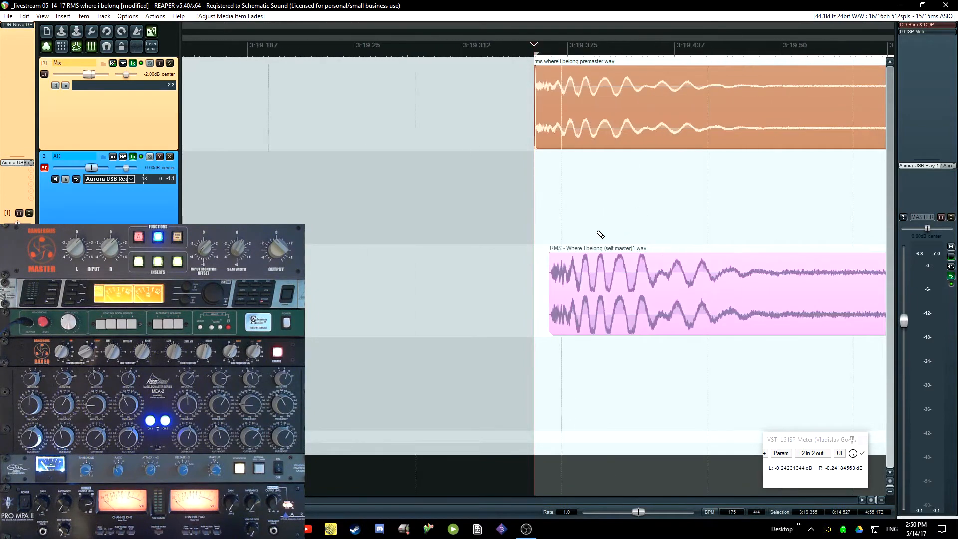
scroll(601, 234, down, 10)
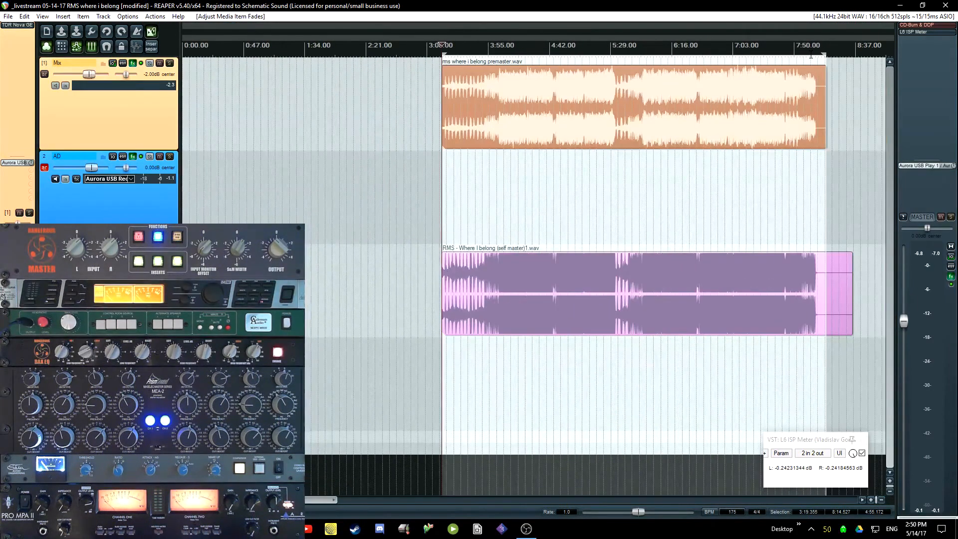
Step: Audition the end of the premaster from about 8:04
click(811, 55)
scroll(851, 141, up, 5)
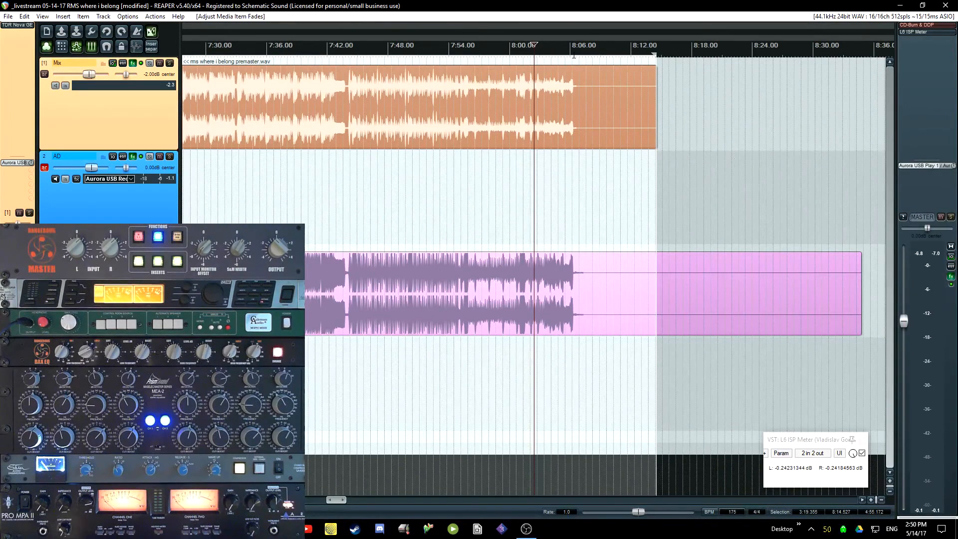
click(574, 56)
scroll(675, 196, up, 5)
scroll(650, 187, down, 1)
click(454, 45)
key(space)
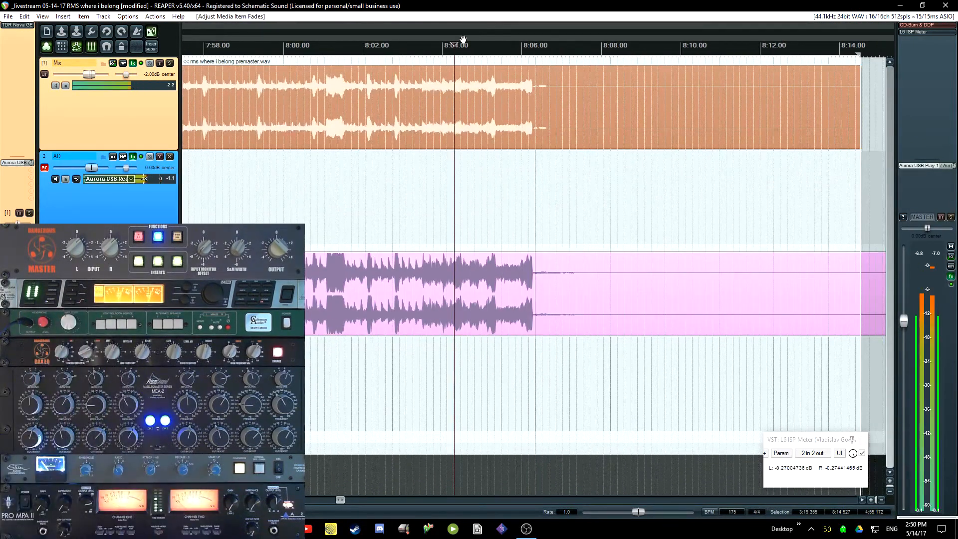
Step: Trim the premaster's end to about 8:10 and give it a curved fade-out starting at about 8:06
scroll(674, 173, up, 1)
scroll(671, 192, right, 4)
drag(749, 116, 294, 99)
click(494, 55)
right_click(293, 132)
click(333, 137)
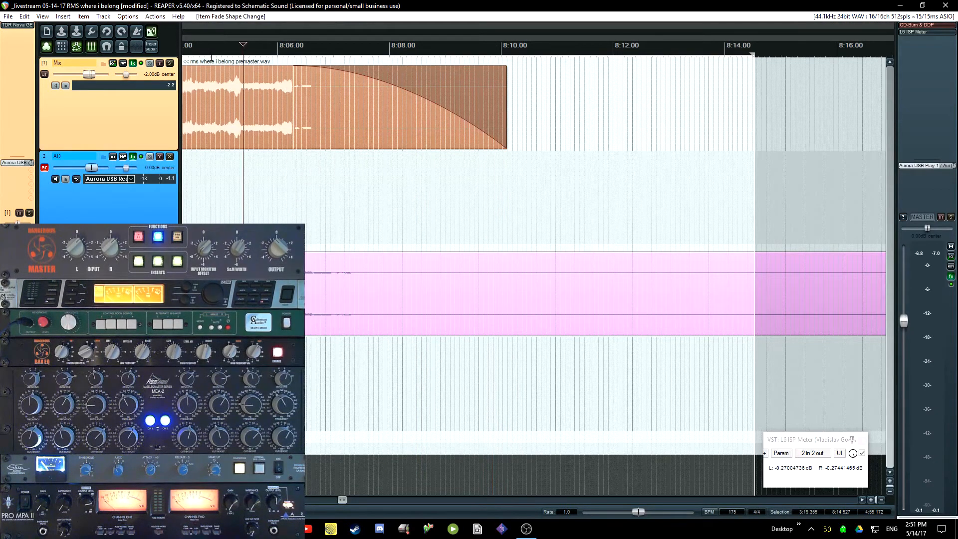
Step: Audition the faded ending from about 8:05 and stop playback
click(211, 57)
key(space)
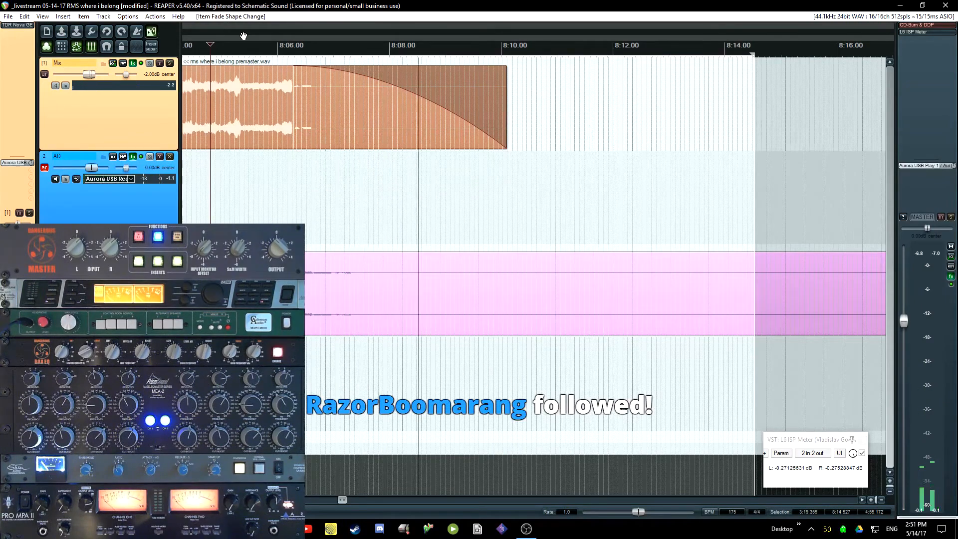
key(space)
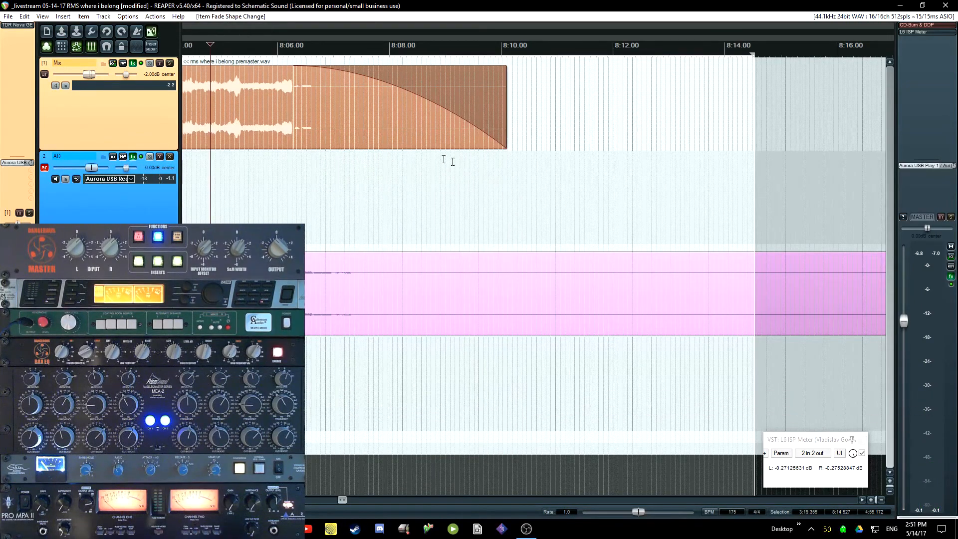
Step: Set the time selection to the length of the trimmed premaster clip
scroll(453, 161, down, 10)
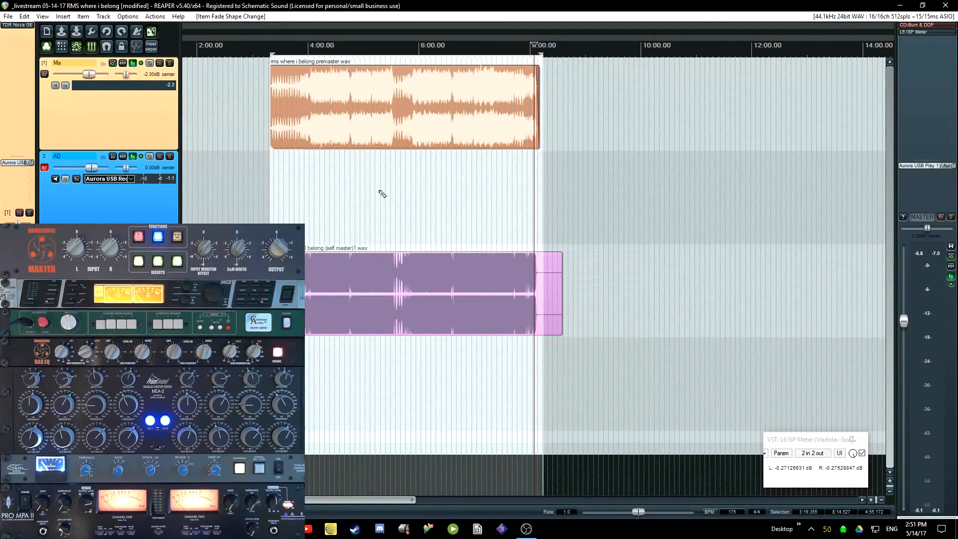
click(356, 133)
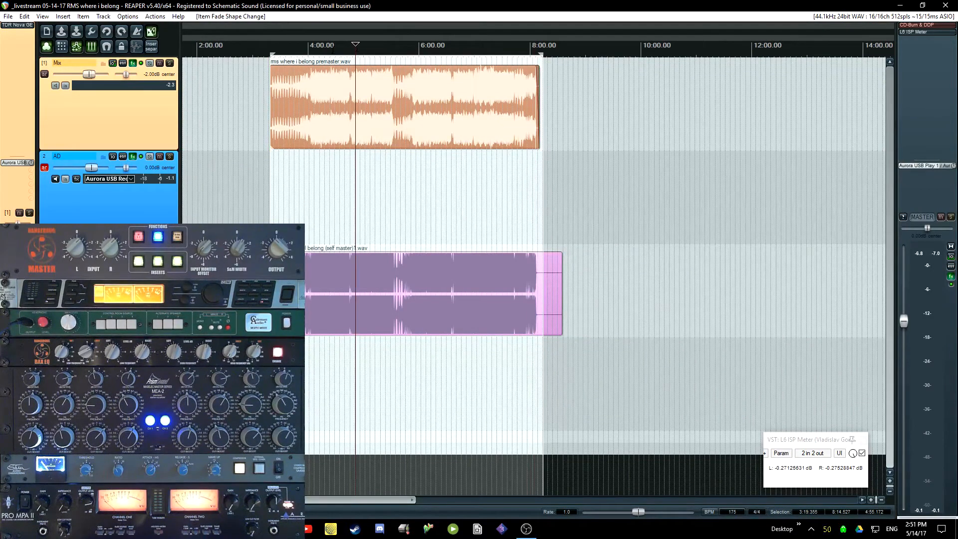
right_click(333, 49)
click(368, 79)
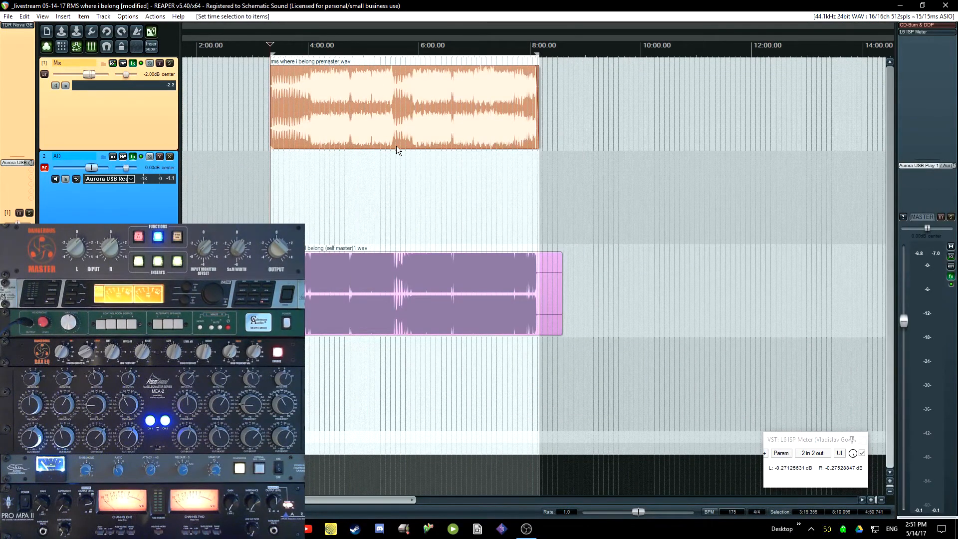
Step: Record the full song pass through the analog chain, starting just before the premaster at about 3:17, and keep the recorded files
scroll(441, 171, up, 5)
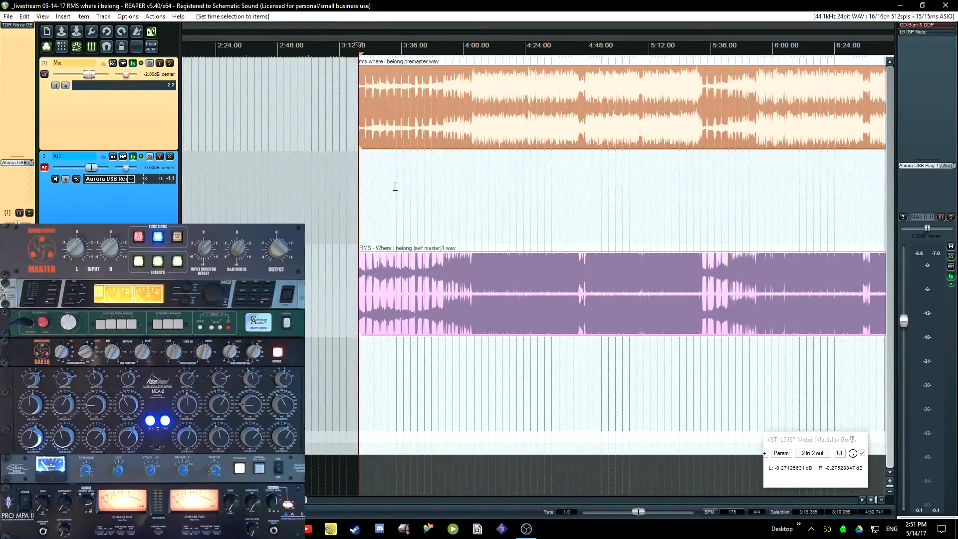
click(356, 172)
scroll(447, 220, up, 6)
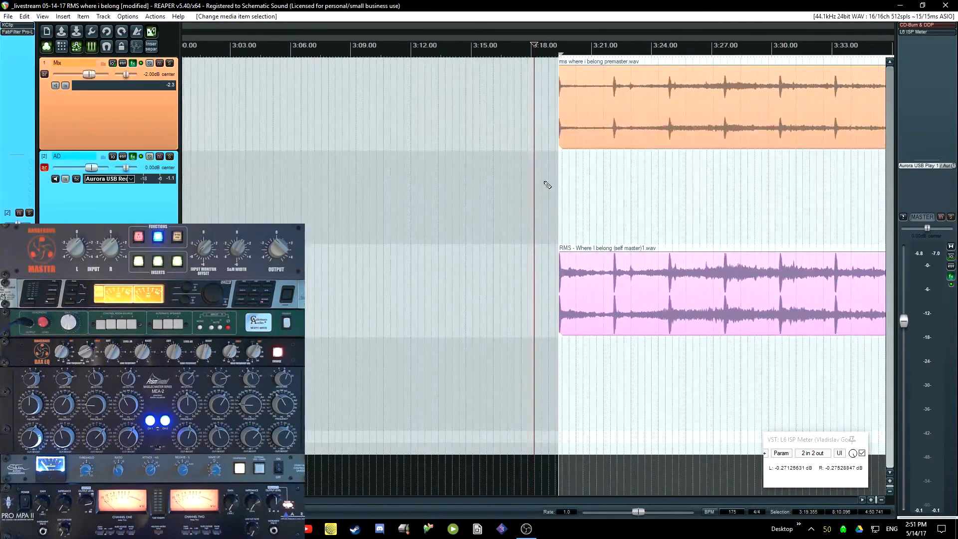
scroll(441, 204, down, 8)
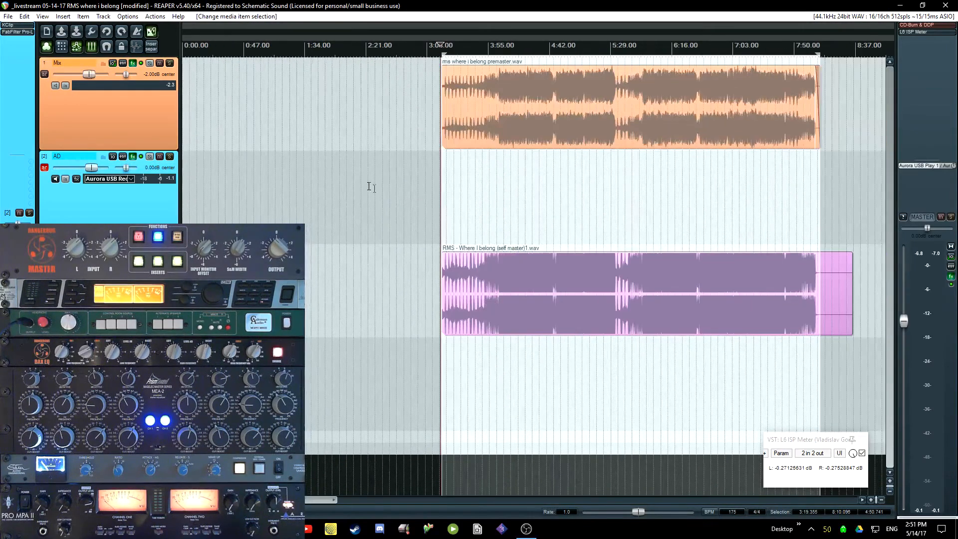
scroll(343, 196, right, 3)
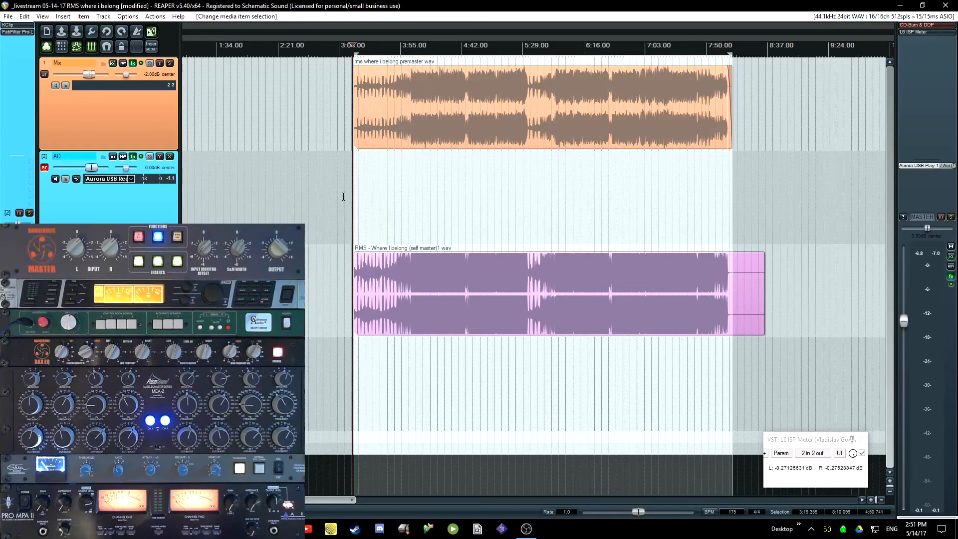
scroll(537, 186, up, 8)
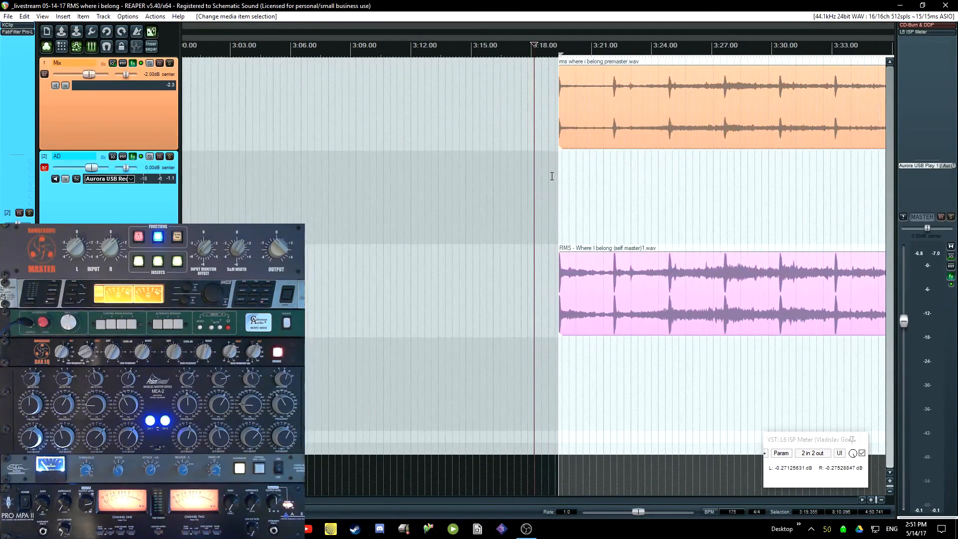
key(space)
scroll(451, 233, down, 4)
scroll(450, 233, down, 5)
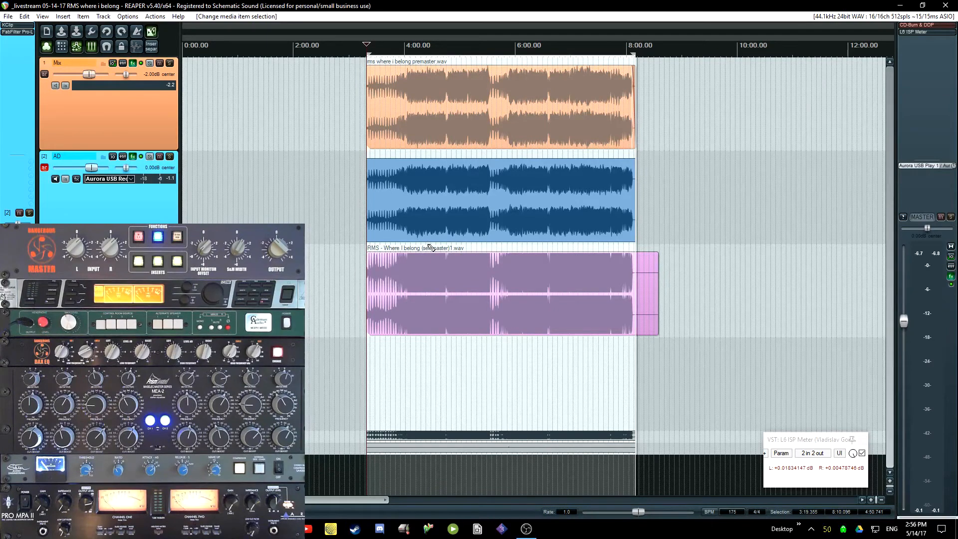
key(space)
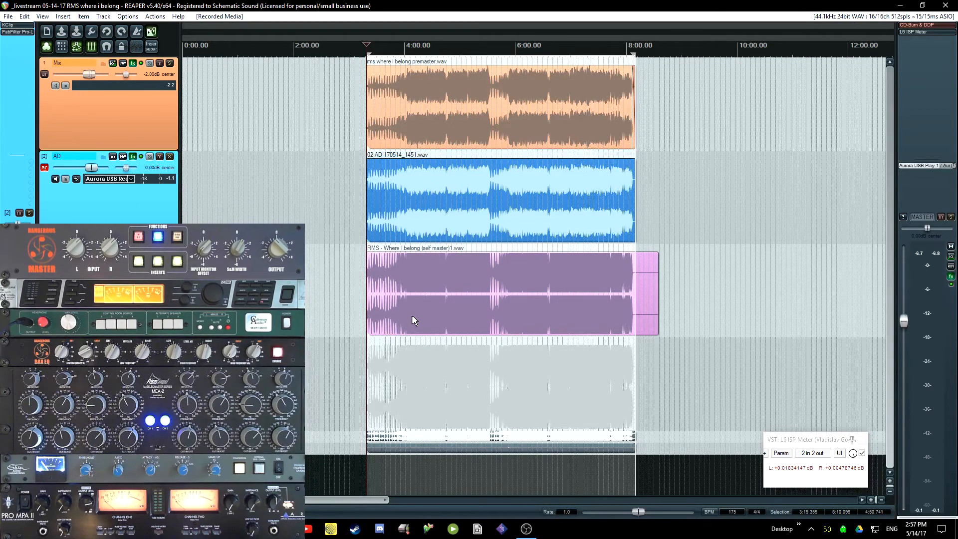
Step: Select the recorded AD clip and set the time selection to its length
click(433, 319)
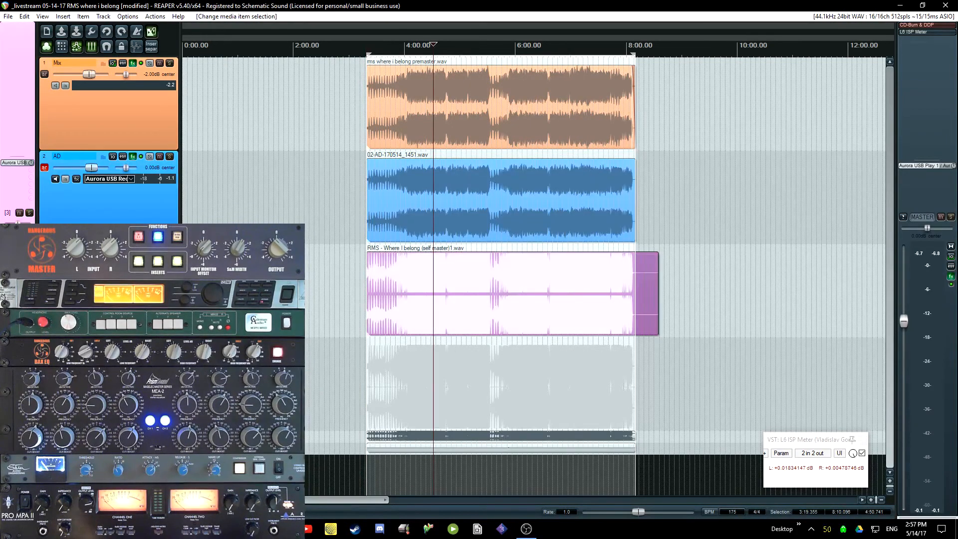
click(125, 227)
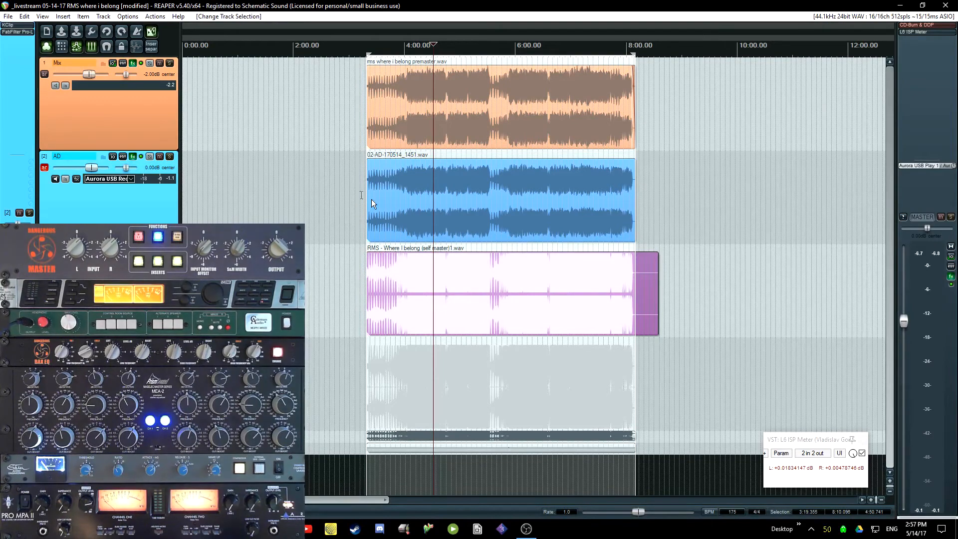
click(439, 233)
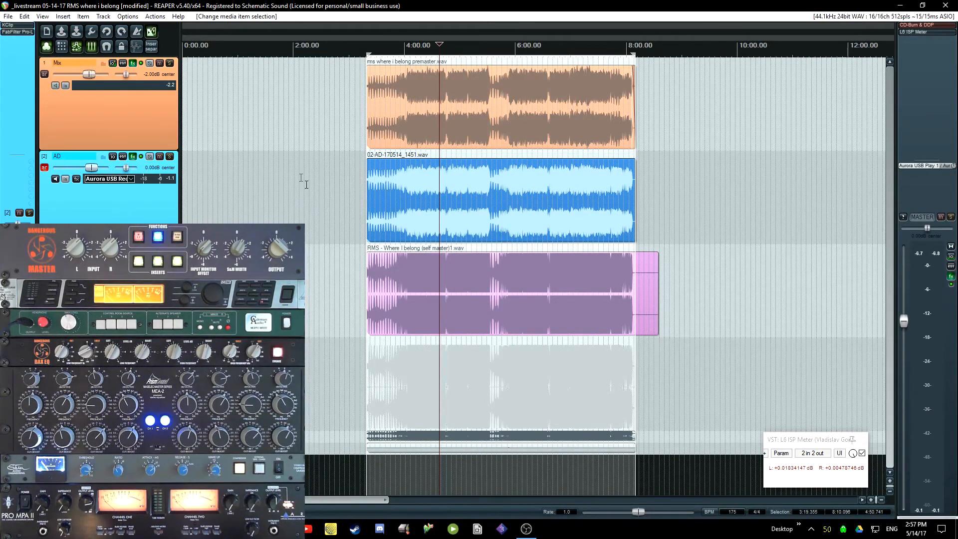
click(468, 229)
right_click(423, 50)
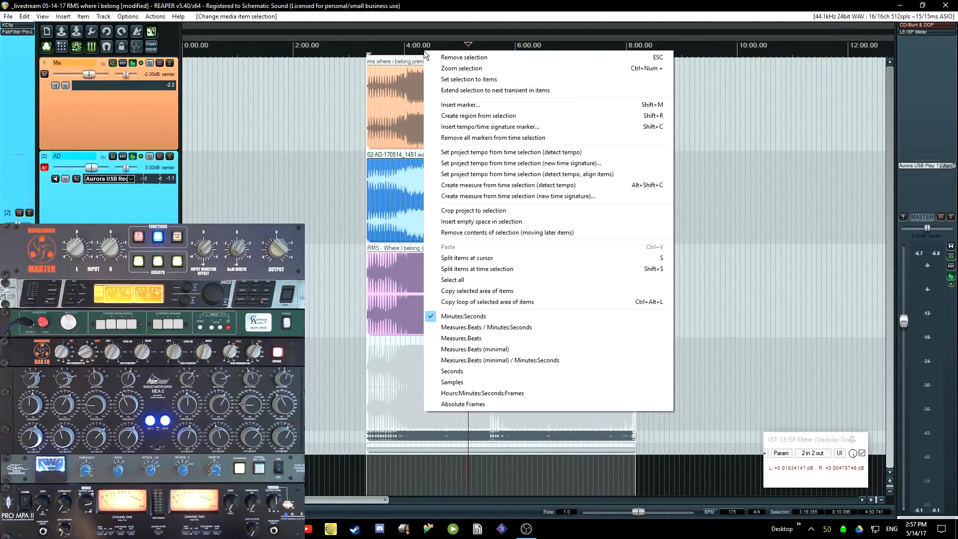
click(447, 80)
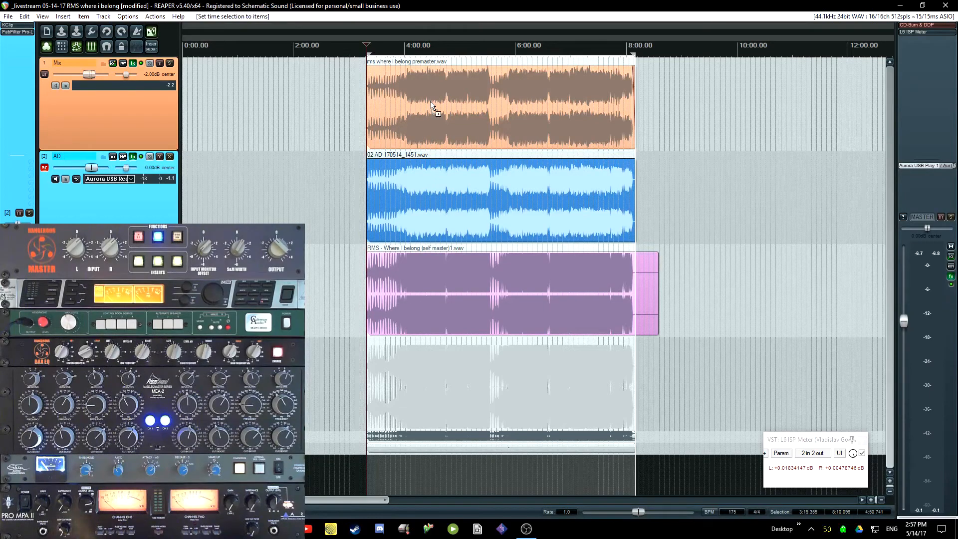
Step: Render the selection as "RMS - Where I Belong MASTER.wav" and place that file after the self master on the same track
key(ctrl+alt+r)
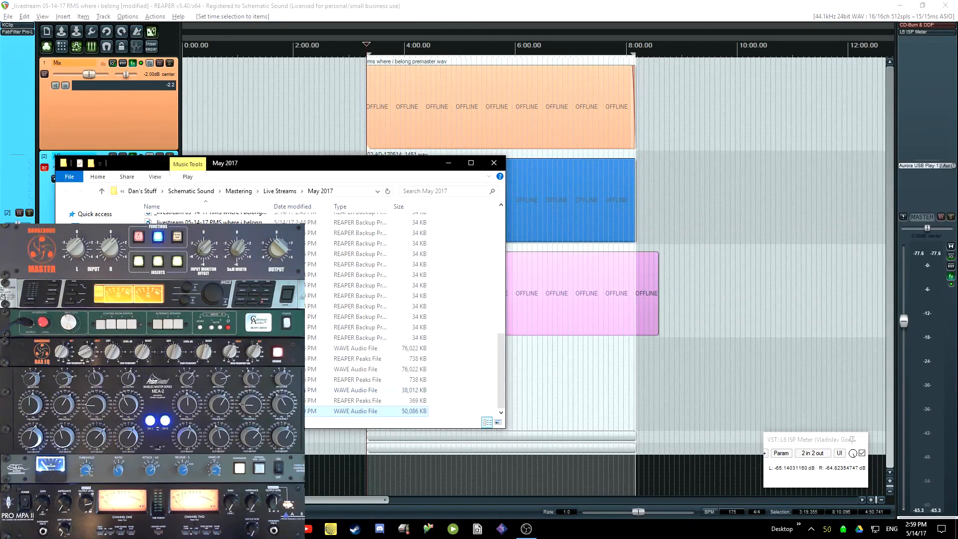
drag(536, 374, 706, 282)
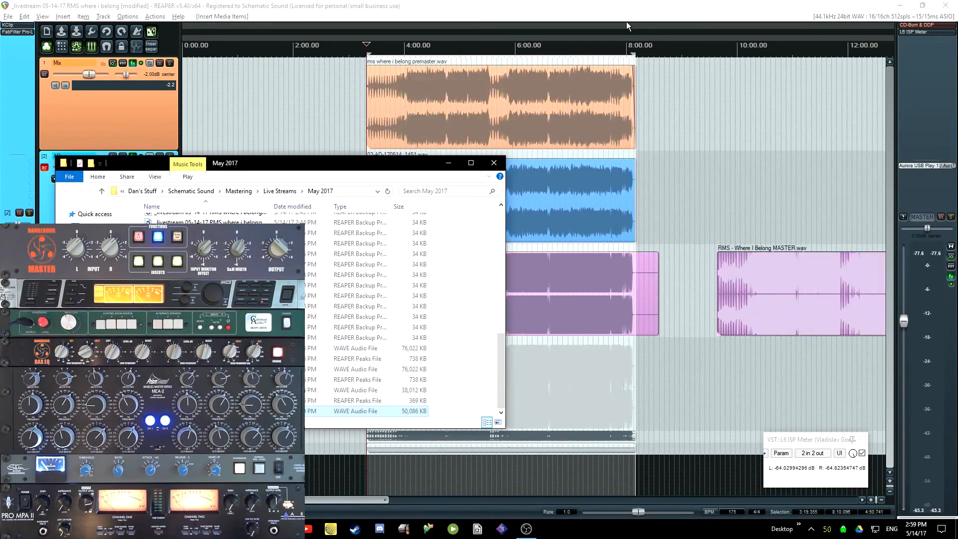
click(516, 4)
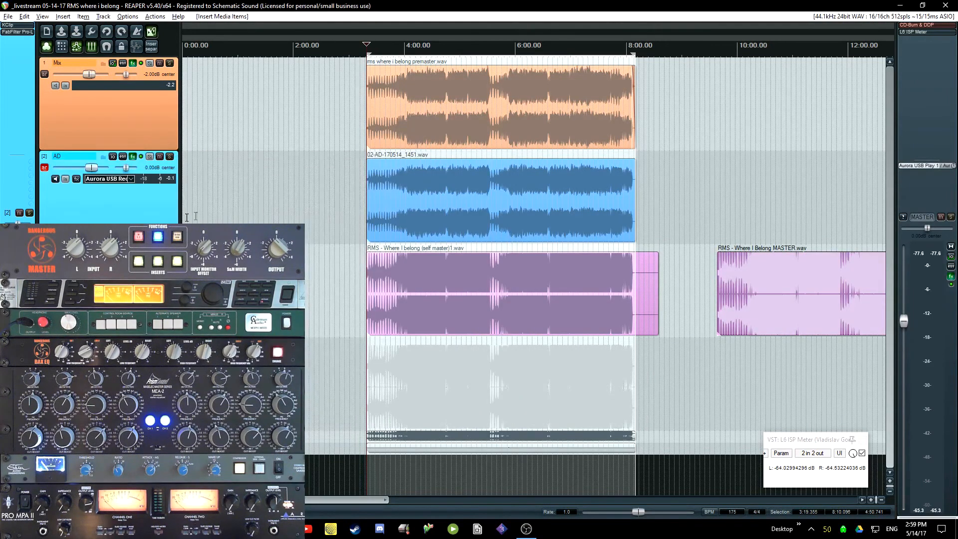
Step: Check the KClip settings on the AD track, close the plug-in and save the project
click(5, 26)
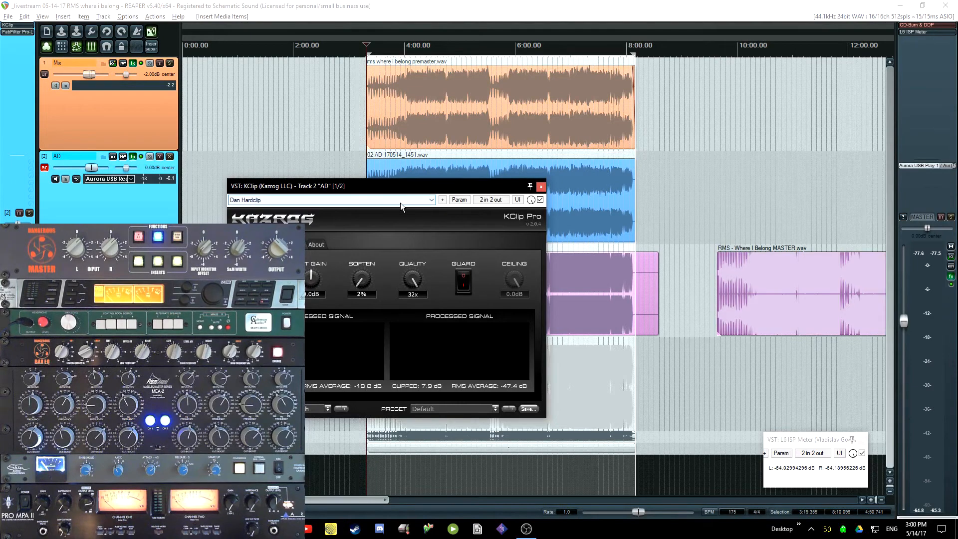
key(Escape)
key(ctrl+s)
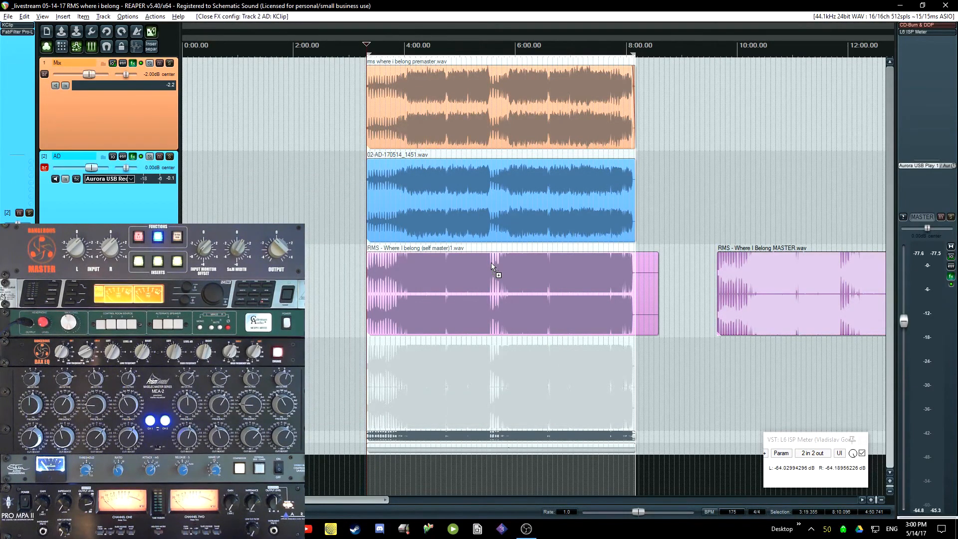
Step: Select the rendered master clip and audition it from about 10:34
scroll(490, 262, down, 2)
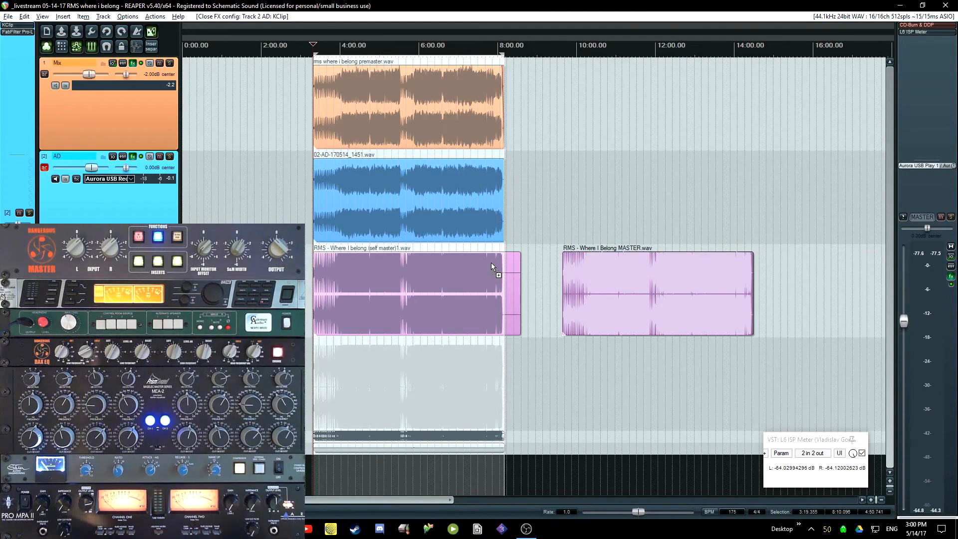
click(597, 328)
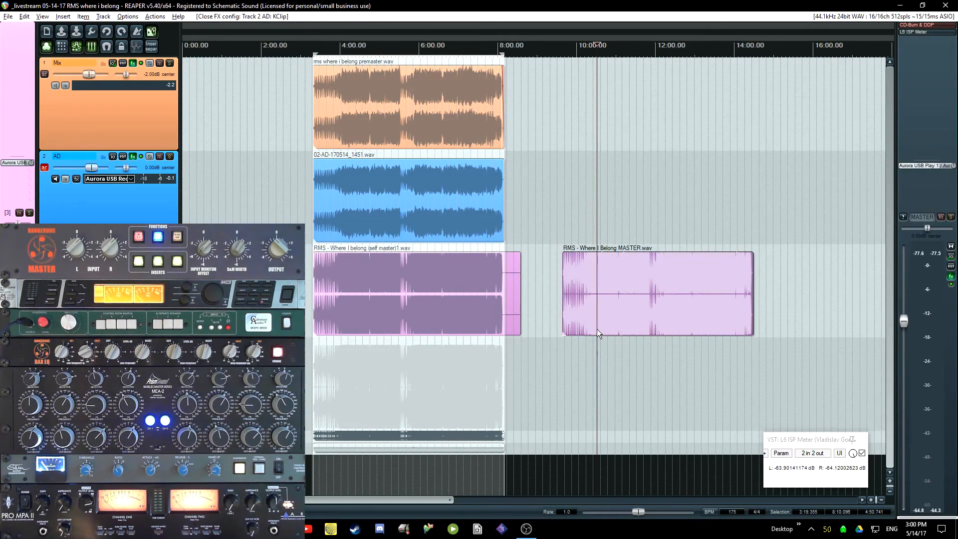
click(641, 269)
scroll(633, 286, up, 2)
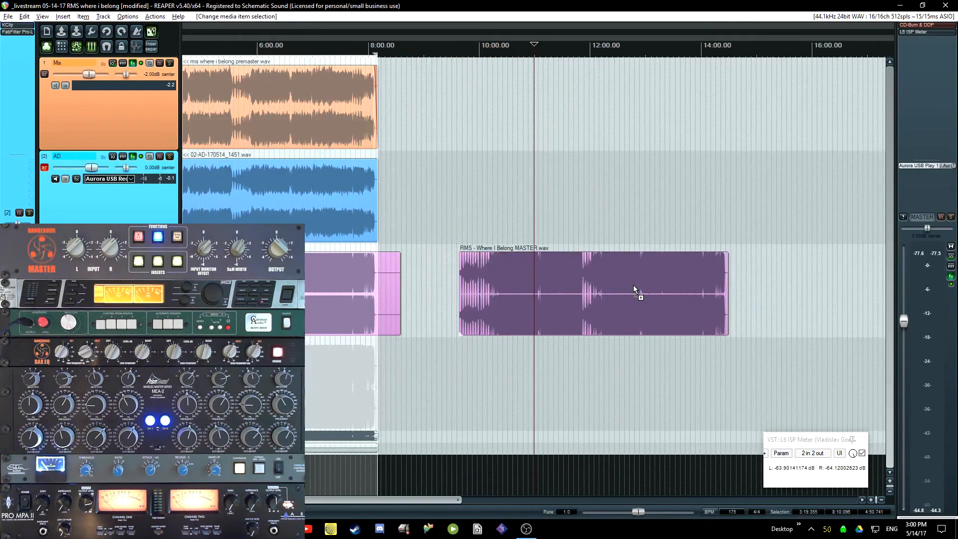
click(518, 221)
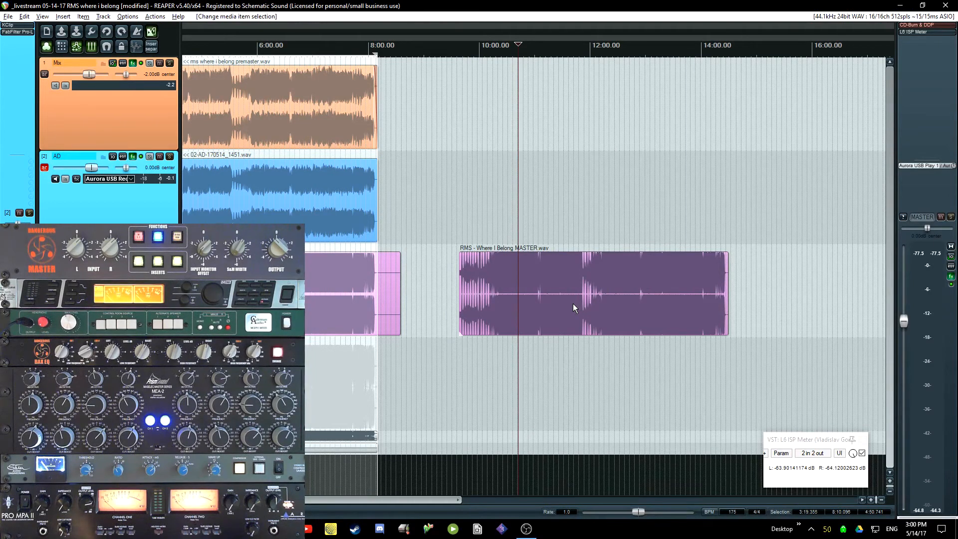
click(512, 225)
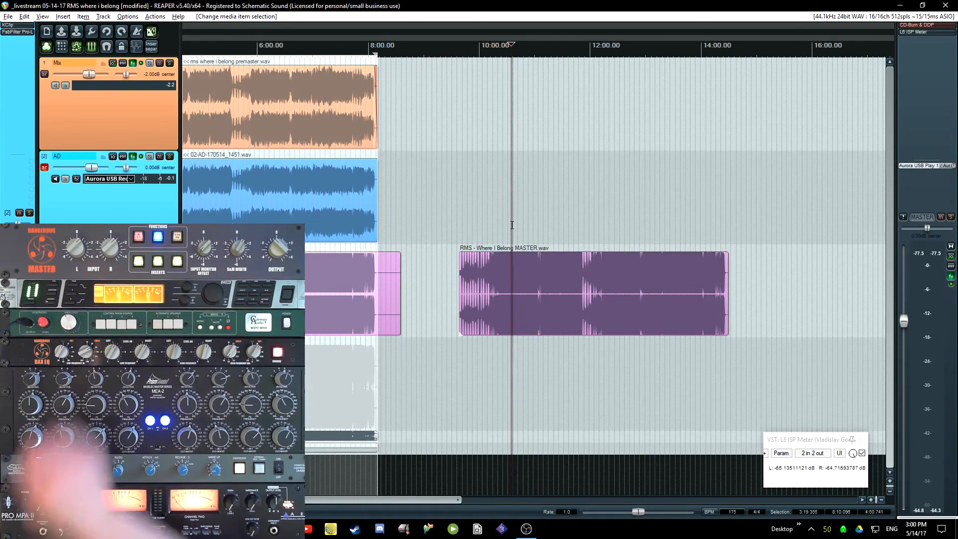
scroll(493, 206, down, 3)
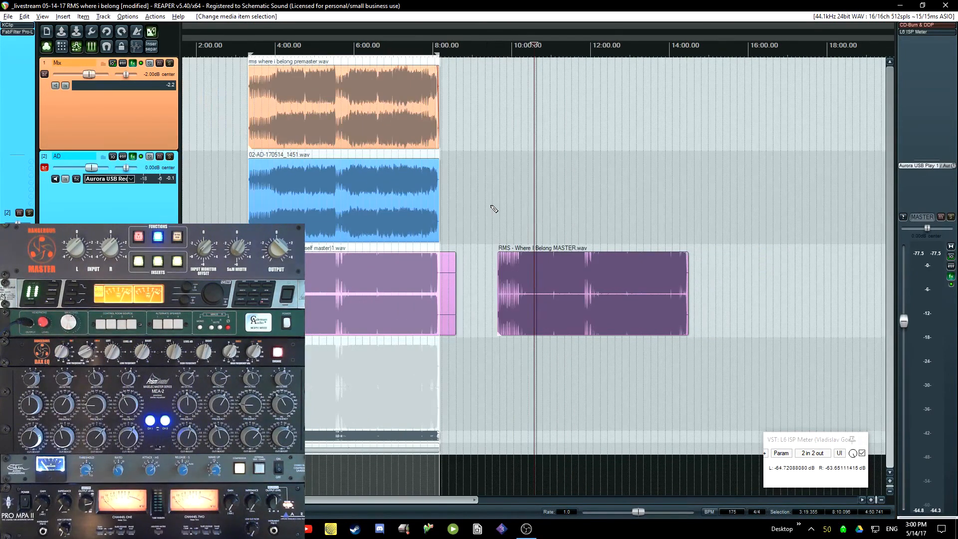
Step: Audition the self master from about 4:23, stop playback, place the edit cursor on the rendered master and save the project
click(306, 273)
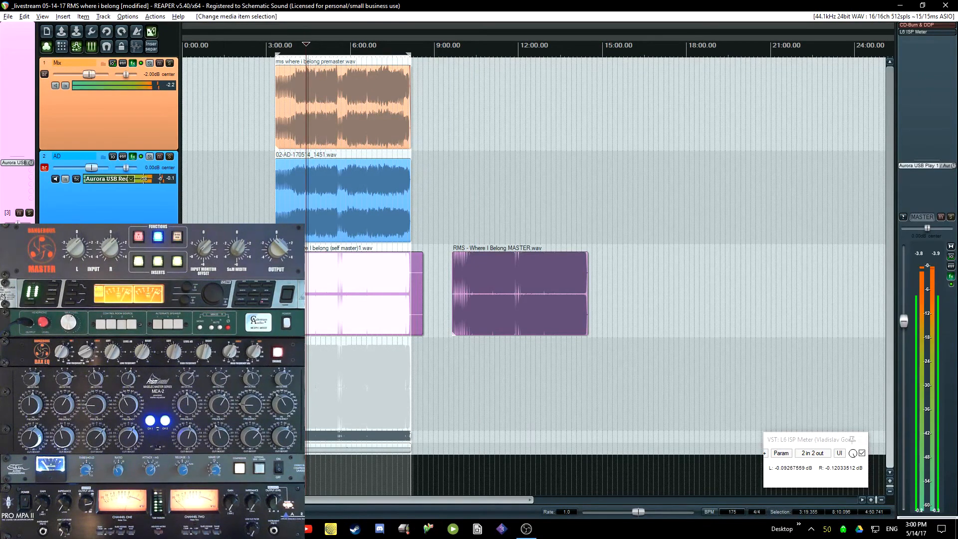
key(space)
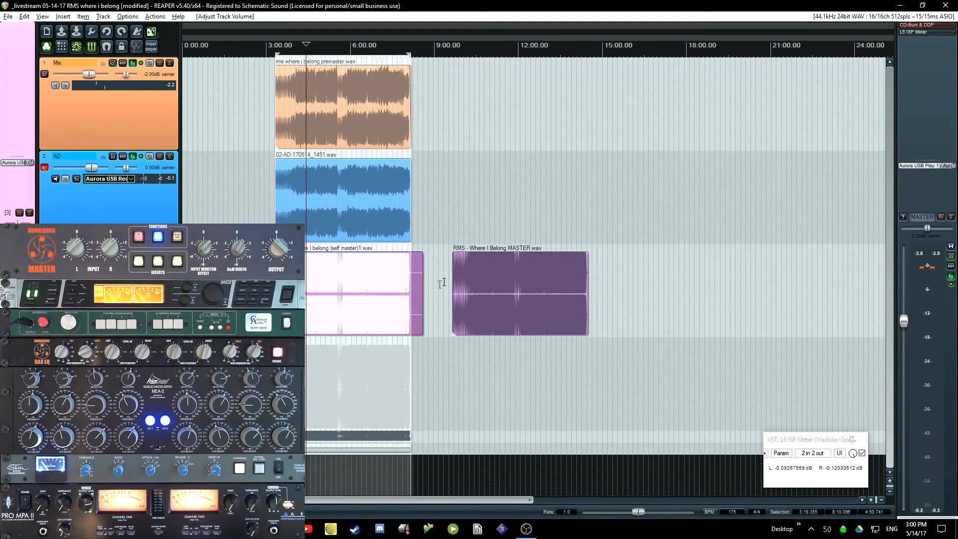
click(482, 268)
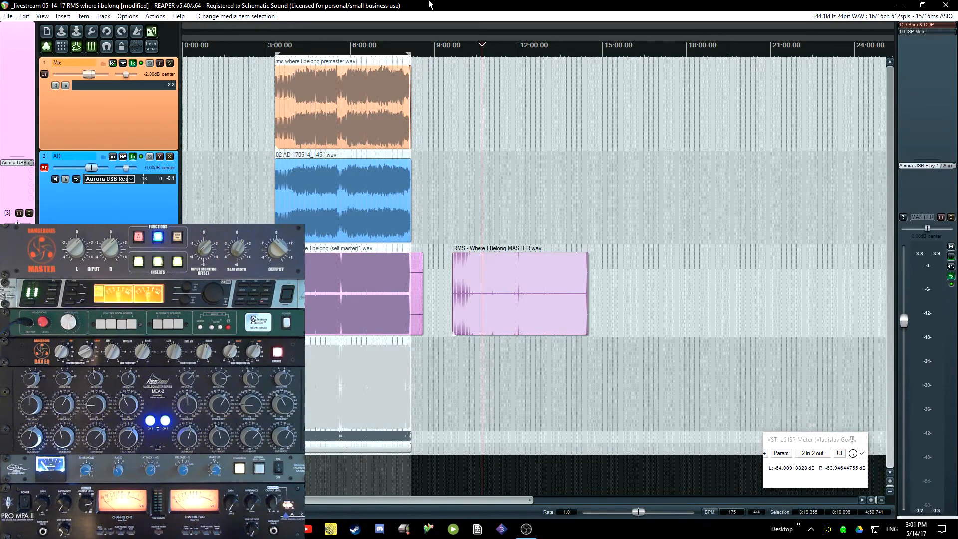
key(ctrl+s)
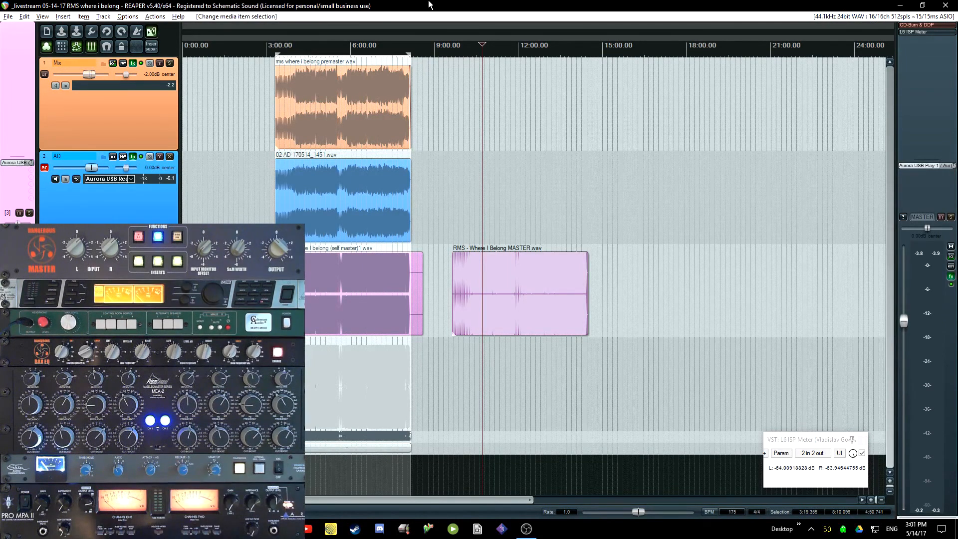